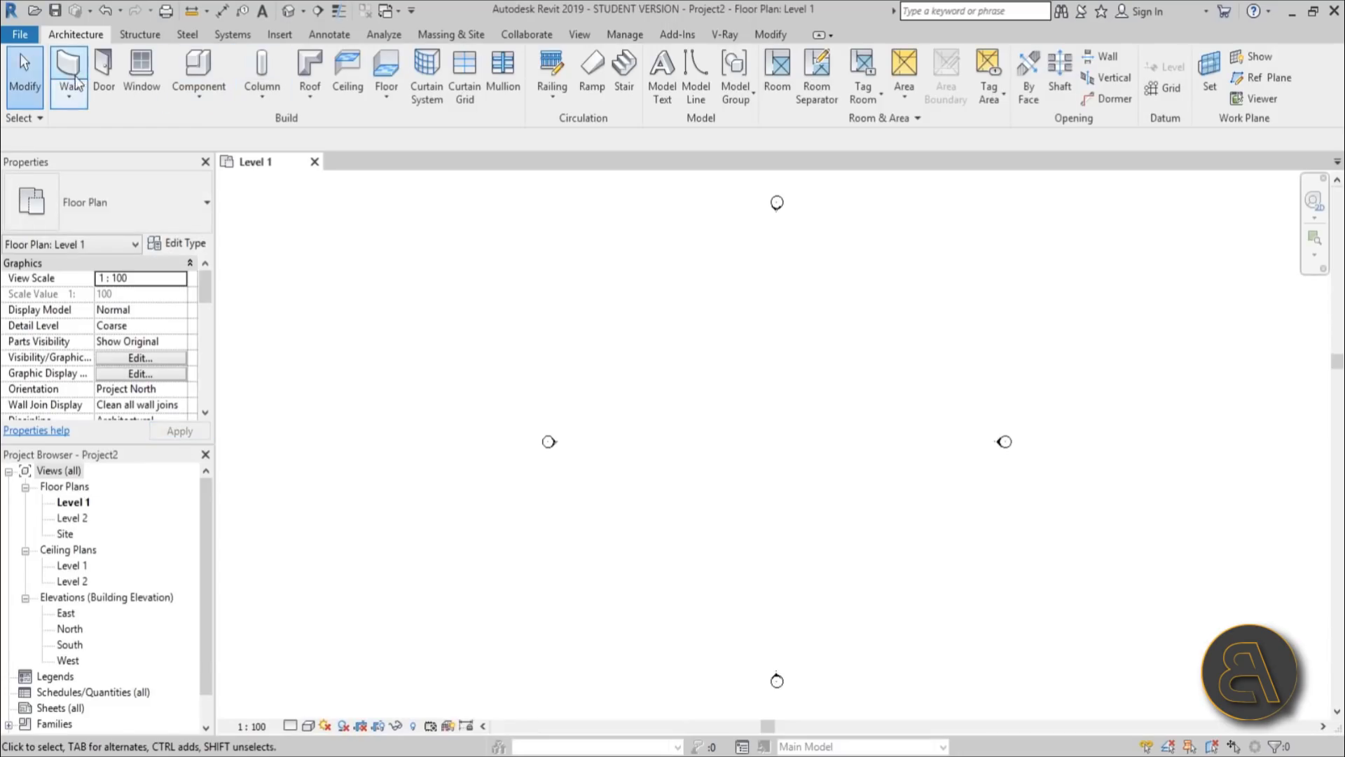
Draw a straight horizontal Generic - 200mm wall 15000 mm long between the elevation markers on the Level 1 plan.
key("w")
key("a")
left_click(682, 440)
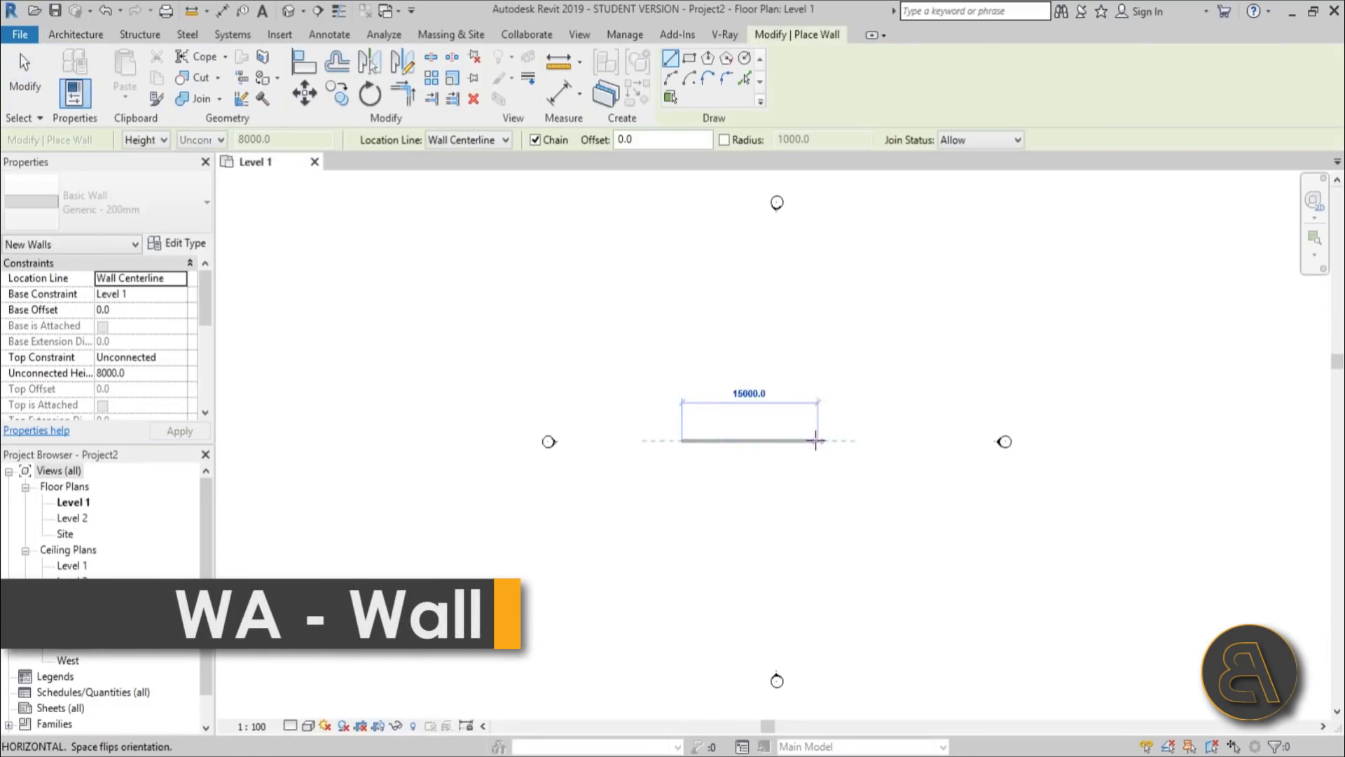
left_click(817, 440)
key("Escape")
key("Escape")
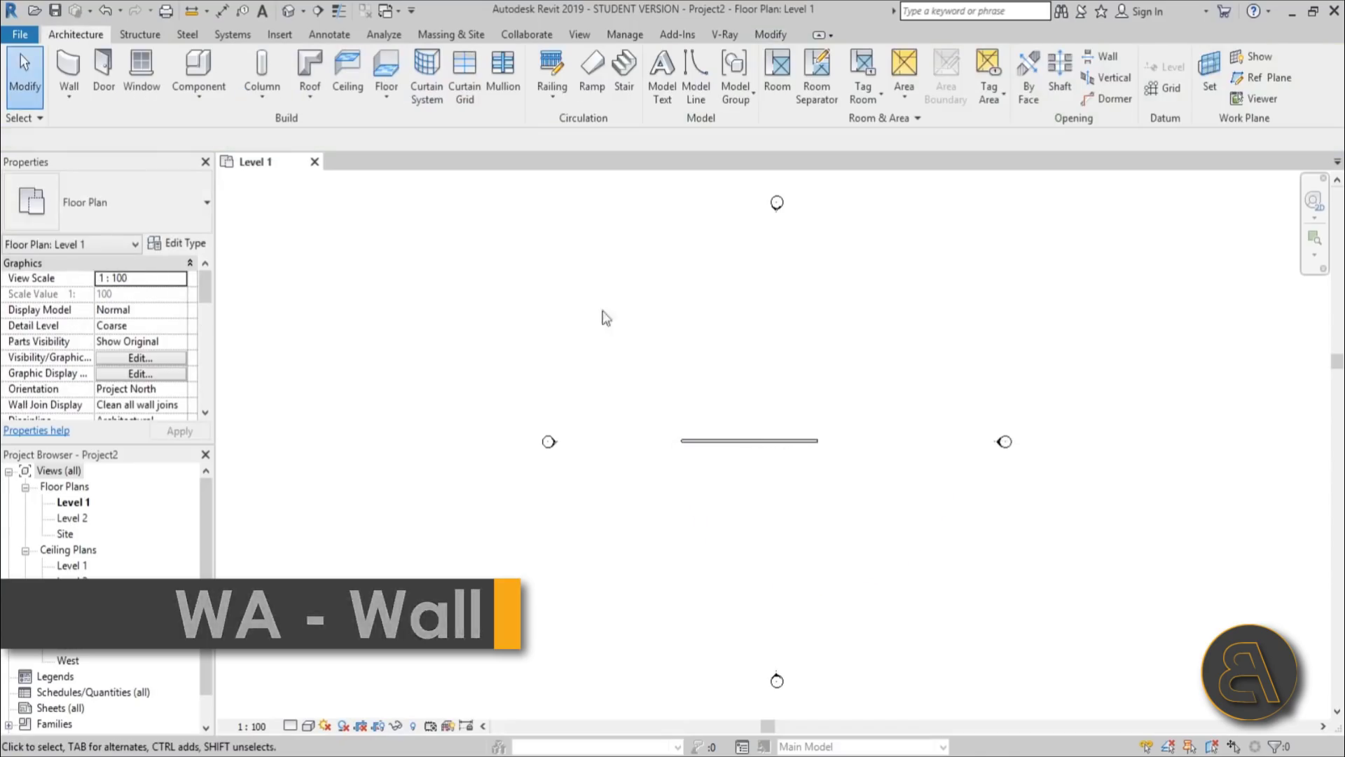
Show the model in the default 3D view and constrain the wall's top up to Level 2.
left_click(288, 10)
left_click(743, 420)
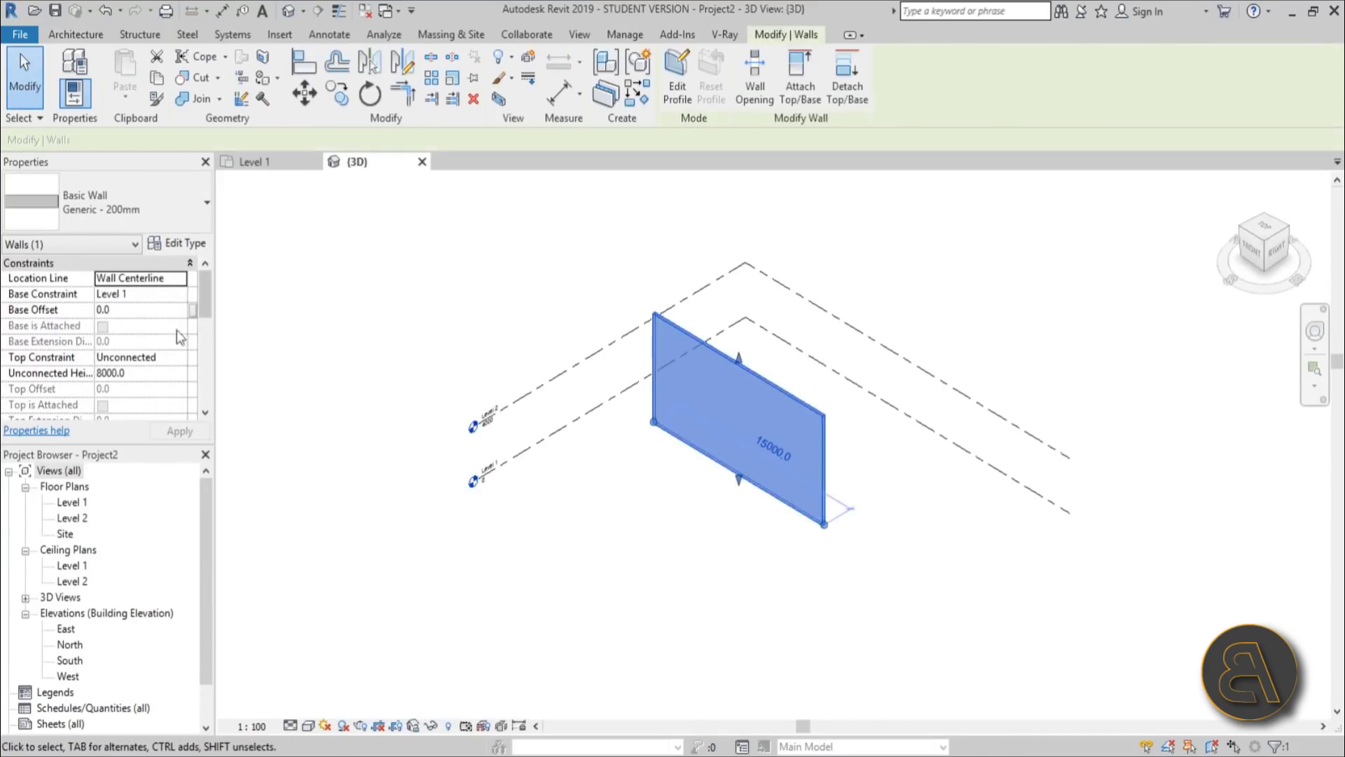
left_click(179, 358)
left_click(157, 403)
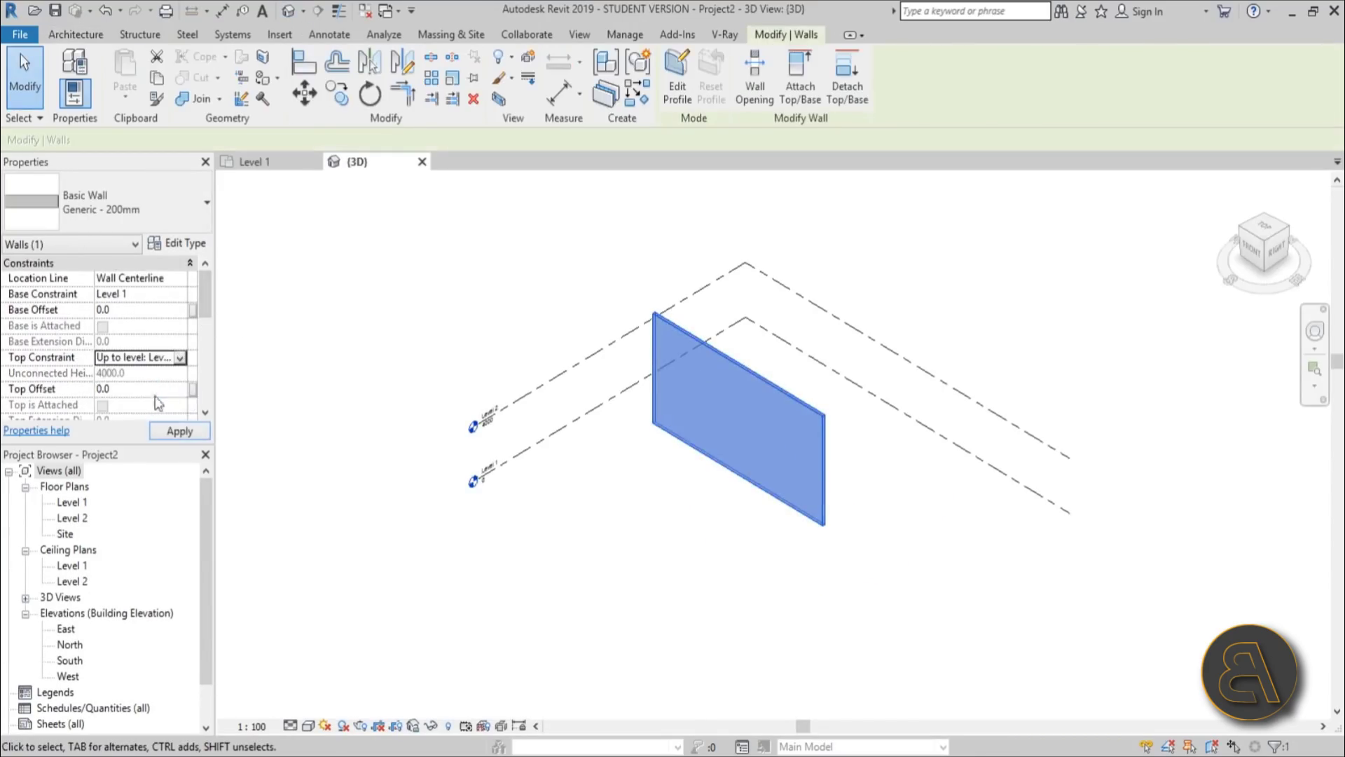
Set the Level 2 elevation to 3000 mm.
left_click(465, 440)
double_click(494, 428)
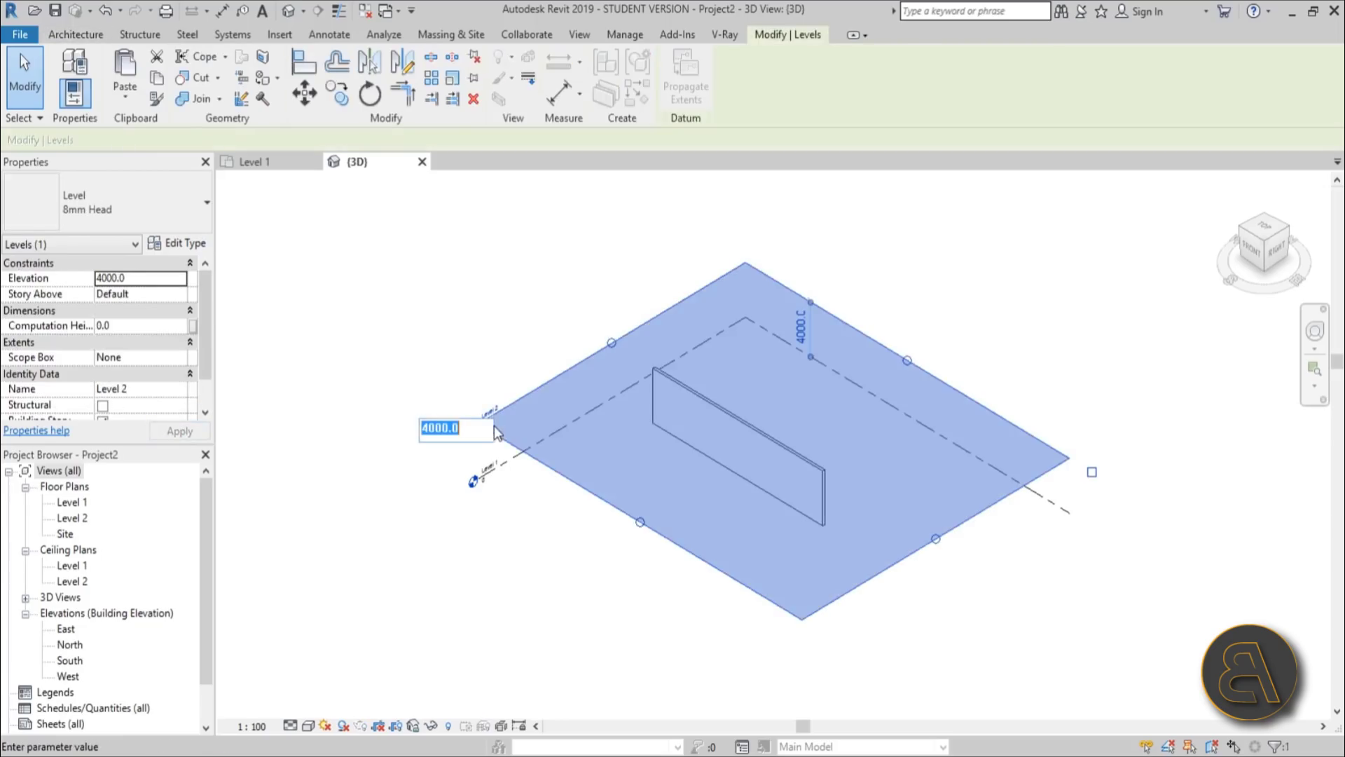
type("3000")
key("Return")
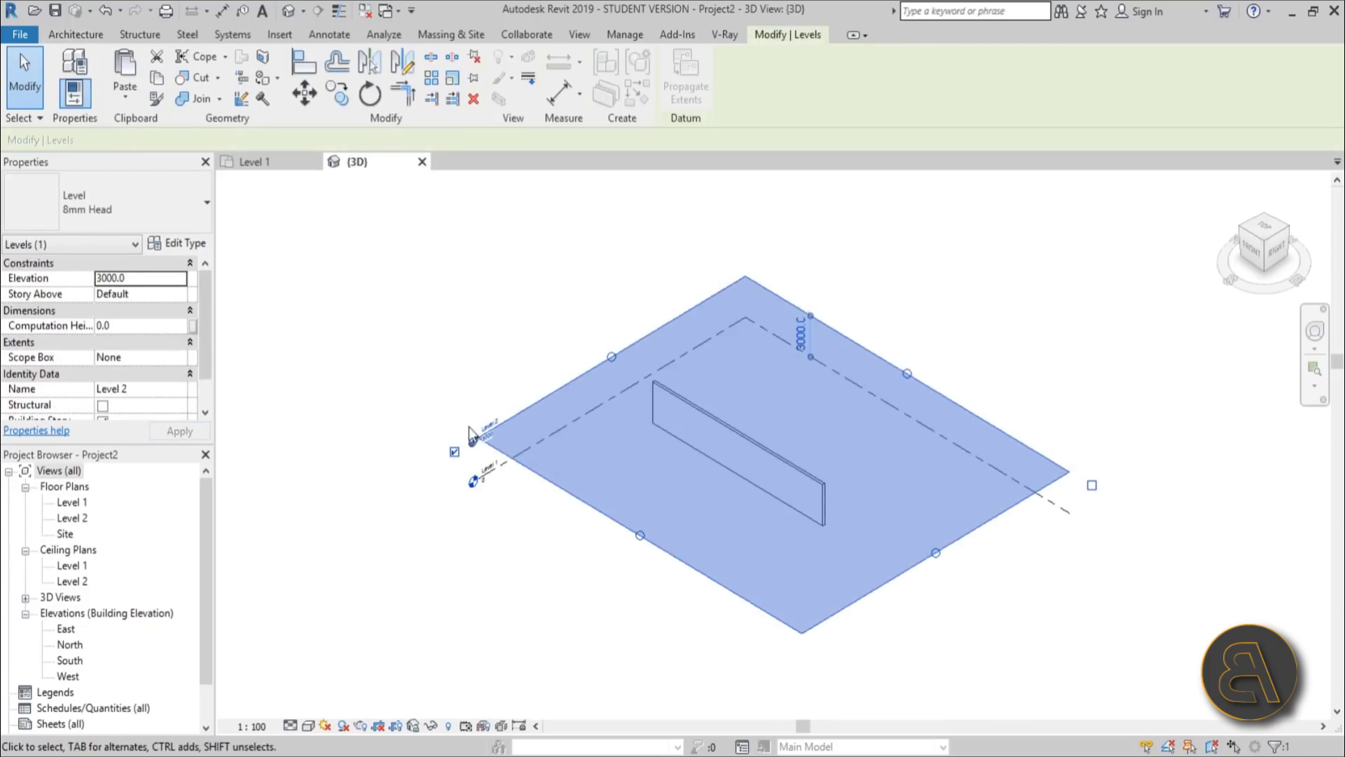
key("Escape")
Shorten the wall to about 8100 mm by pulling in its far end in the 3D view.
middle_click_drag(700, 512, 783, 535, "shift")
scroll(782, 536, "up", 2)
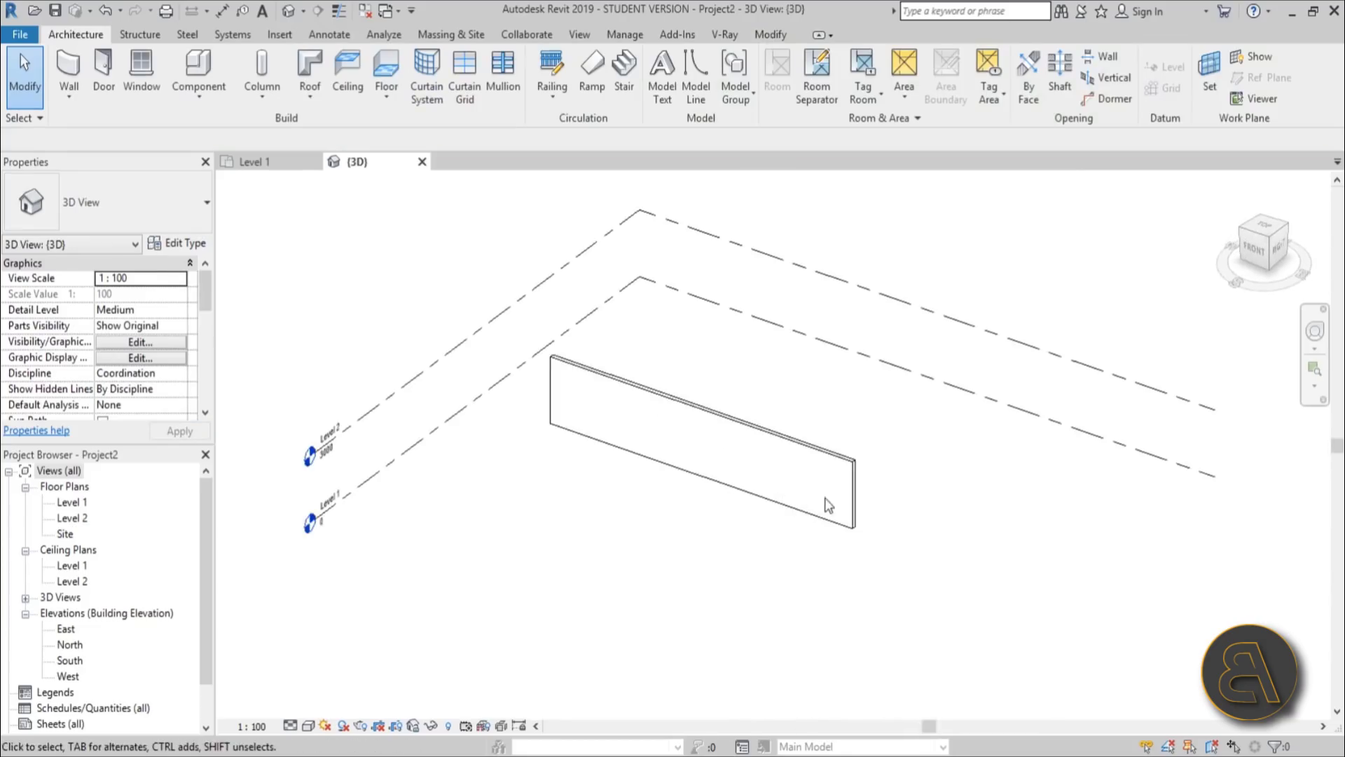
left_click(720, 476)
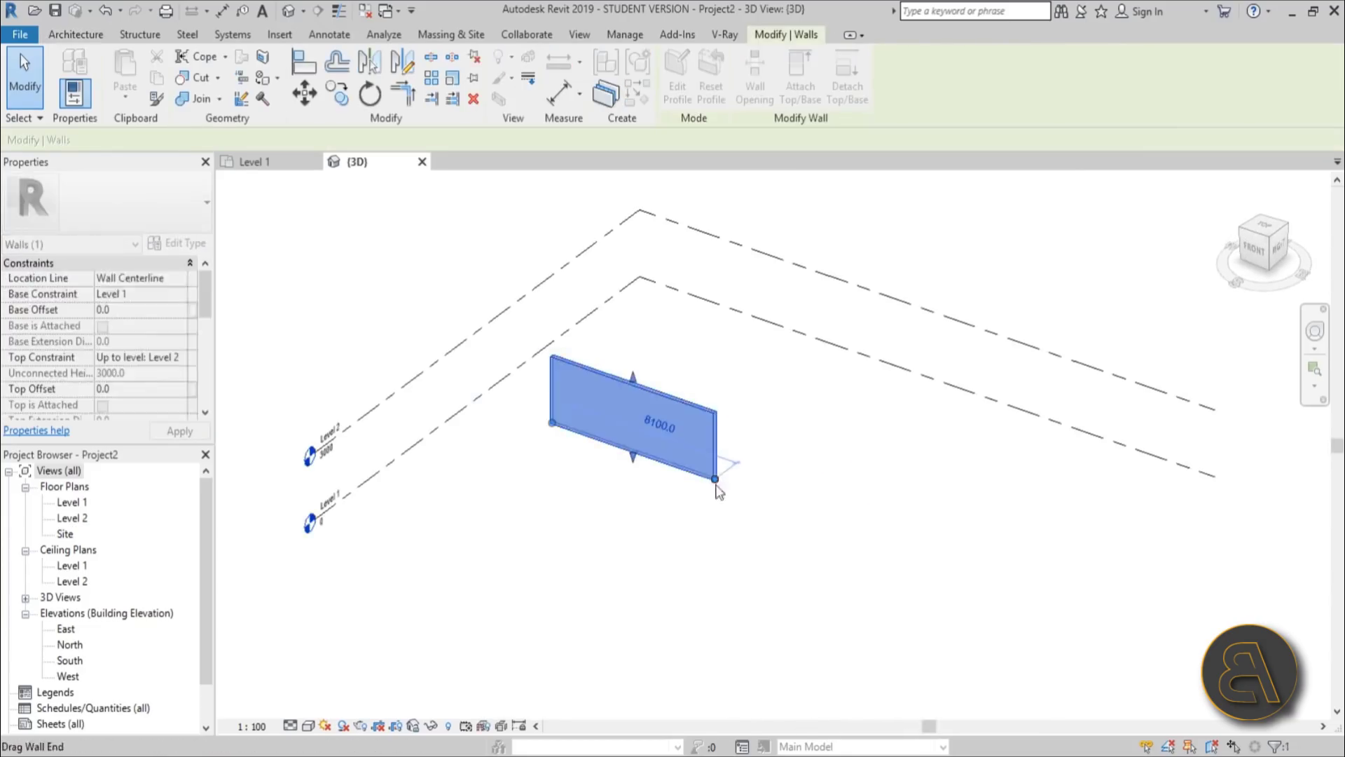
key("Escape")
scroll(570, 428, "up", 3)
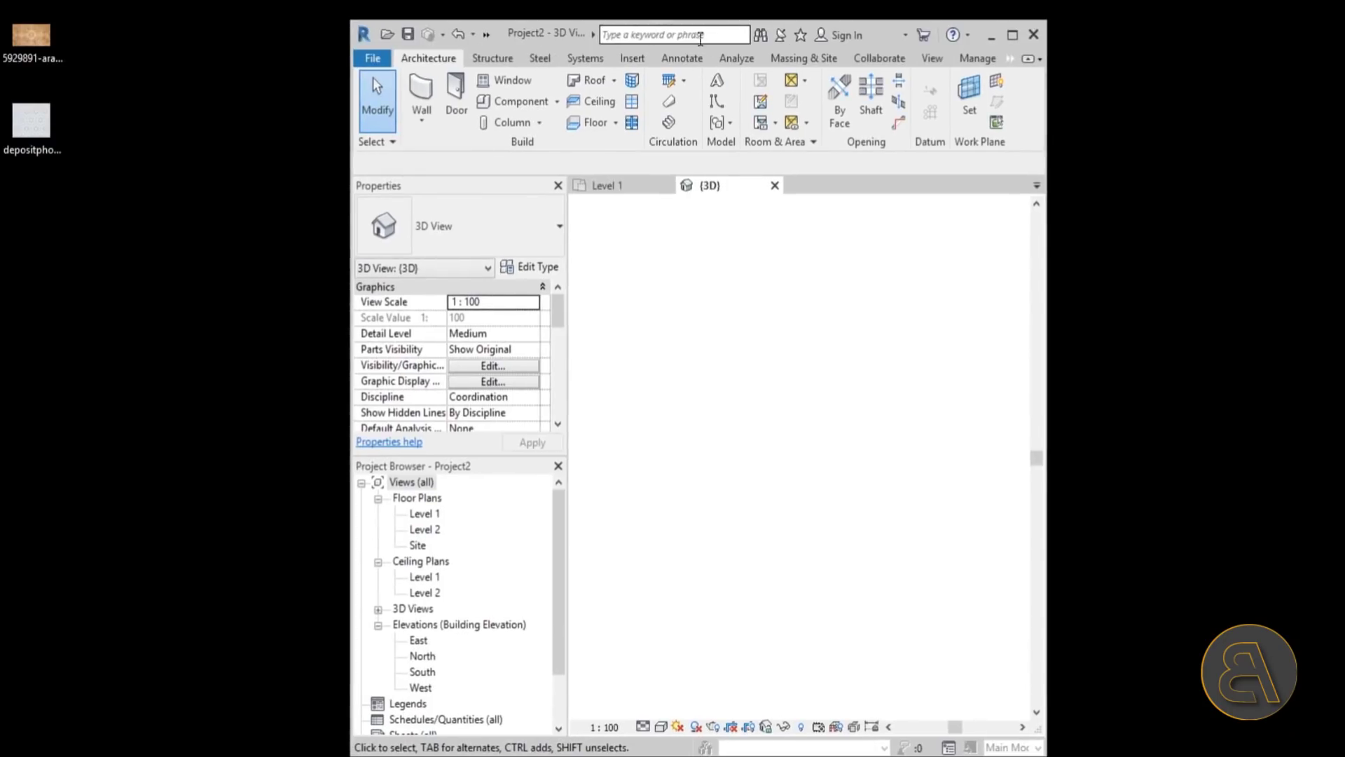
Open the desktop pattern images in Windows Photo Viewer and compare the carved Alhambra texture with the line-drawn Arabic pattern up close.
double_click(30, 42)
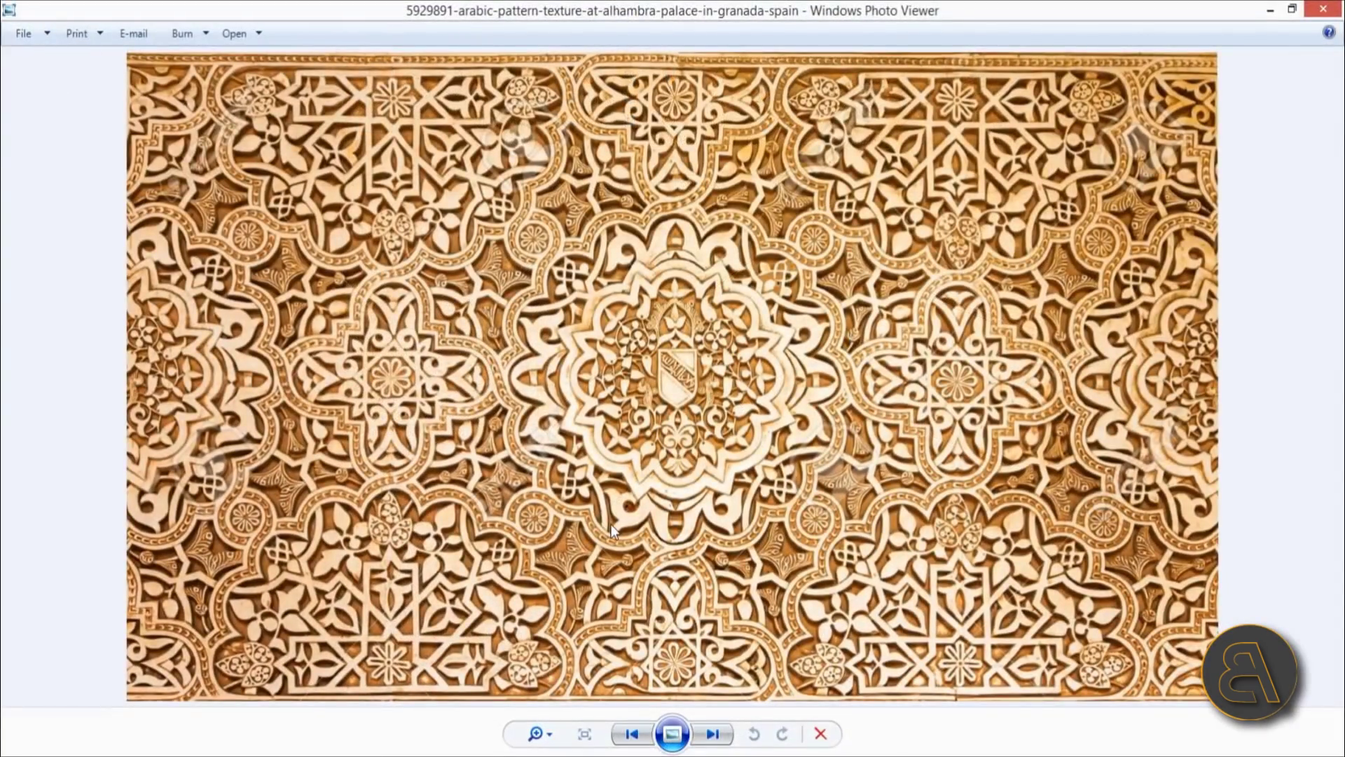
key("Right")
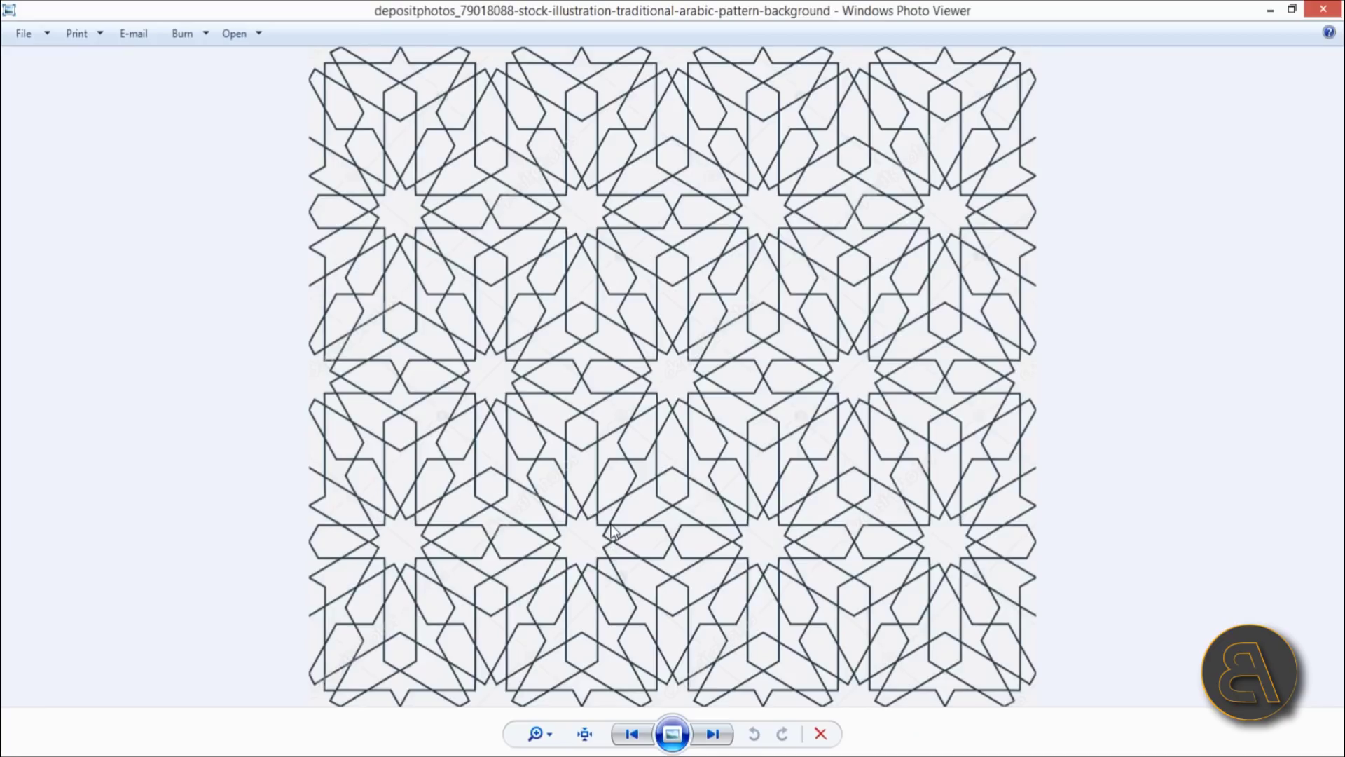
key("Left")
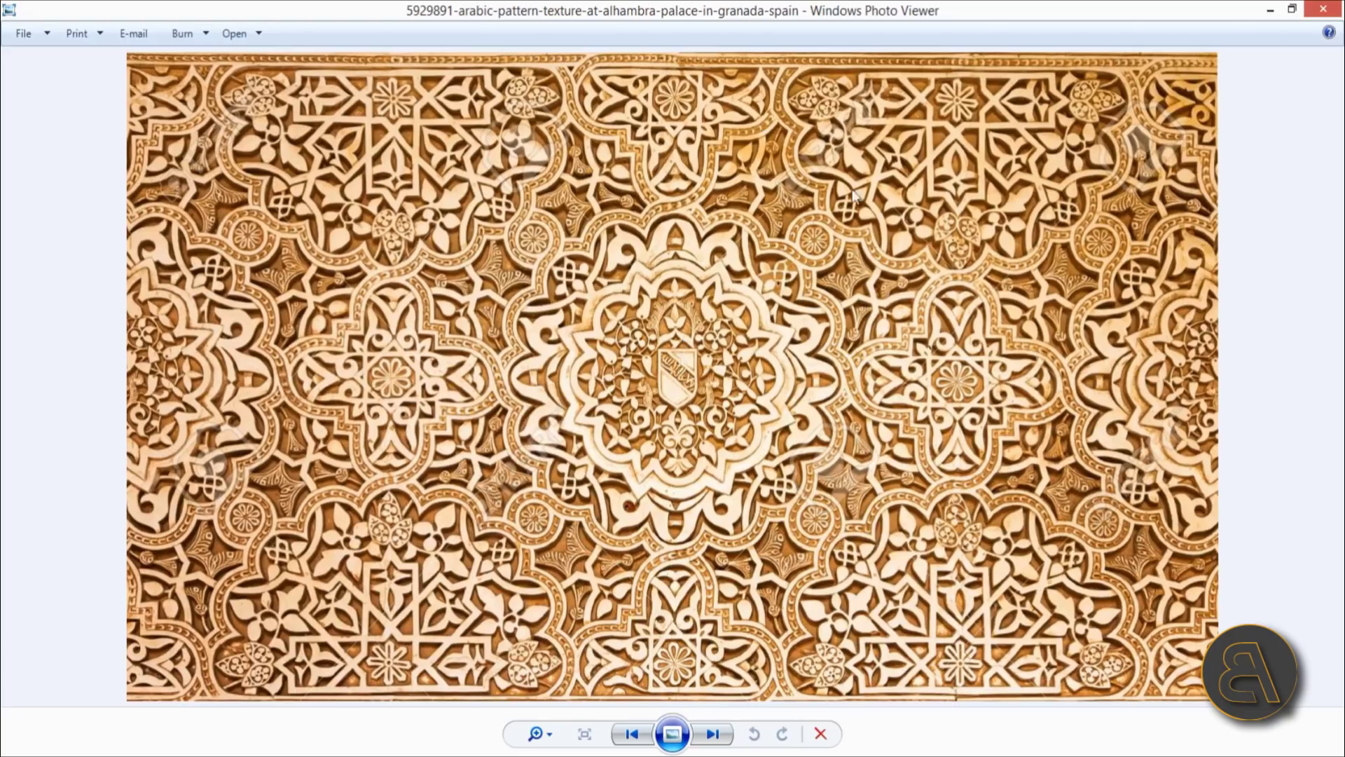
key("Right")
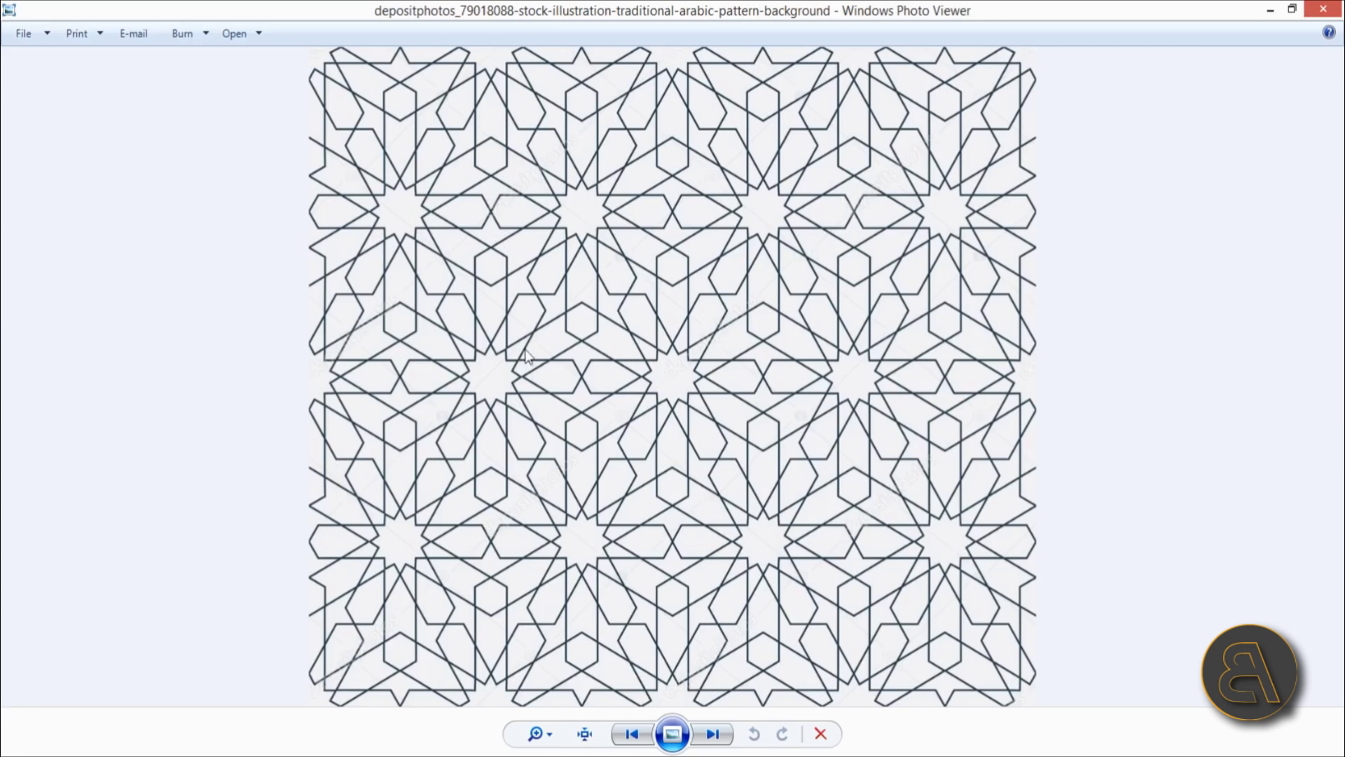
scroll(532, 309, "up", 5)
scroll(570, 355, "down", 5)
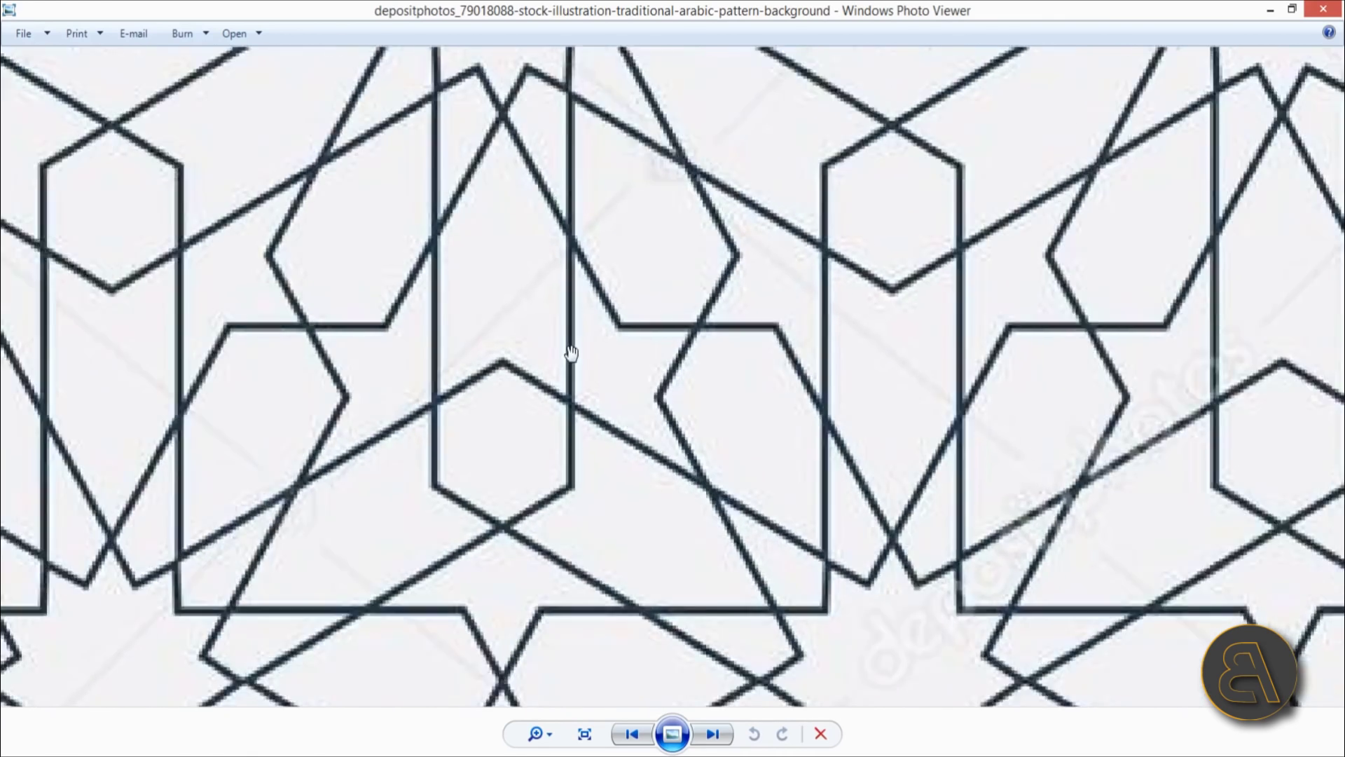
key("Right")
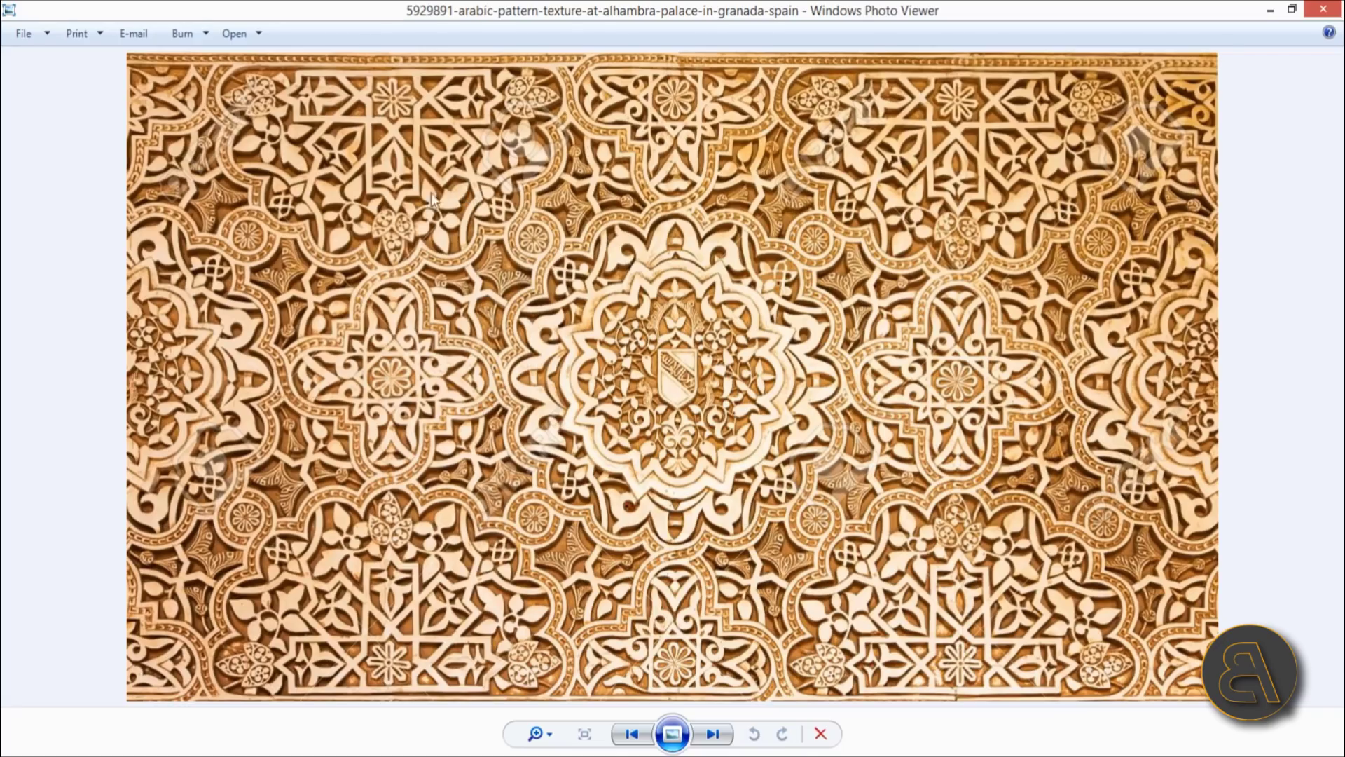
scroll(793, 214, "up", 3)
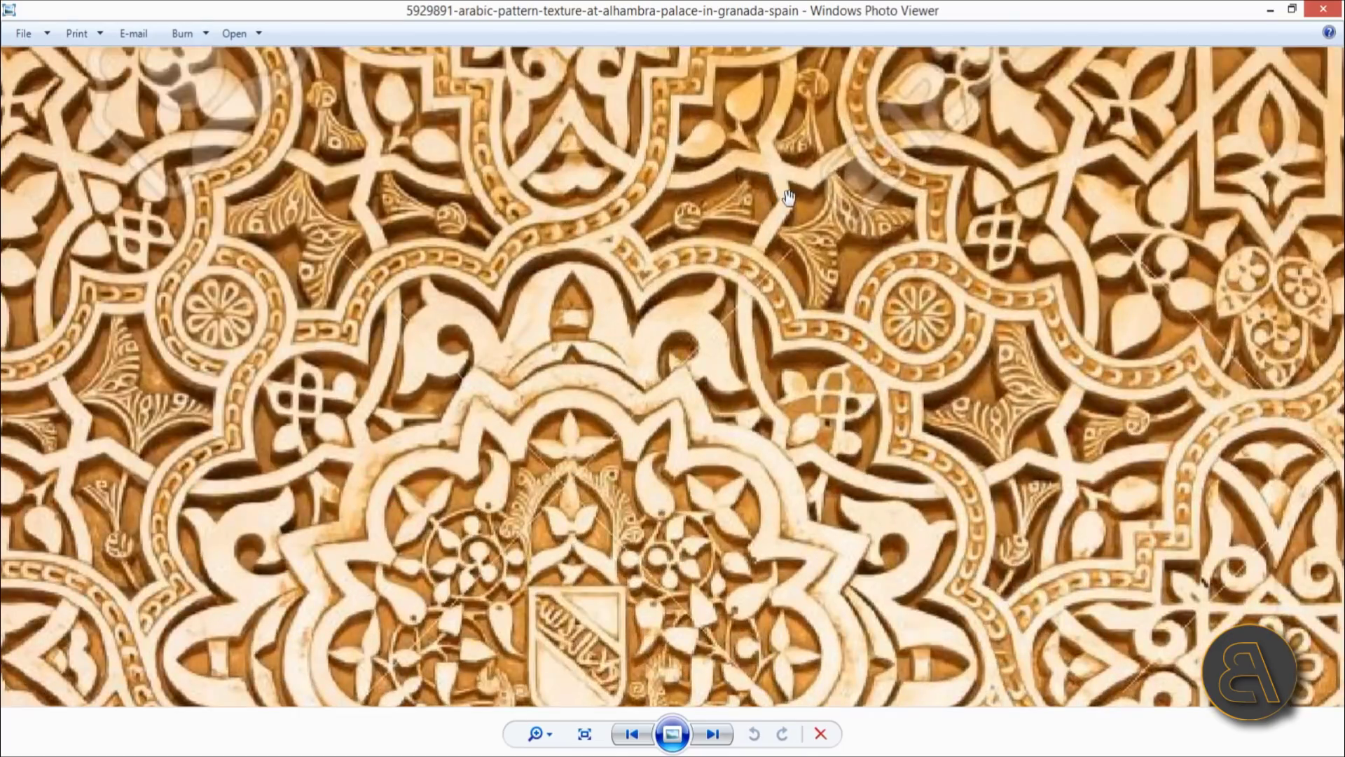
scroll(778, 199, "down", 3)
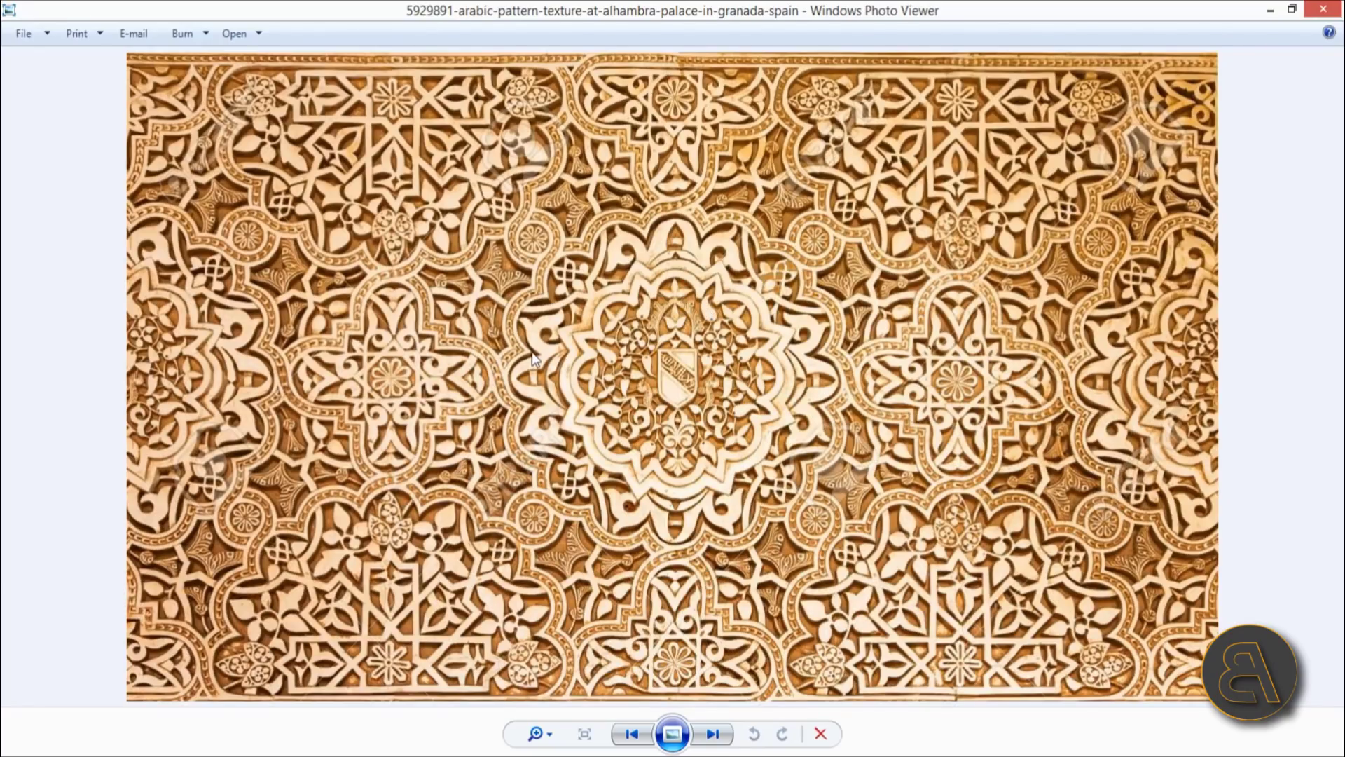
left_click(1326, 11)
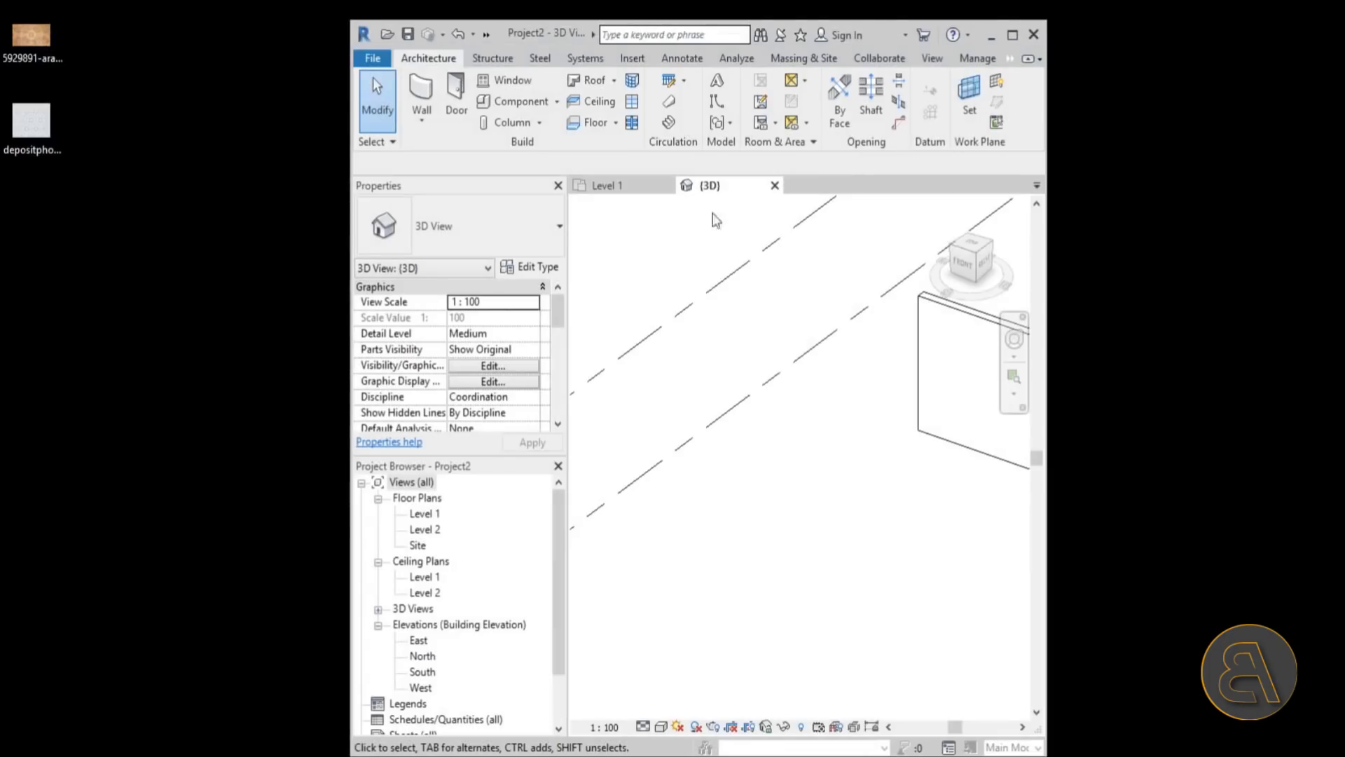
View the Alhambra palace texture image from the desktop once more and close the viewer.
left_click(54, 82)
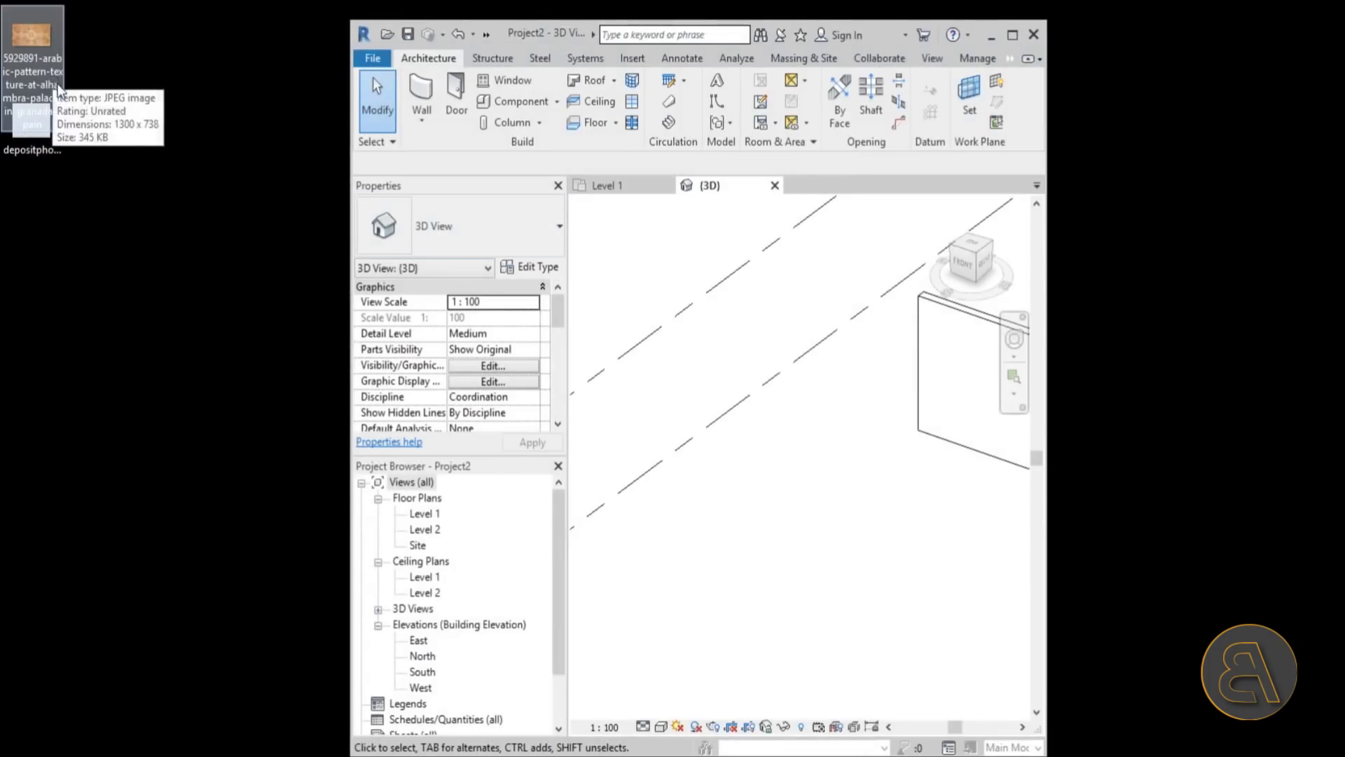
left_click(62, 77)
double_click(62, 77)
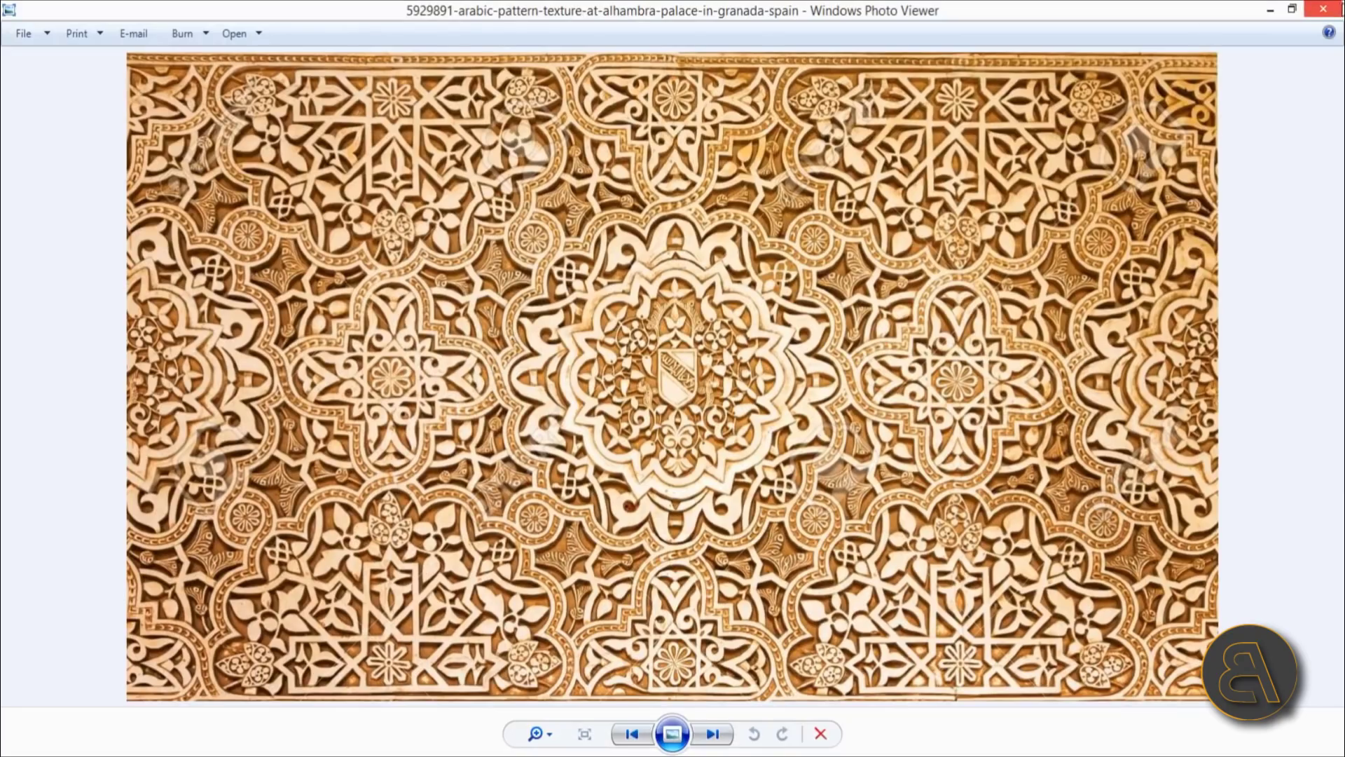
left_click(1321, 11)
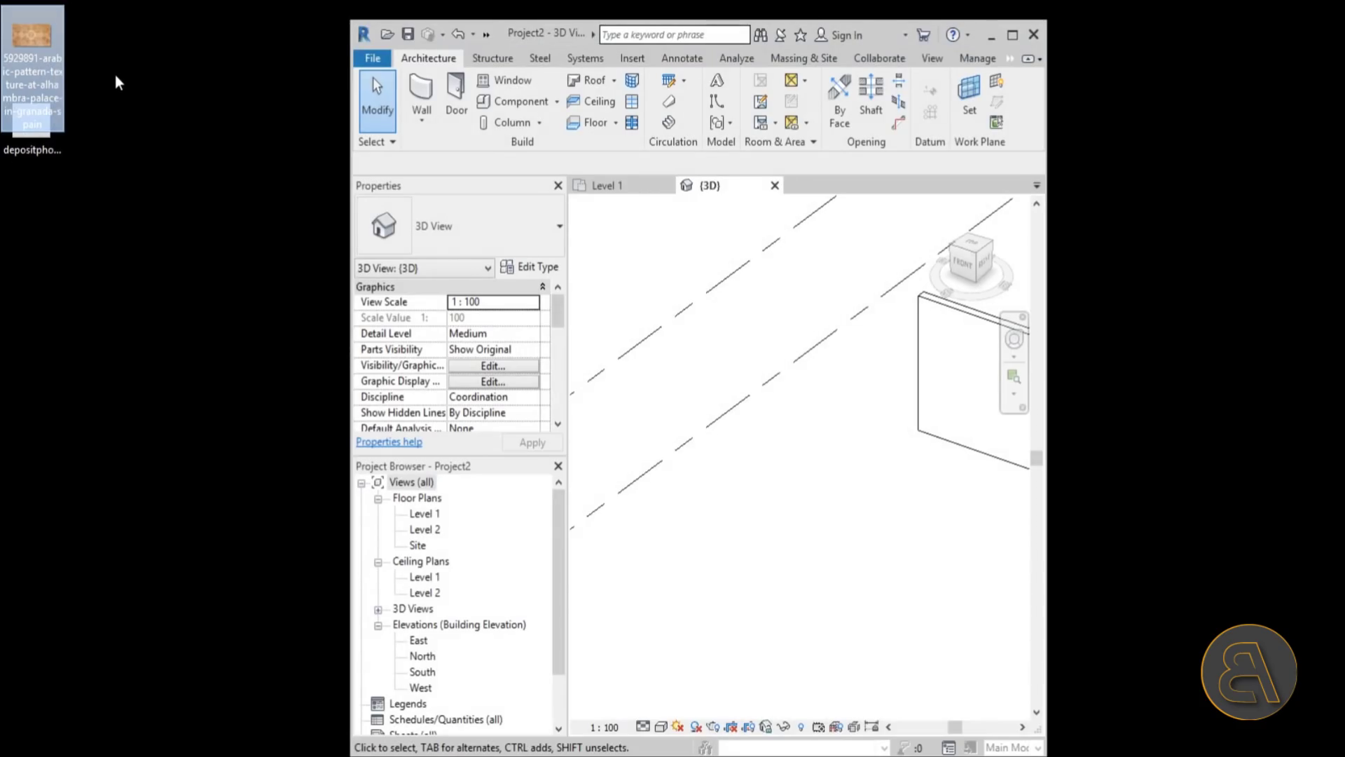
Open the Alhambra palace texture image from the desktop in Adobe Photoshop CS6.
right_click(42, 73)
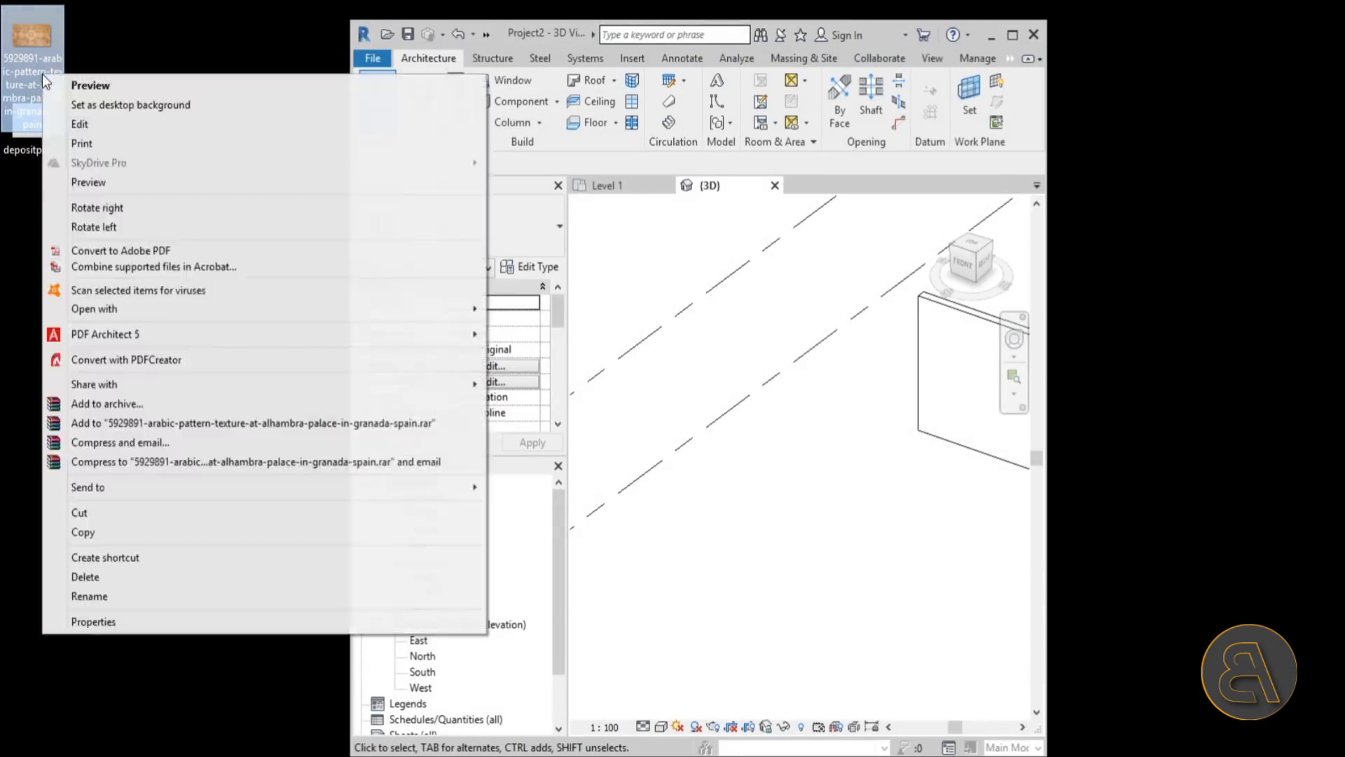
mouse_move(292, 308)
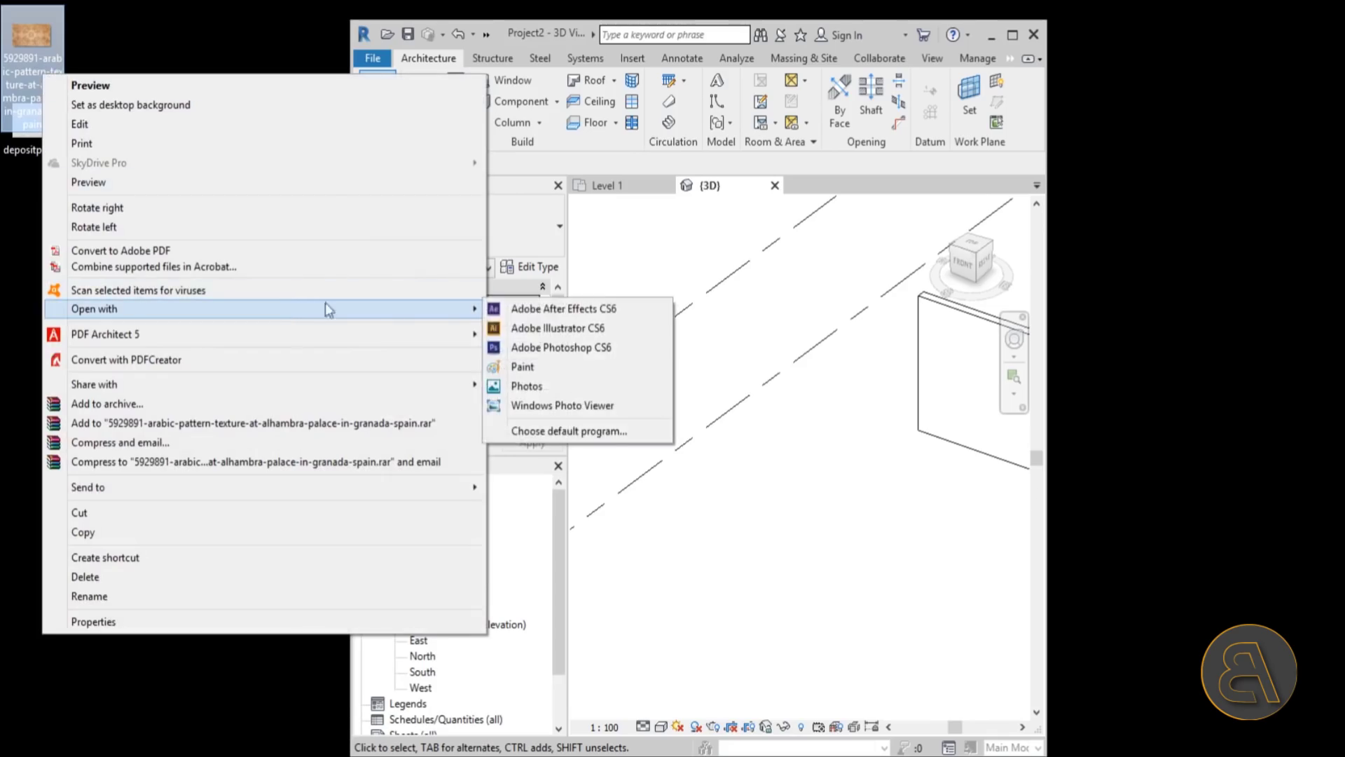
left_click(563, 346)
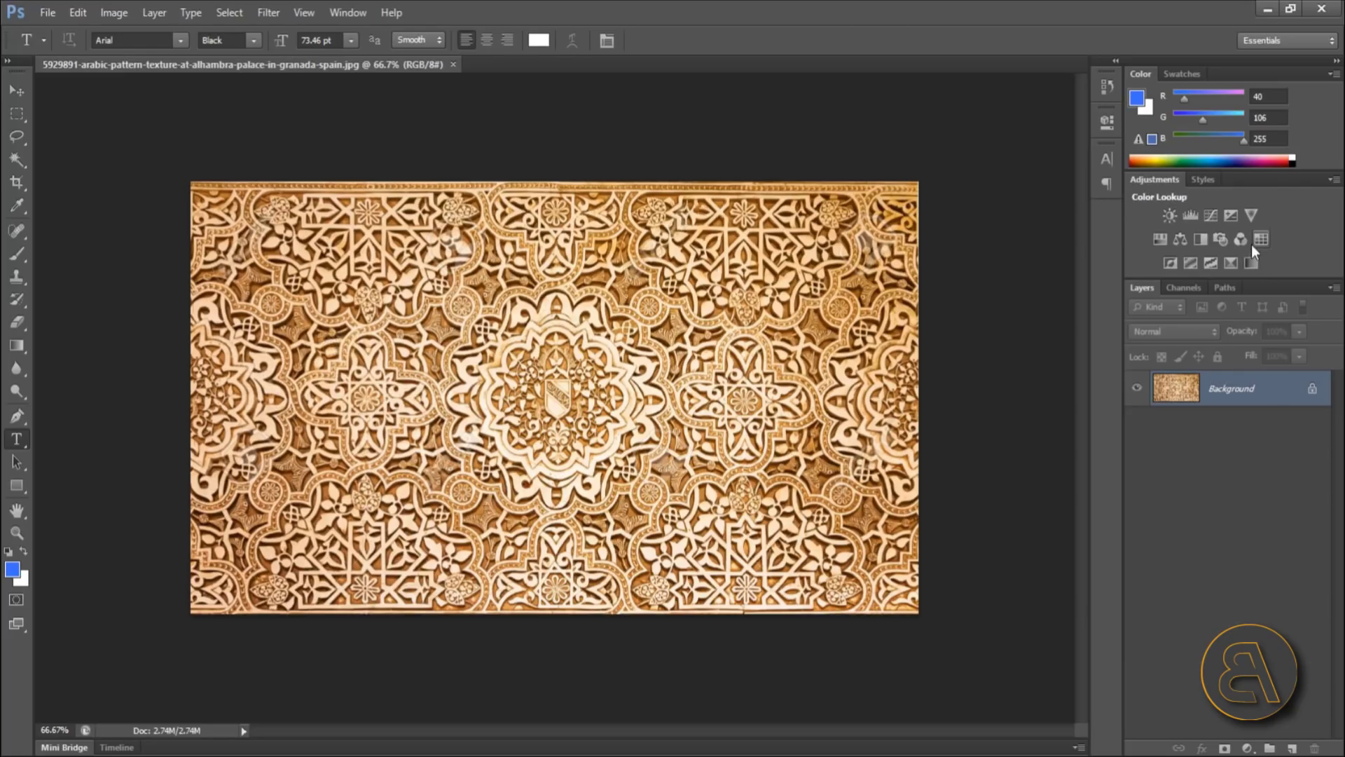
Add a Black & White adjustment layer with the Default preset above the background and fit the image to the window.
left_click(1204, 244)
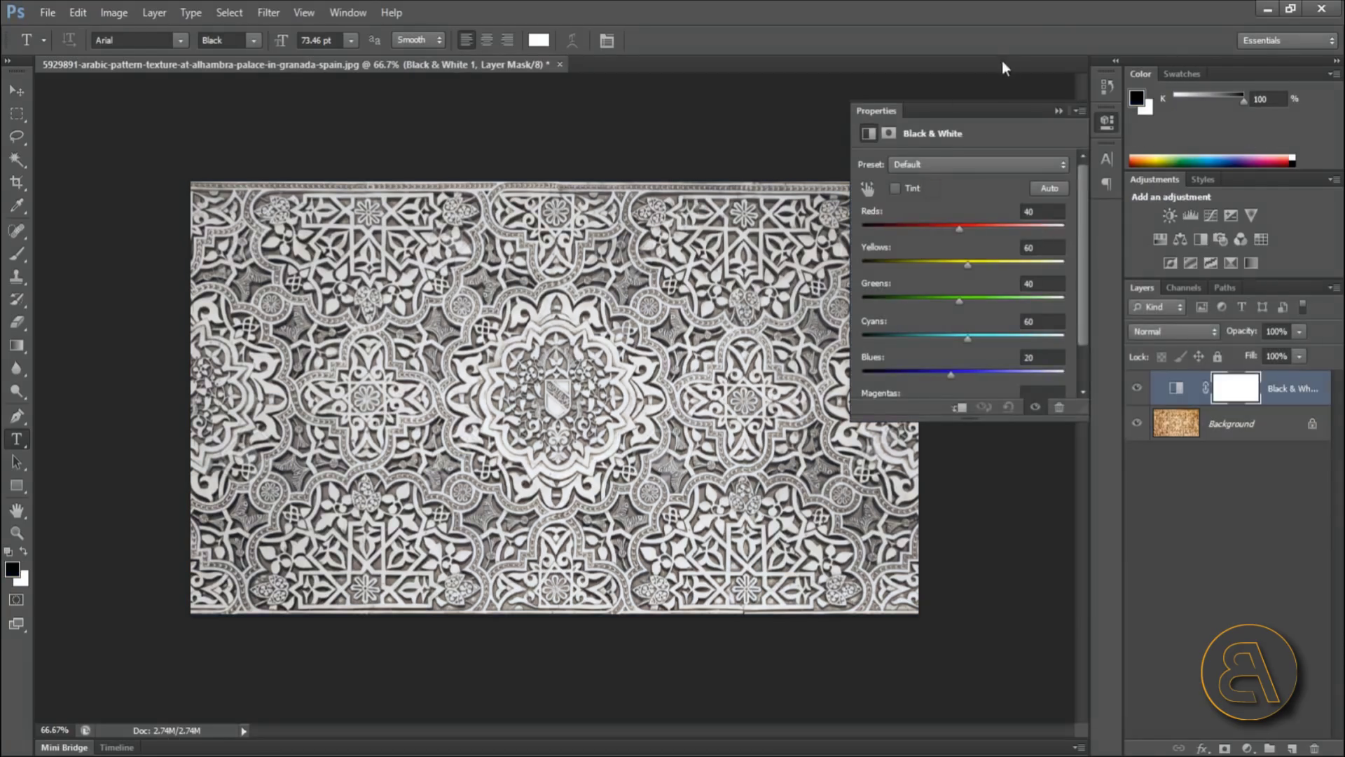
left_click(1059, 110)
key("ctrl+0")
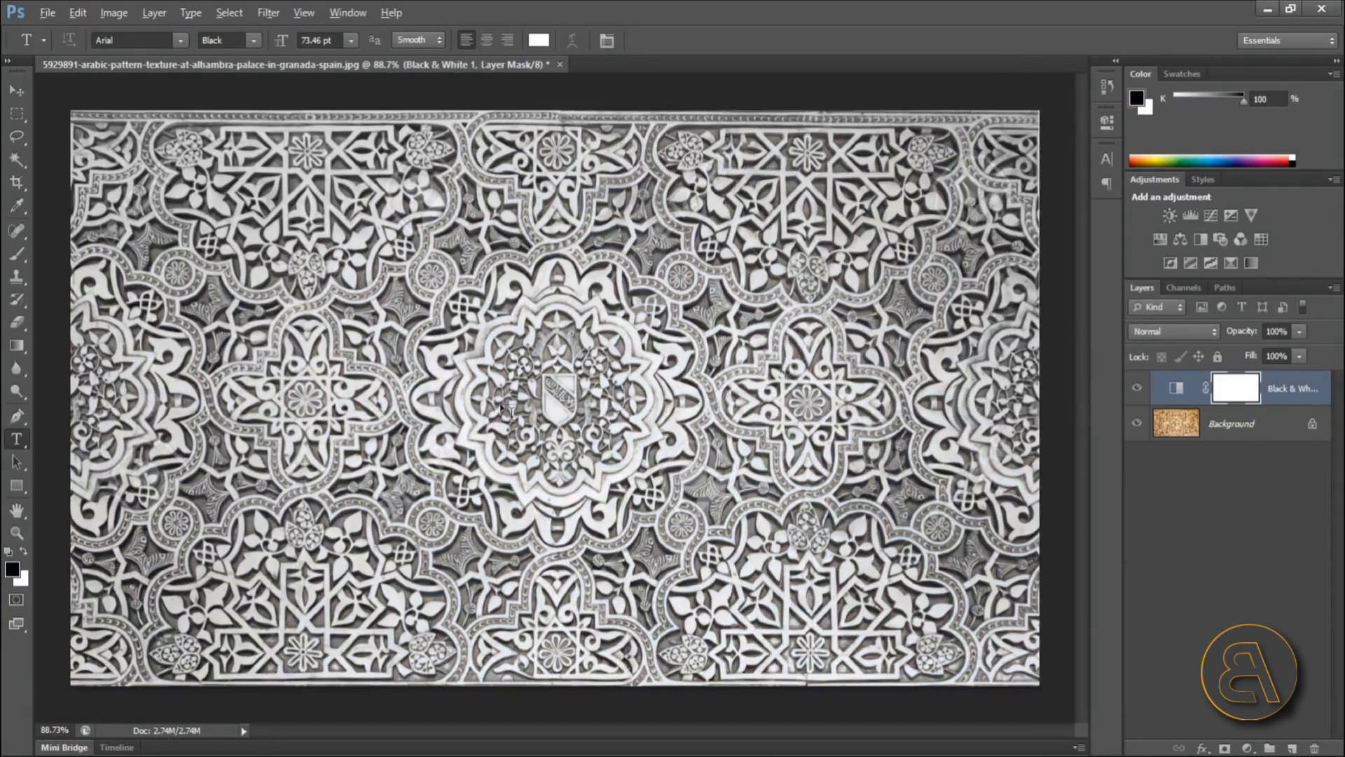
key("alt")
Add a Brightness/Contrast adjustment layer with brightness -4 and contrast 51 above the Black & White layer.
left_click(1169, 216)
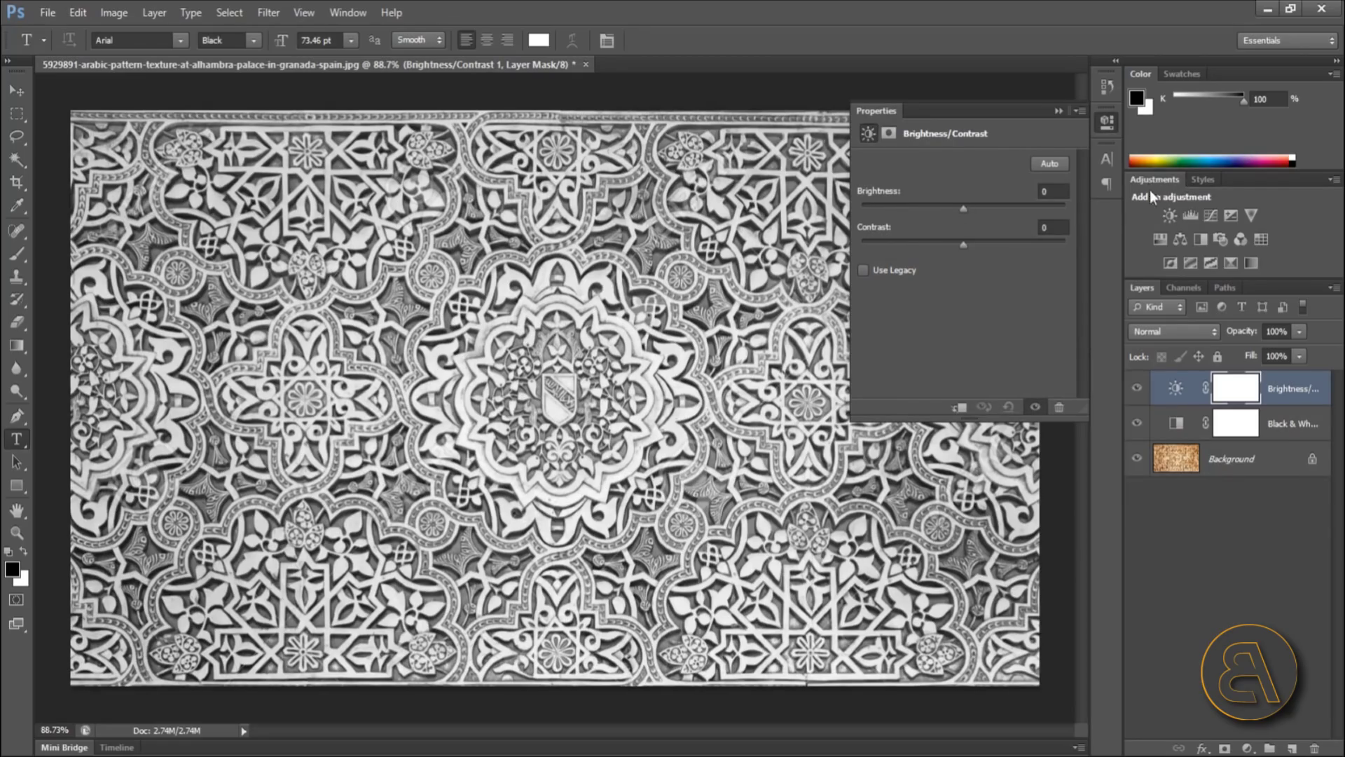
left_click(348, 13)
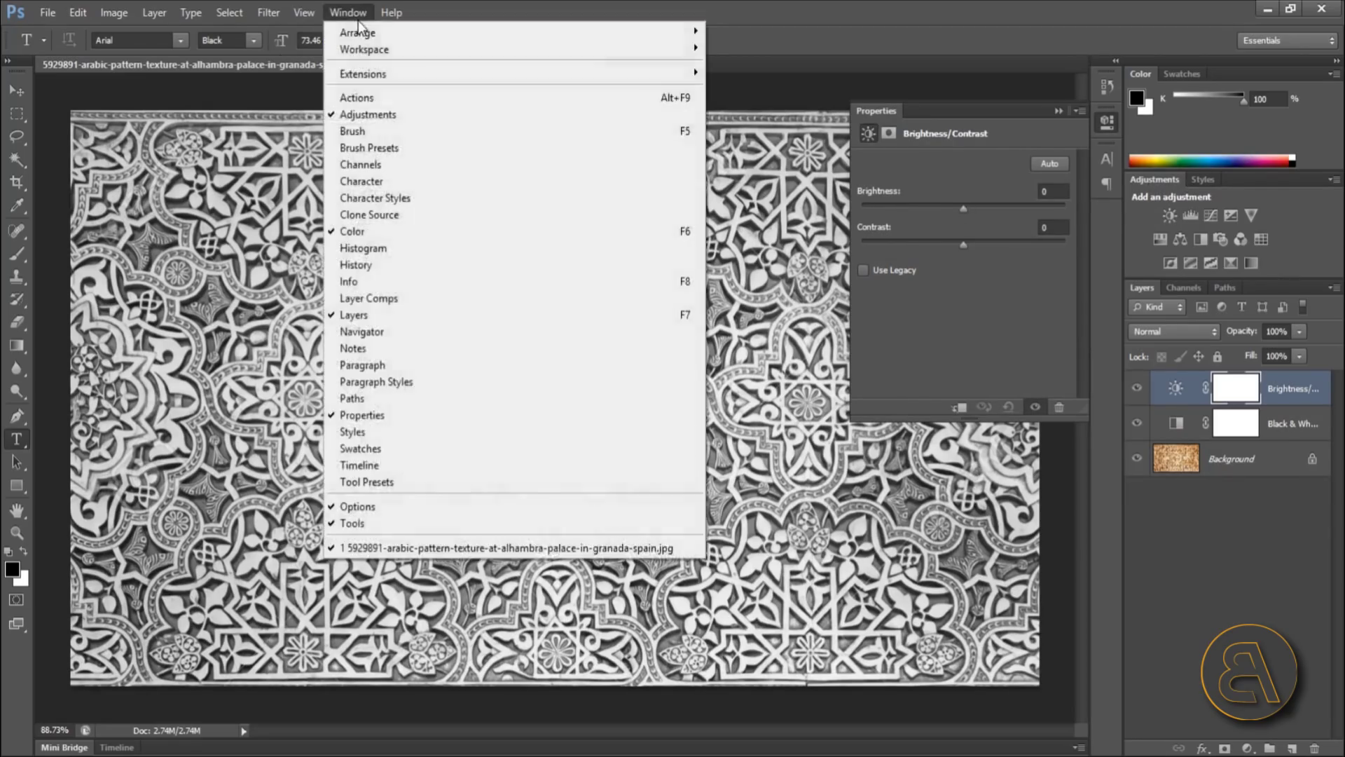
mouse_move(348, 12)
left_click(982, 113)
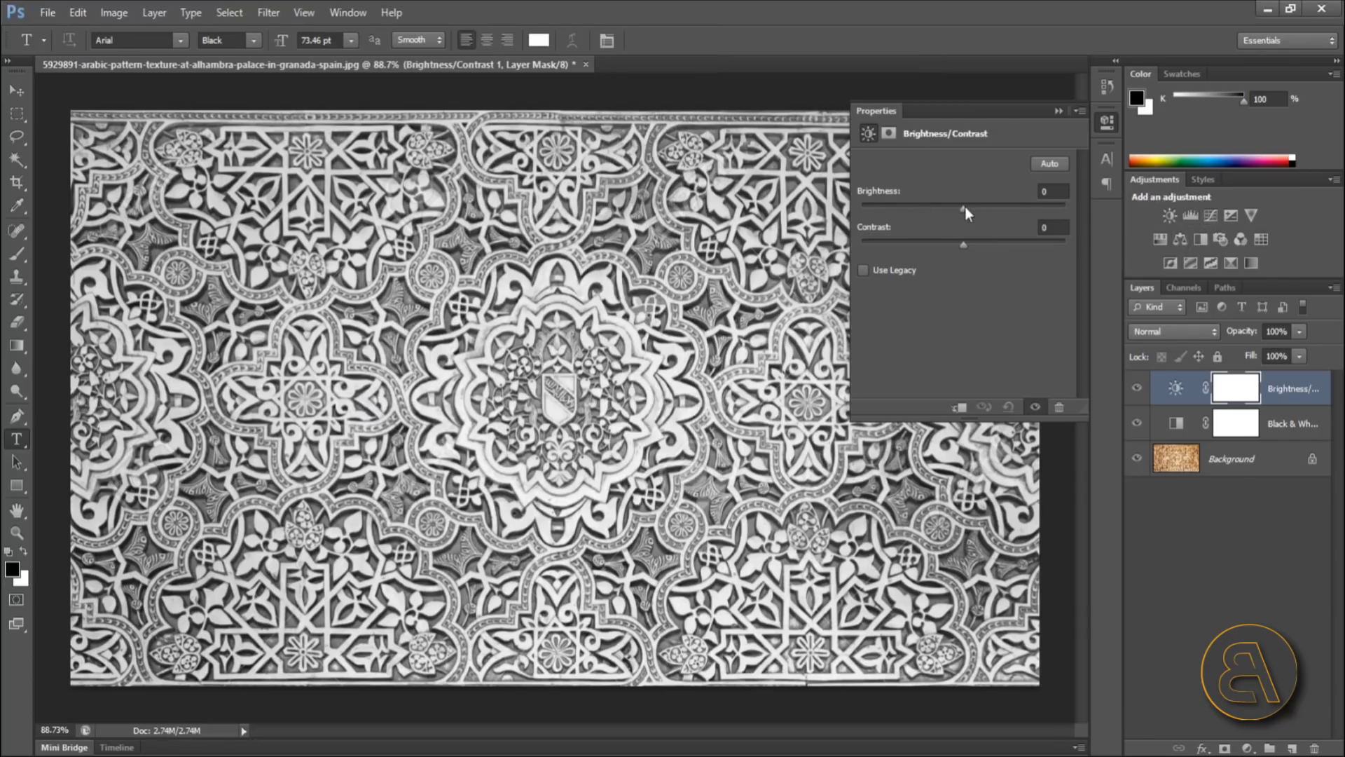
left_click_drag(965, 207, 982, 208)
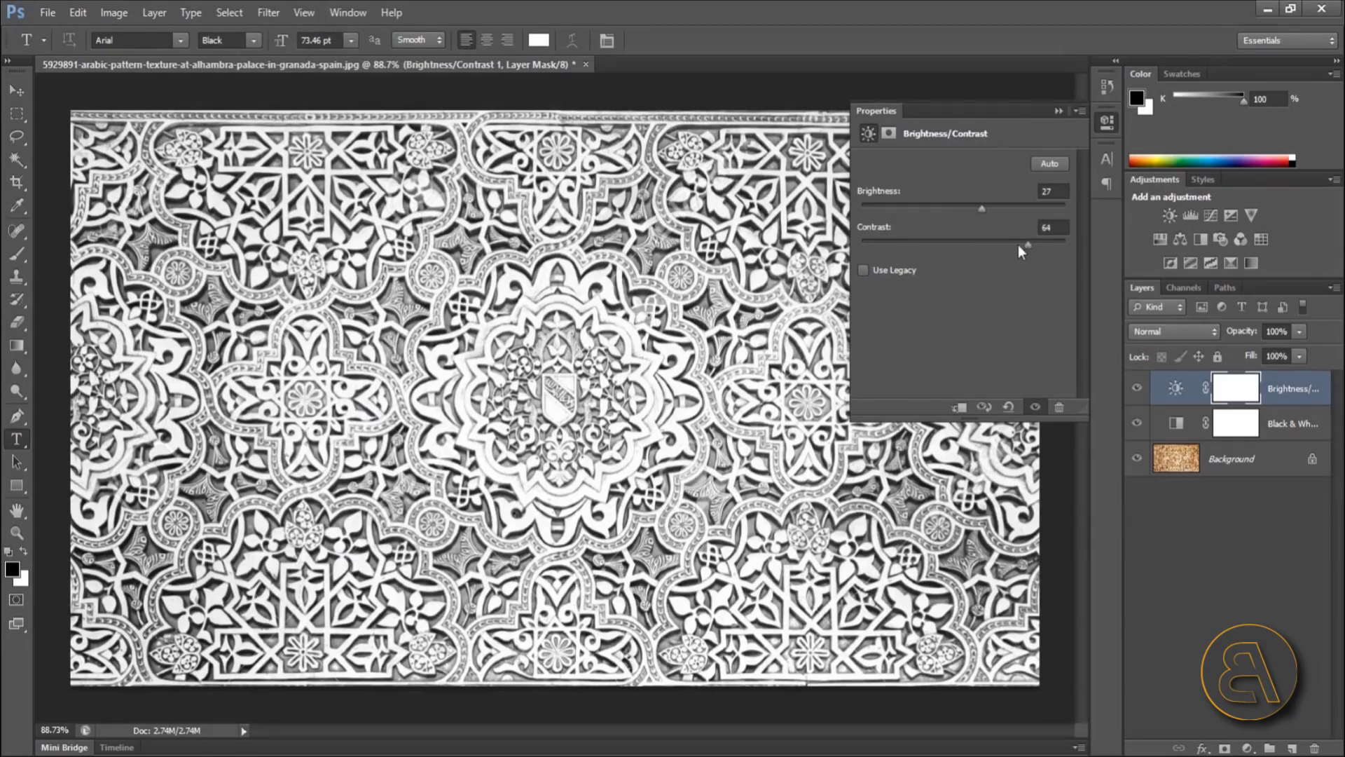
left_click_drag(982, 208, 963, 217)
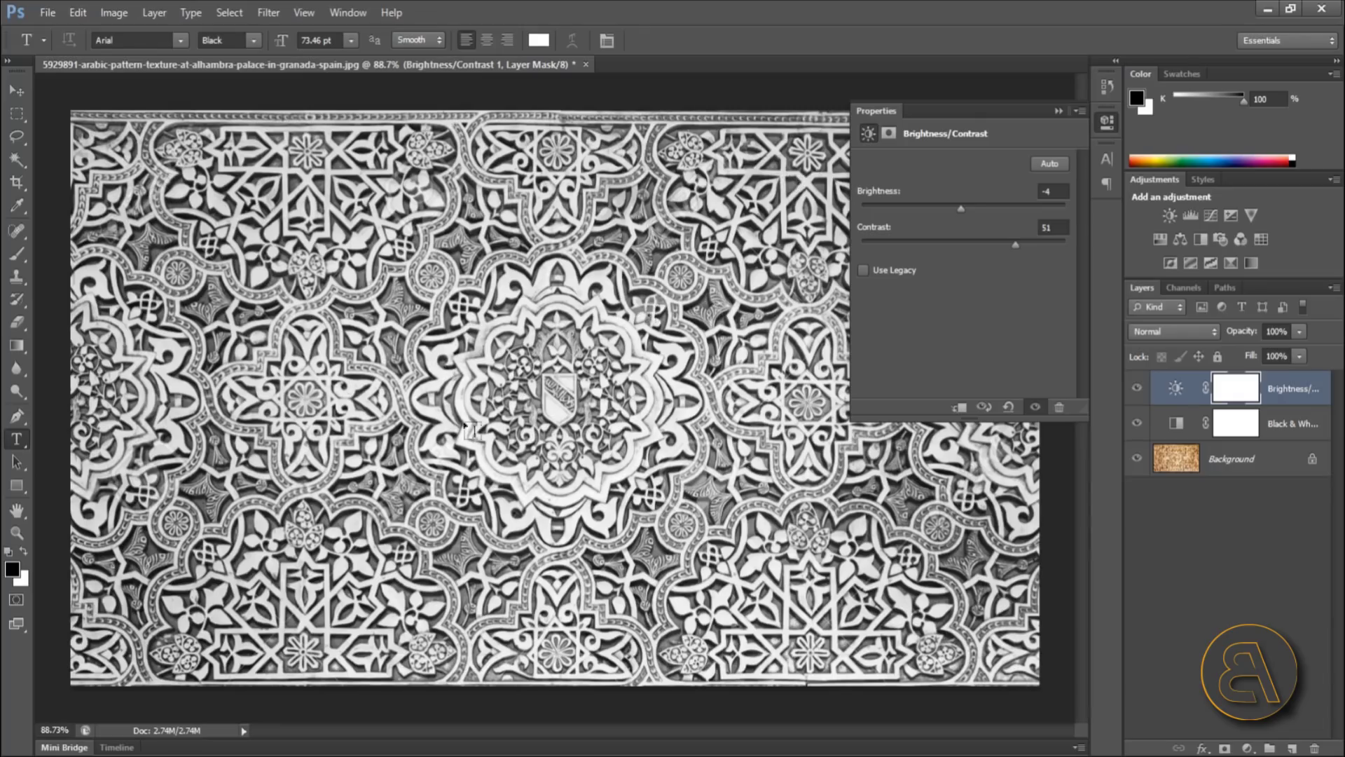
left_click(1058, 111)
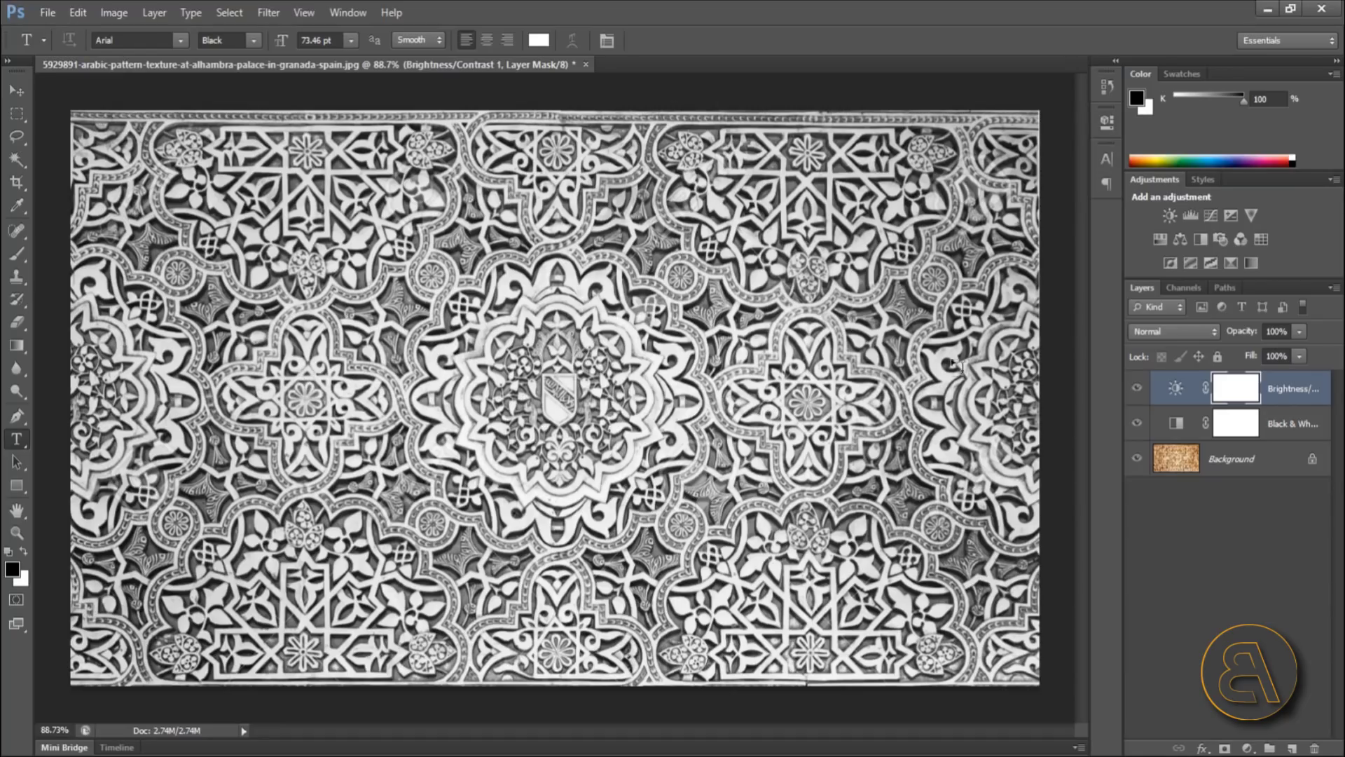
Save a JPEG copy of the edited image as 5929891-arabic-pattern-texture-at-alhambra-palace-in-granada-spain1.jpg.
left_click(48, 13)
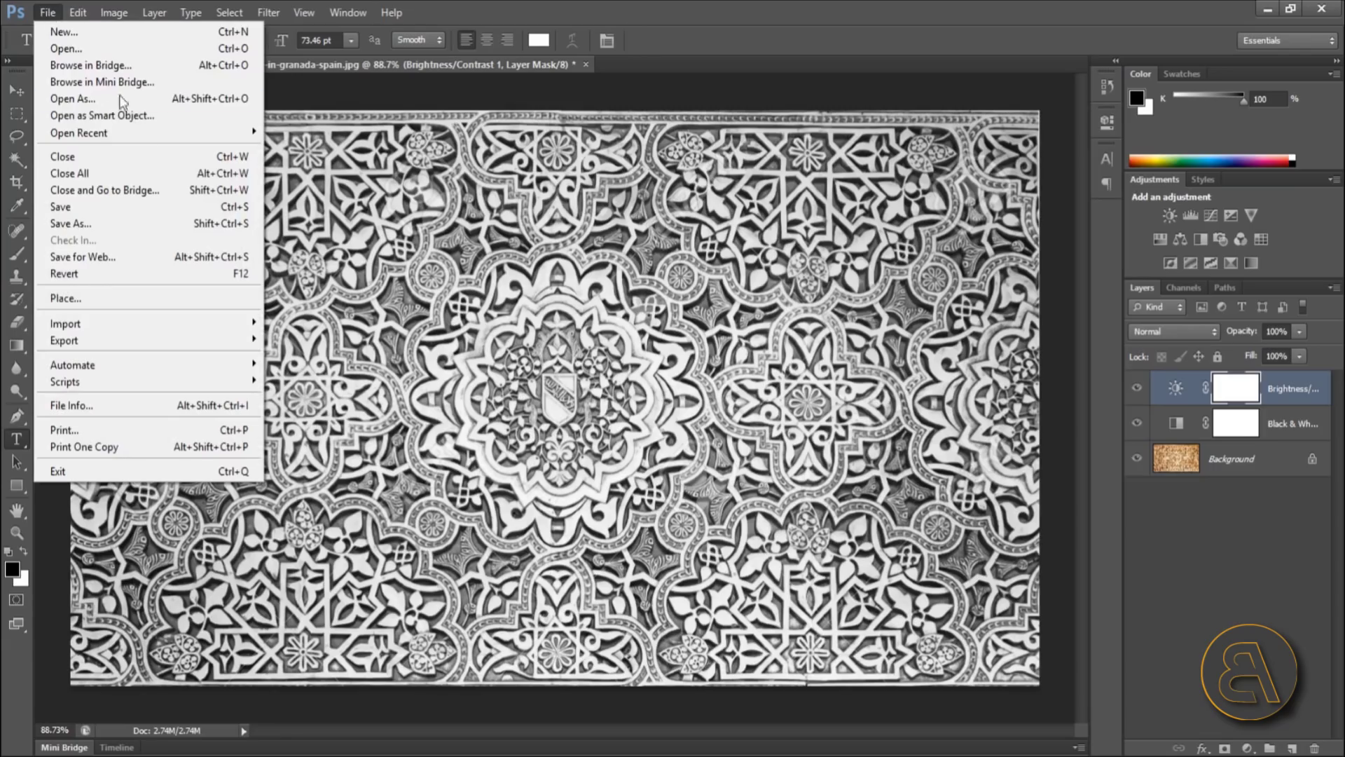
left_click(84, 223)
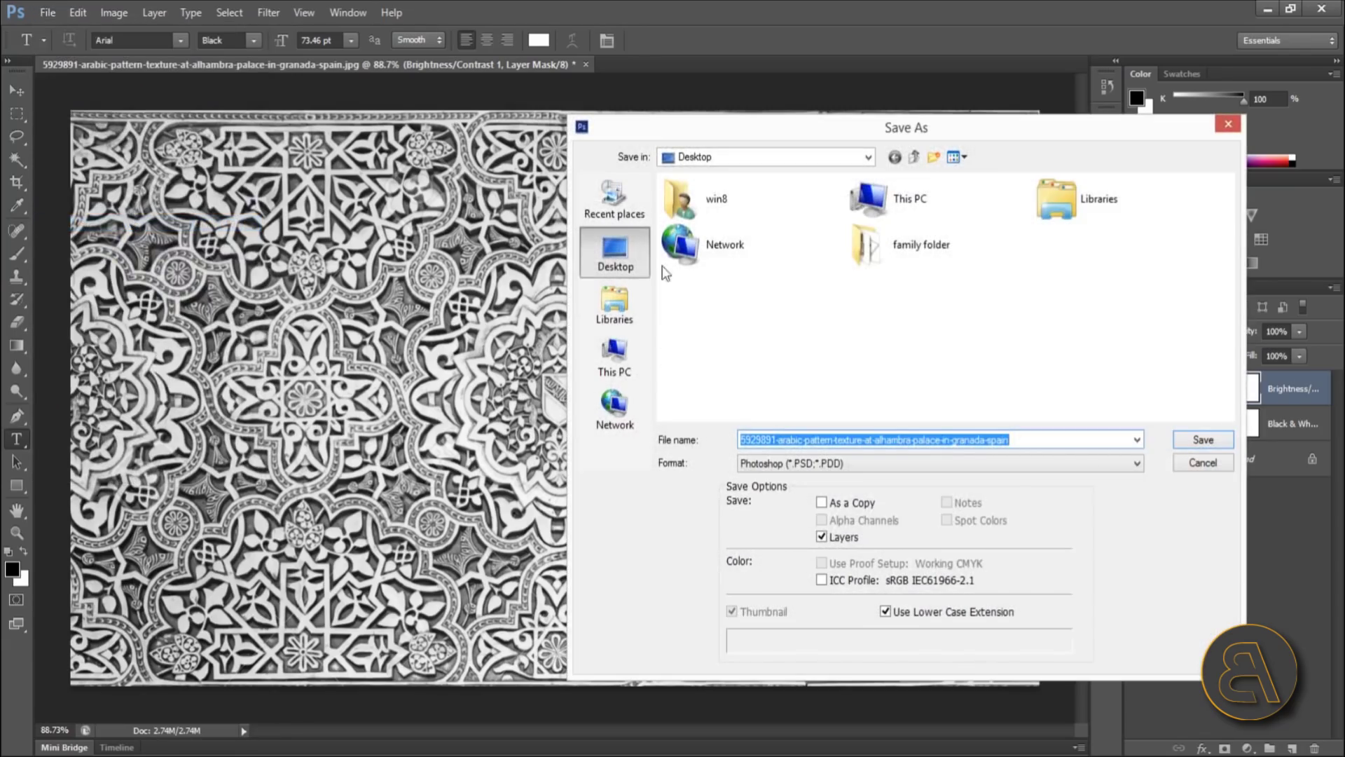
left_click(888, 465)
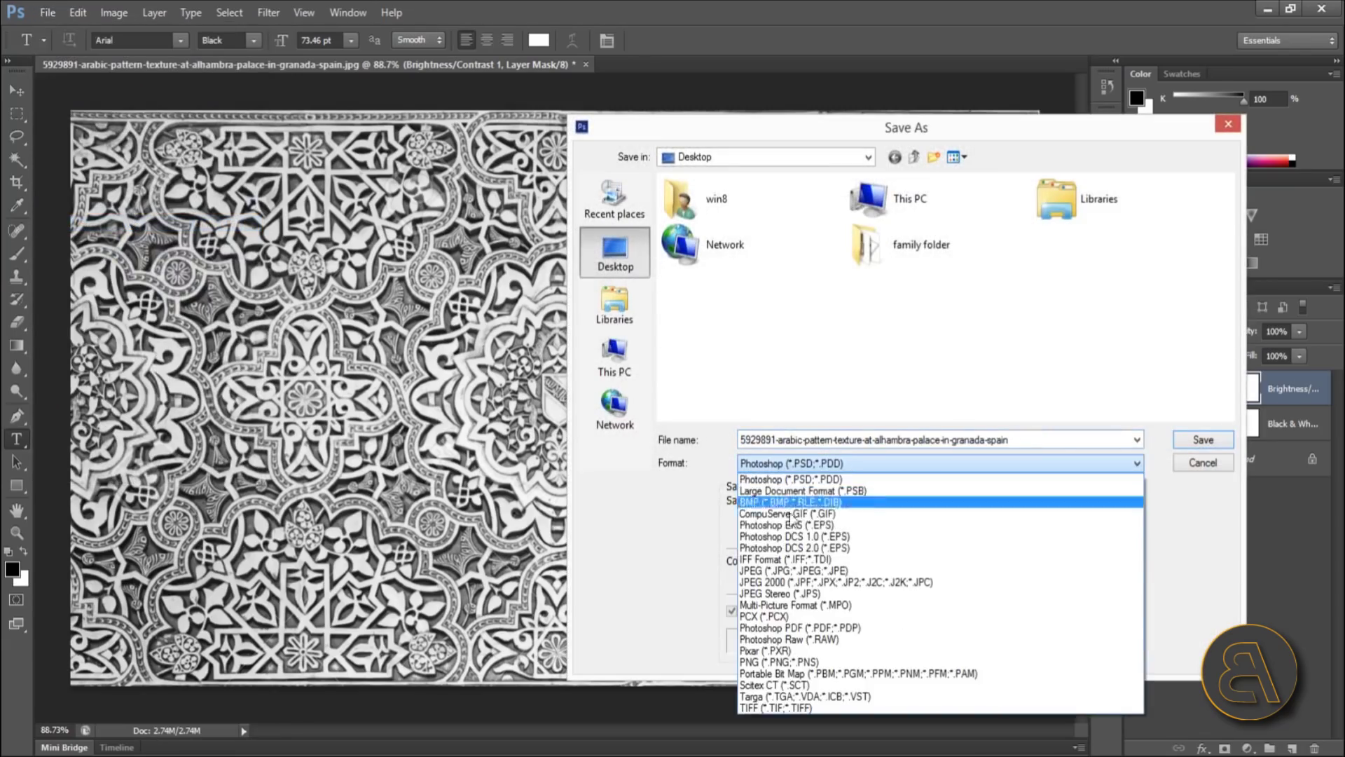
left_click(791, 570)
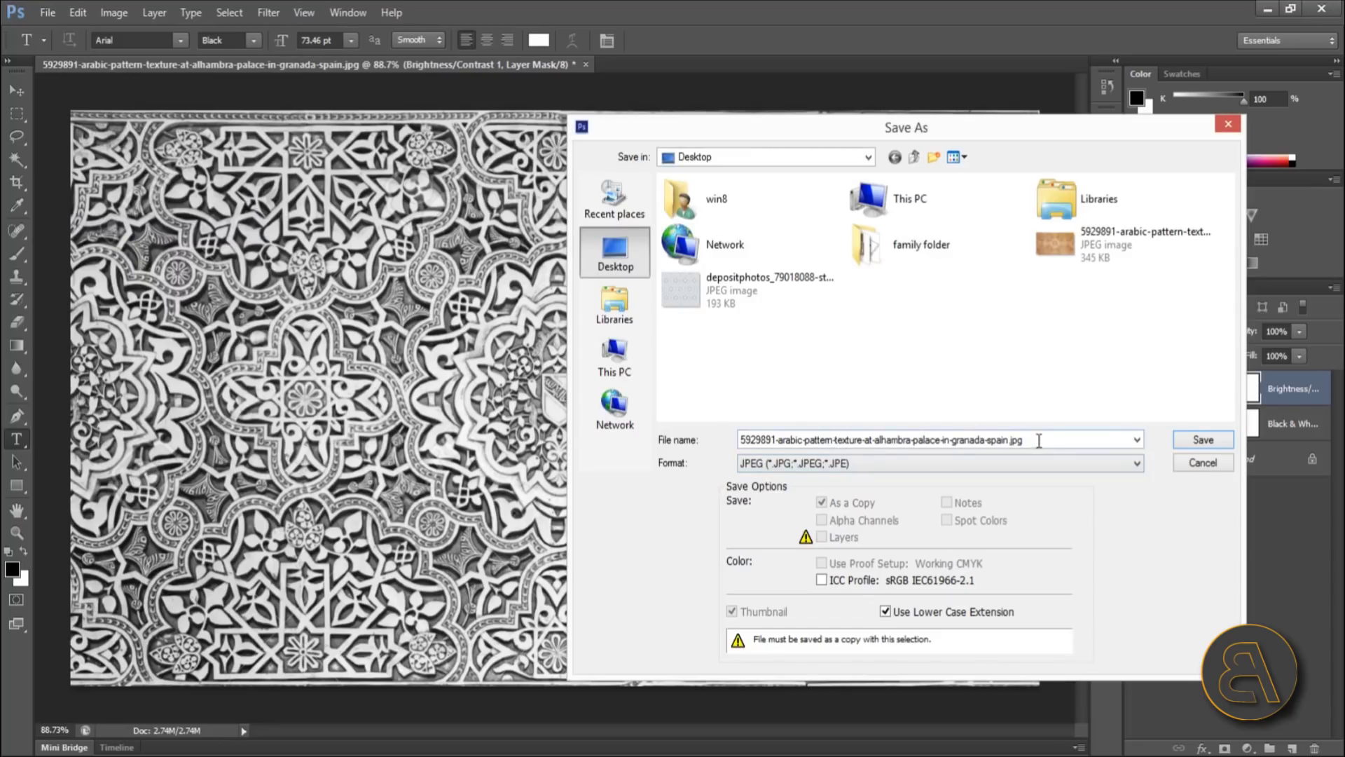
left_click(1017, 440)
left_click(1014, 440)
type("1")
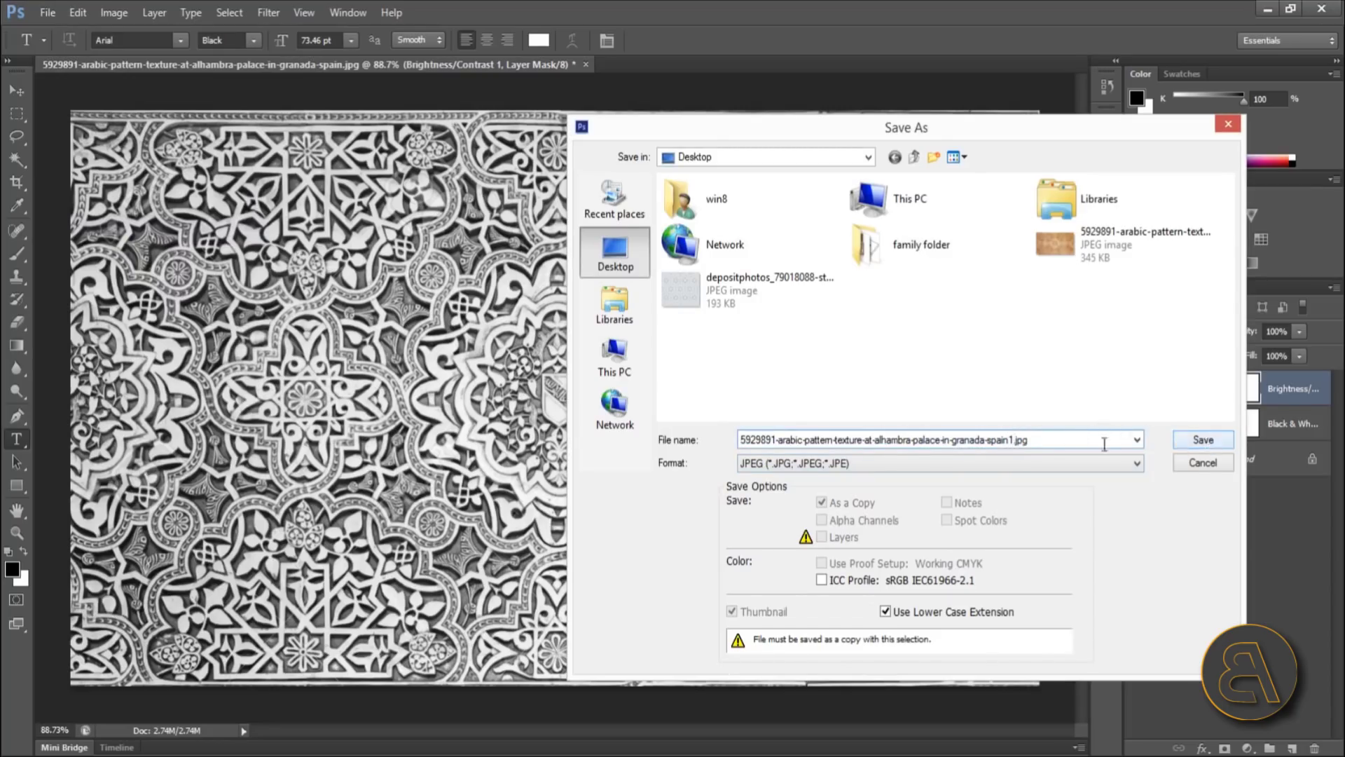
left_click(1202, 439)
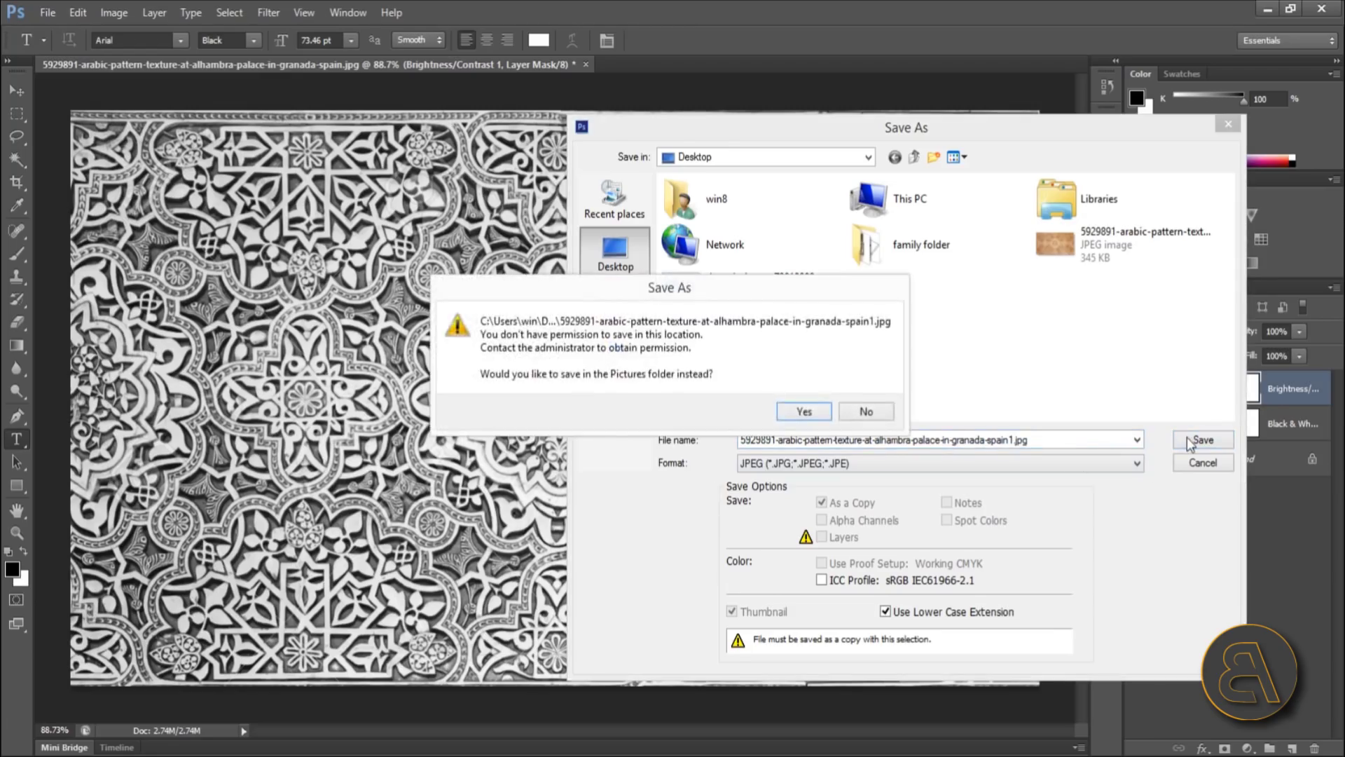
left_click(797, 392)
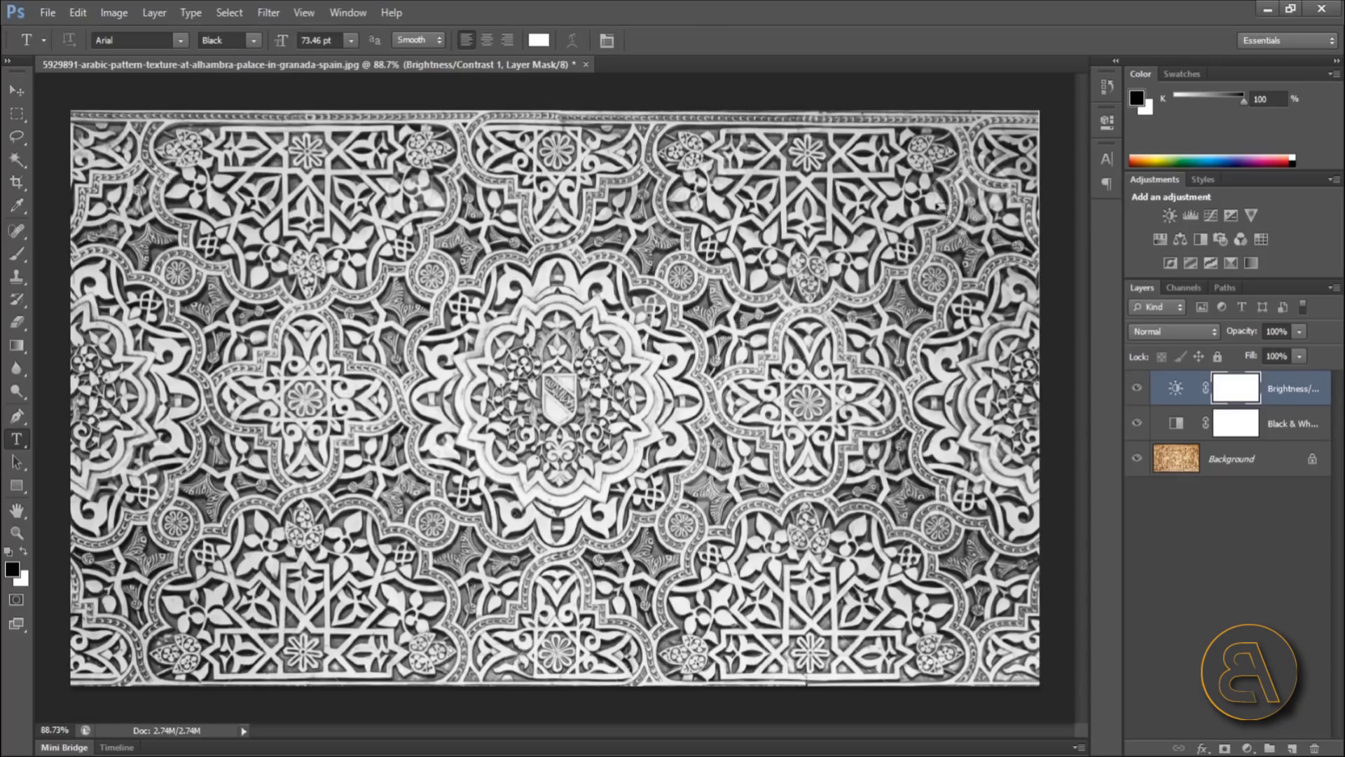
Quit Photoshop without saving the layered document and rearrange the pattern image files on the desktop.
left_click(1321, 8)
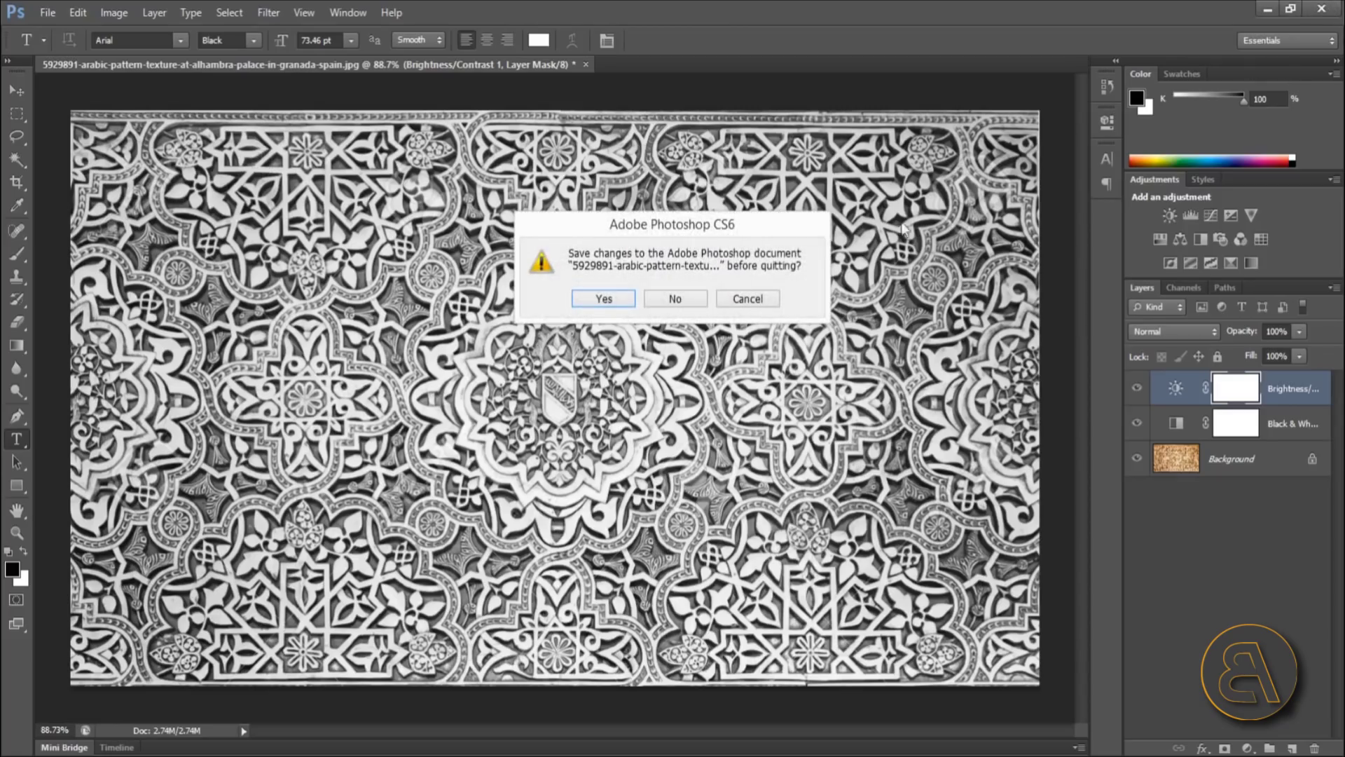
left_click(658, 299)
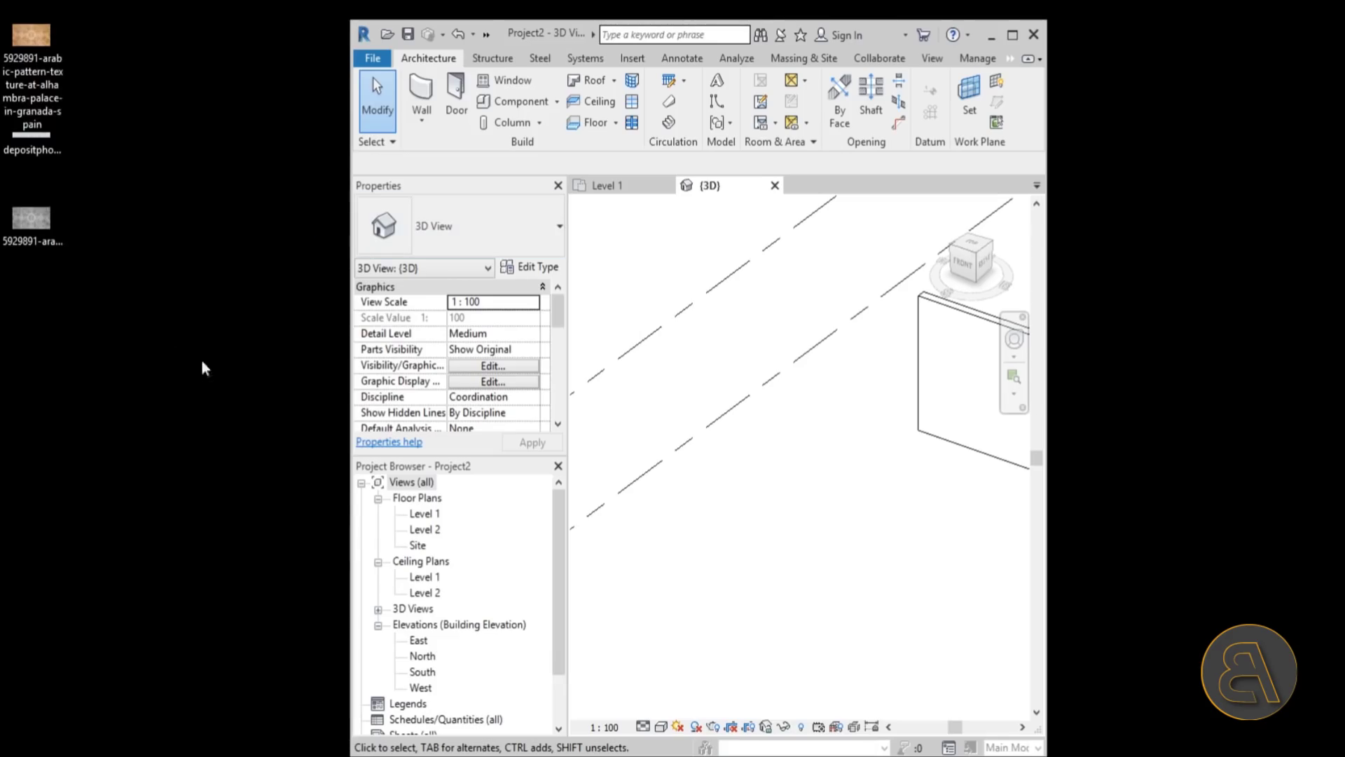
left_click_drag(31, 35, 97, 223)
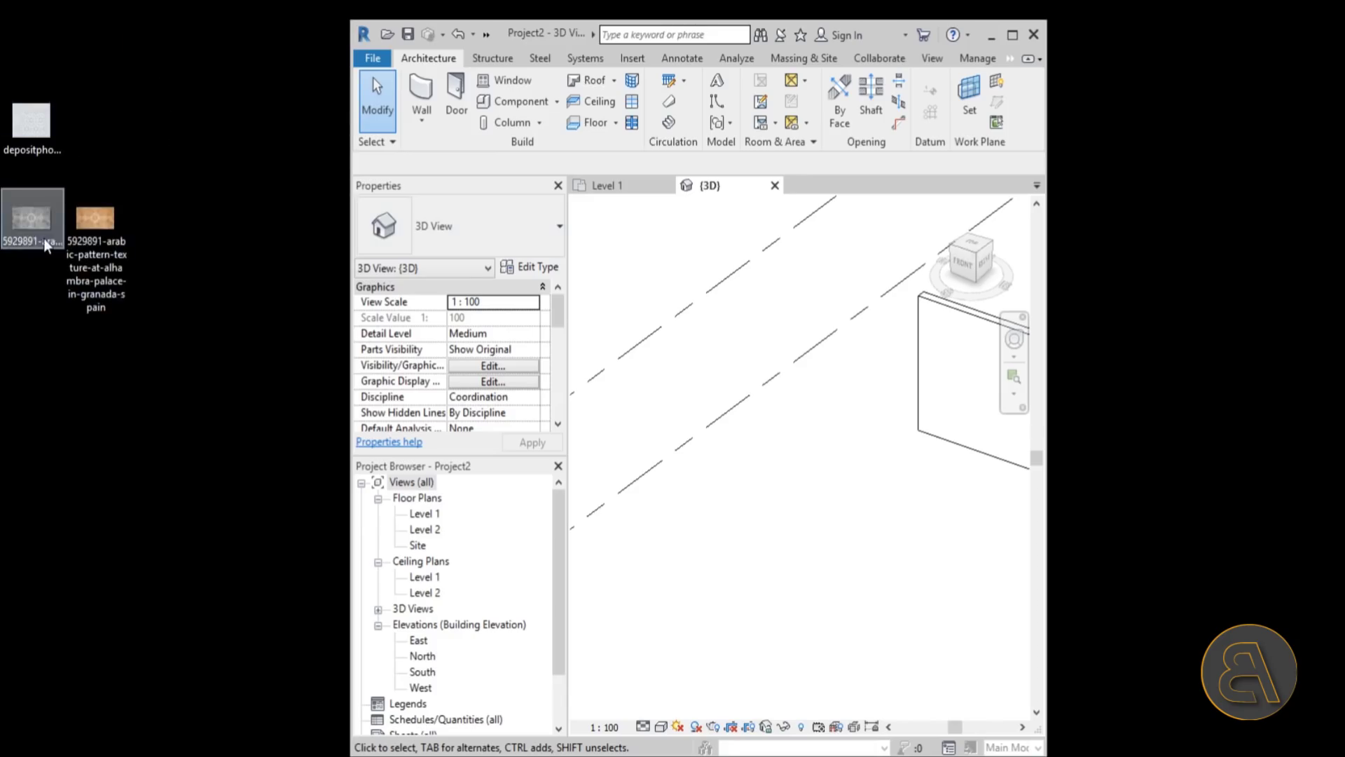
left_click_drag(32, 119, 60, 54)
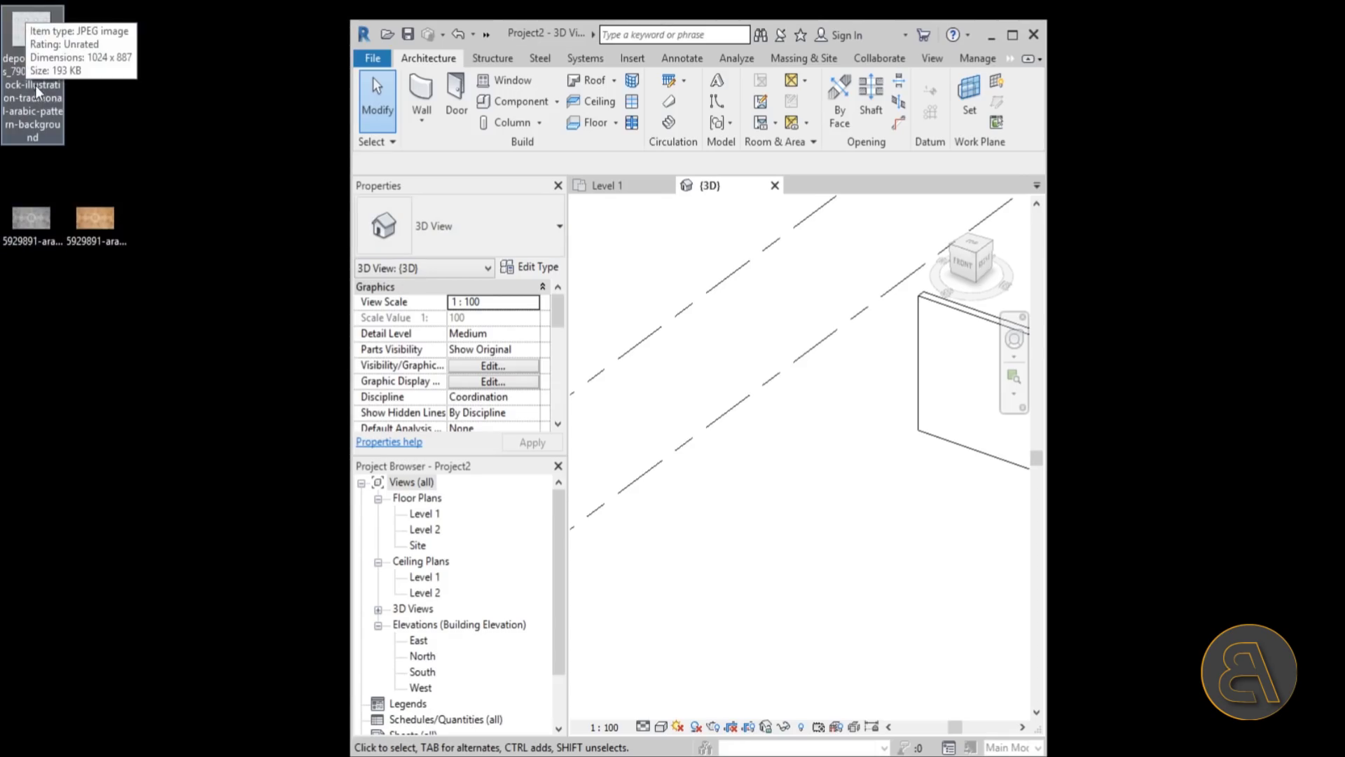
Maximize the Revit window and open the material selection for the structure layer of the wall's Generic - 200mm type.
left_click(1012, 34)
left_click(710, 343)
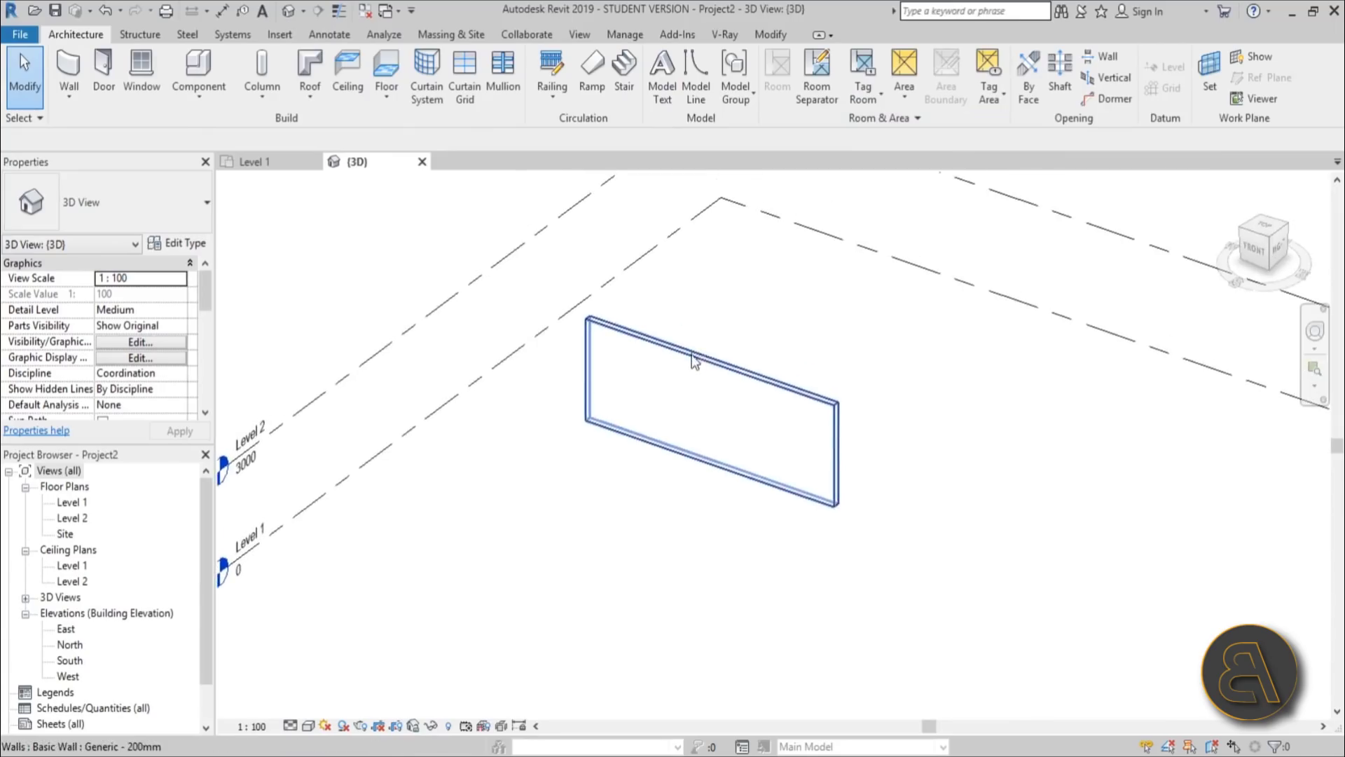
key("Escape")
middle_click_drag(685, 300, 727, 312)
scroll(727, 312, "up", 2)
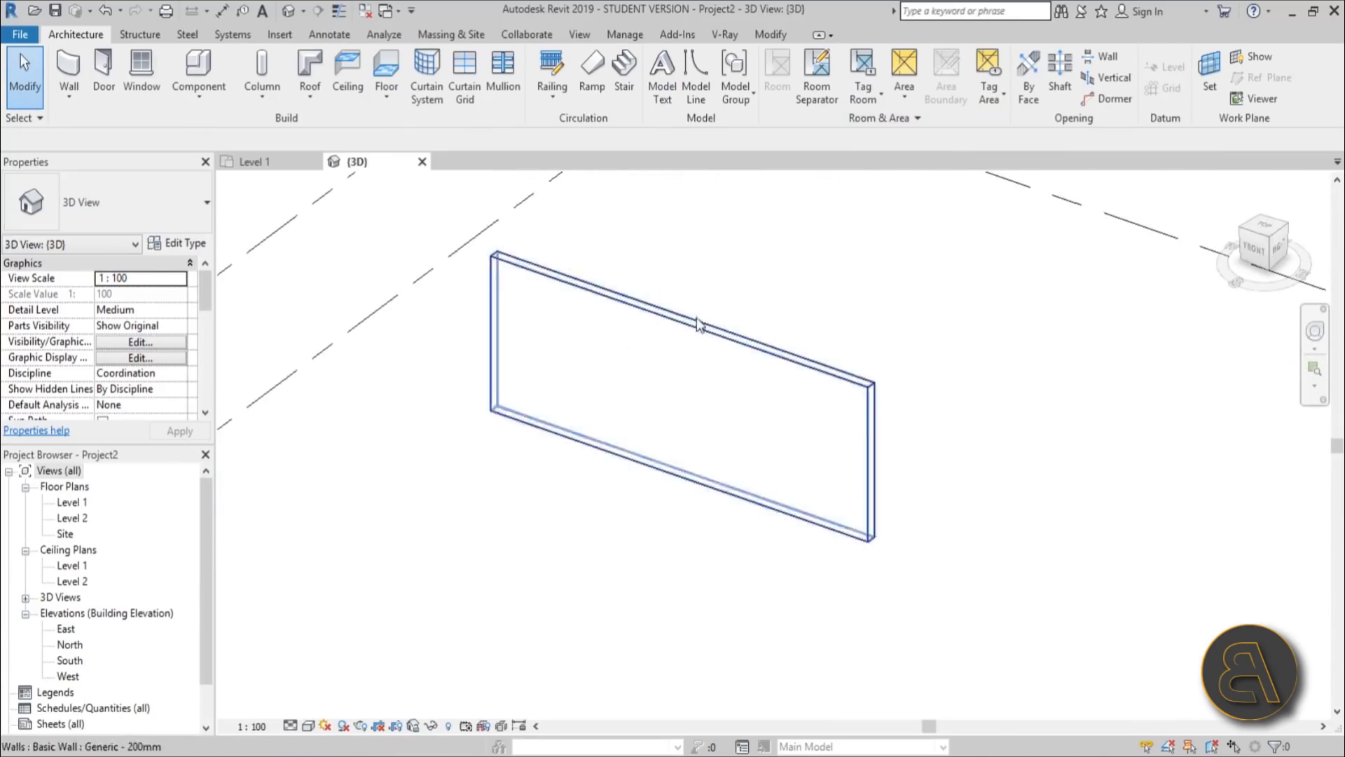
left_click(689, 310)
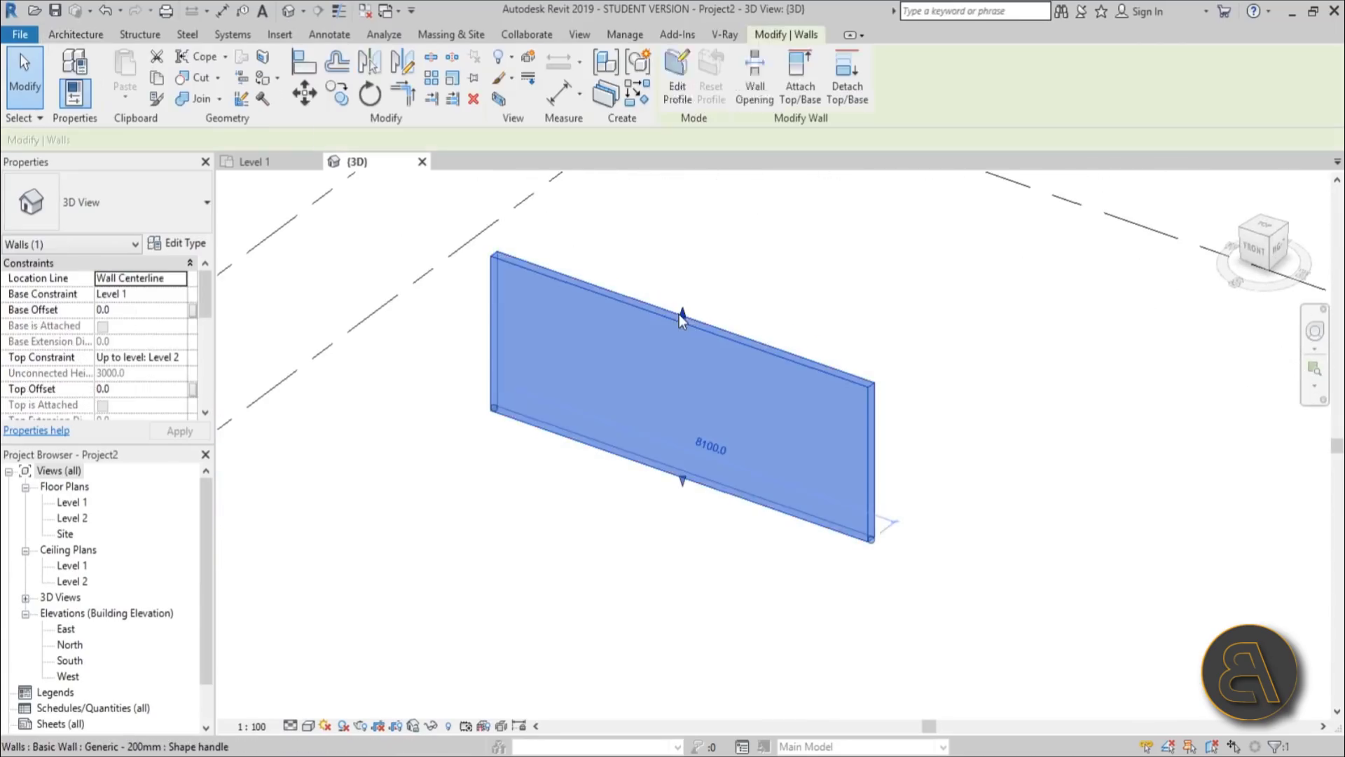
left_click(175, 243)
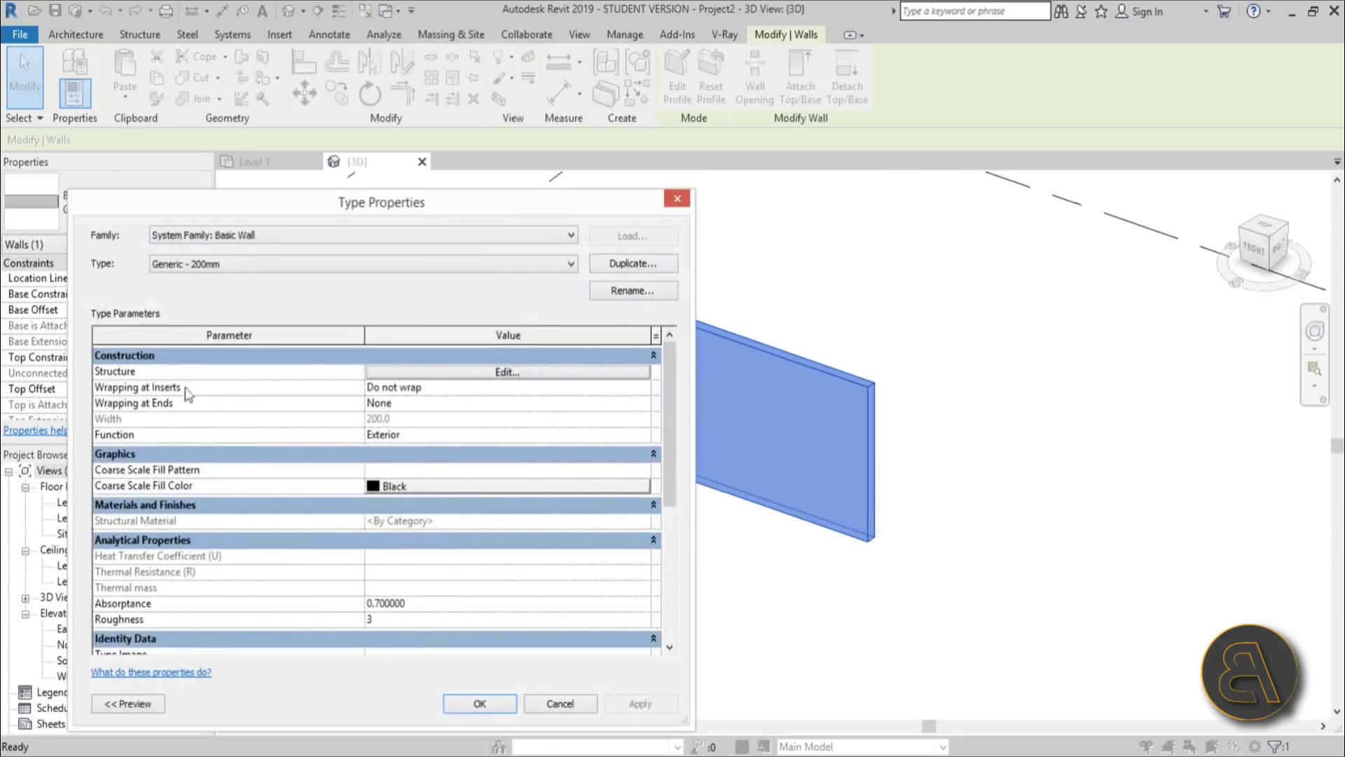
mouse_move(120, 379)
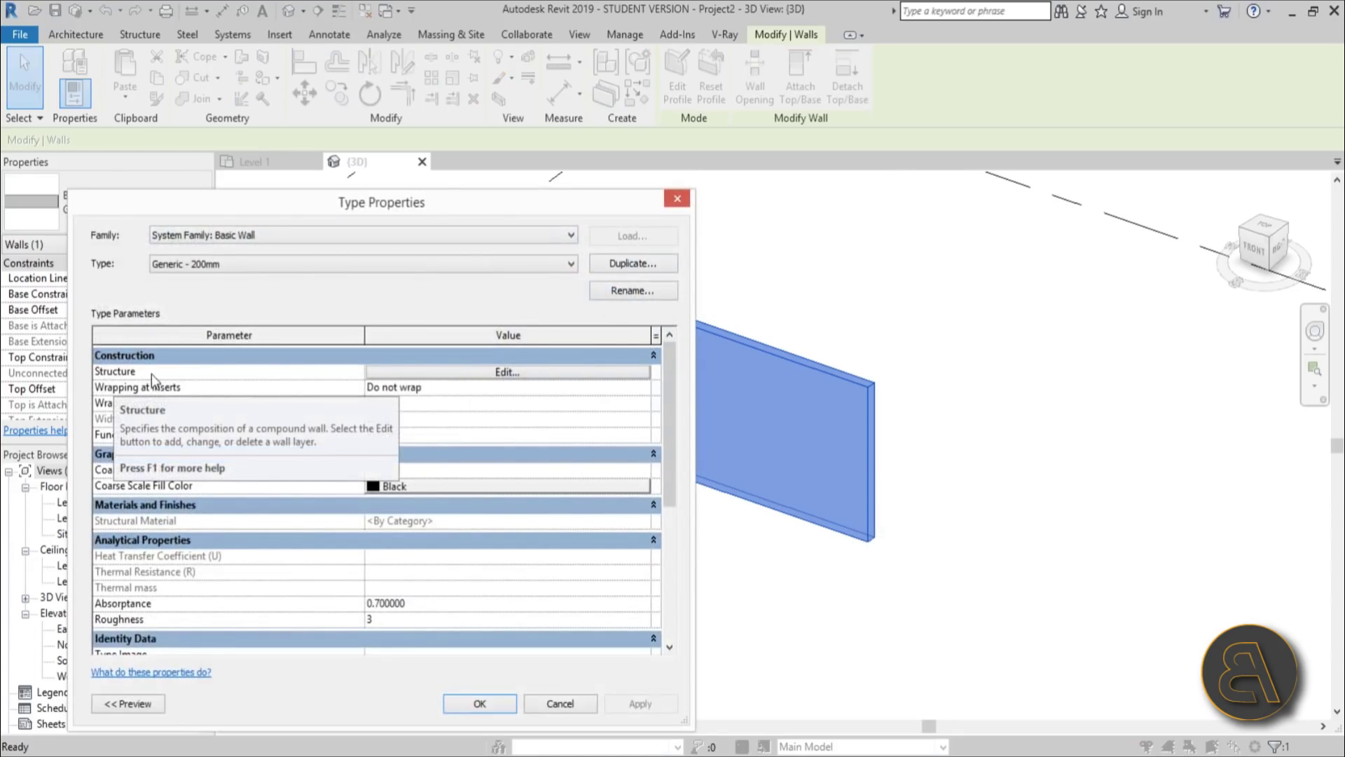
left_click(477, 376)
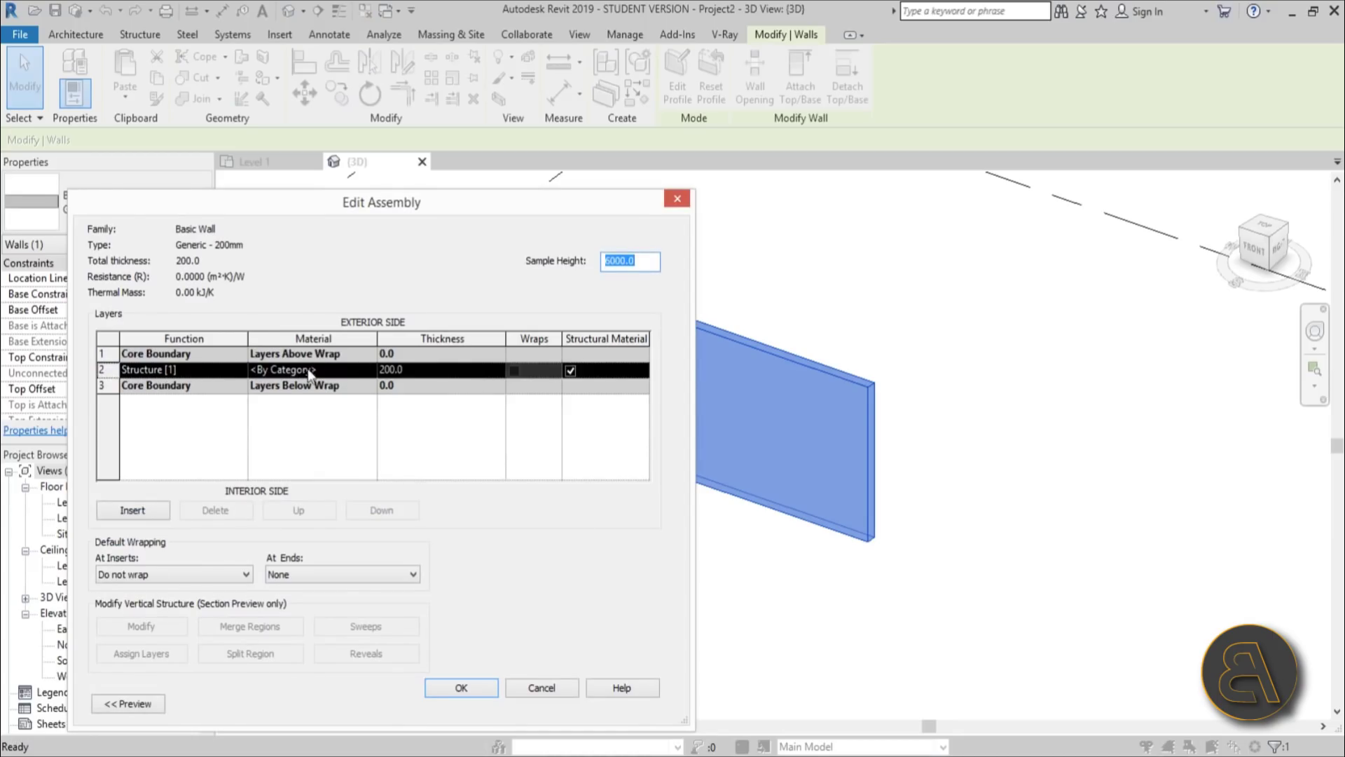
left_click(371, 369)
left_click(371, 369)
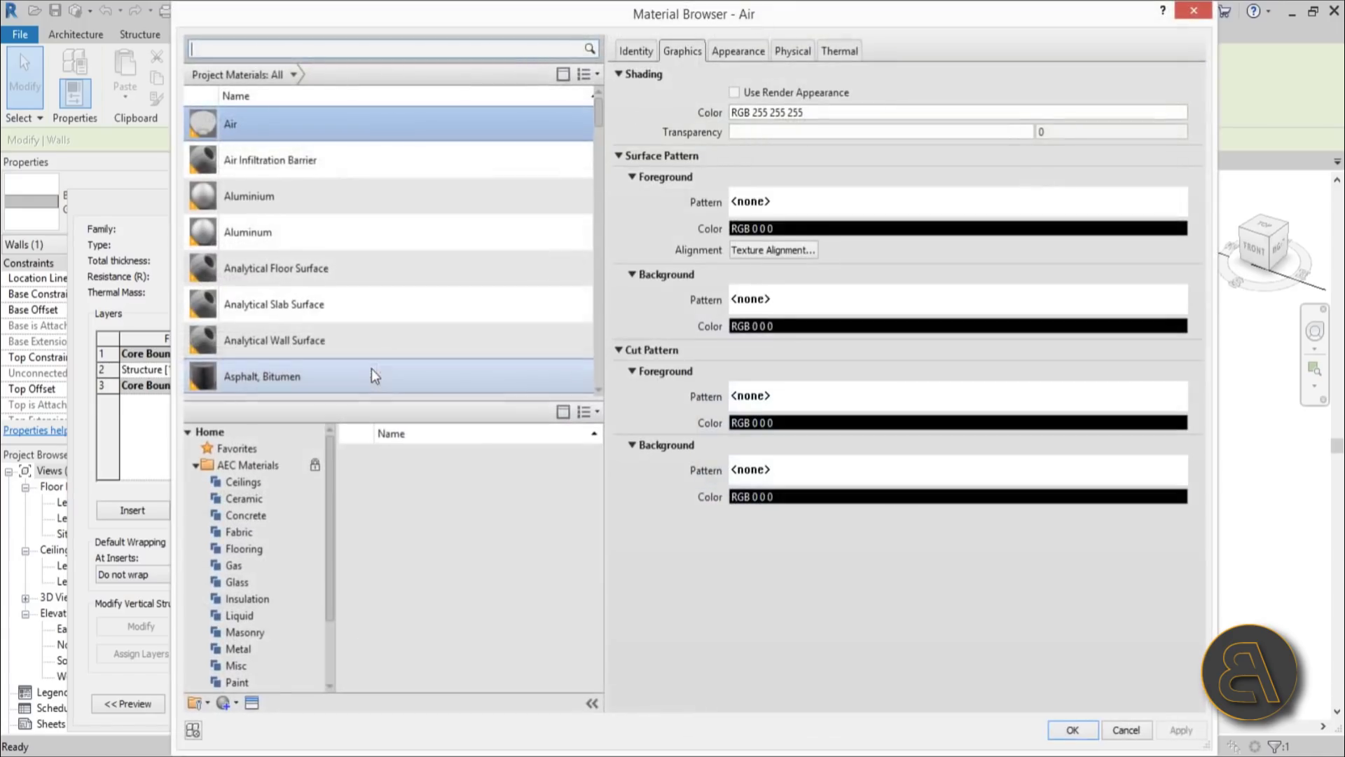
Duplicate the Default material and name the copy Pattern Wall.
left_click_drag(397, 24, 380, 32)
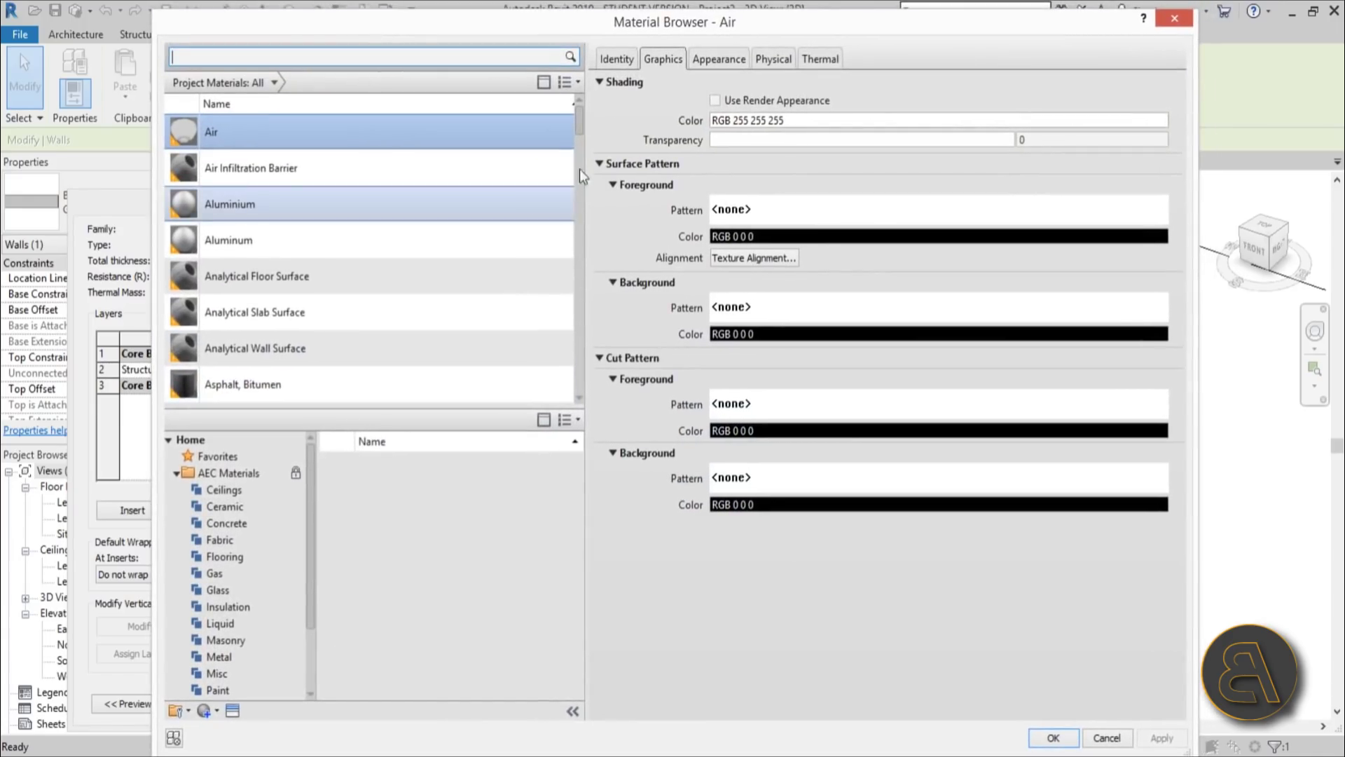
left_click_drag(580, 128, 580, 171)
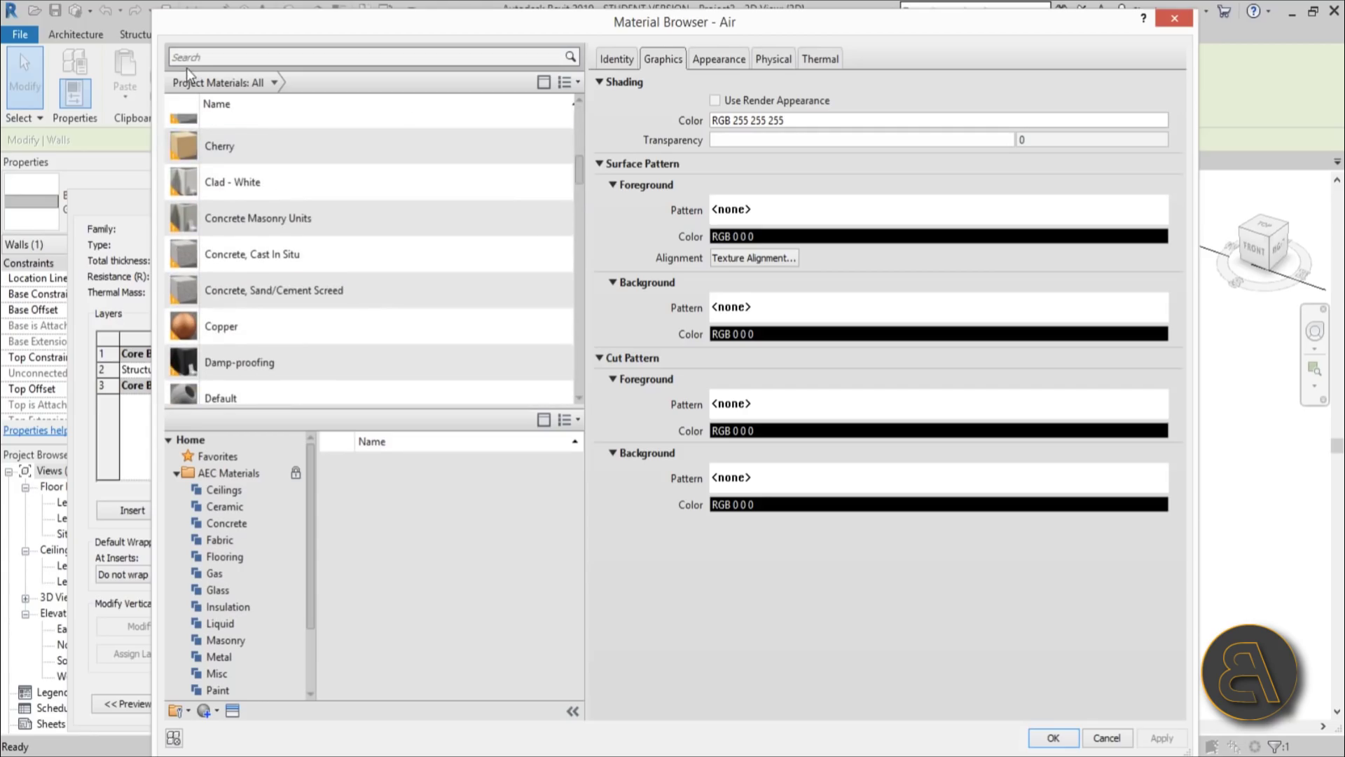
left_click(248, 58)
left_click(229, 385)
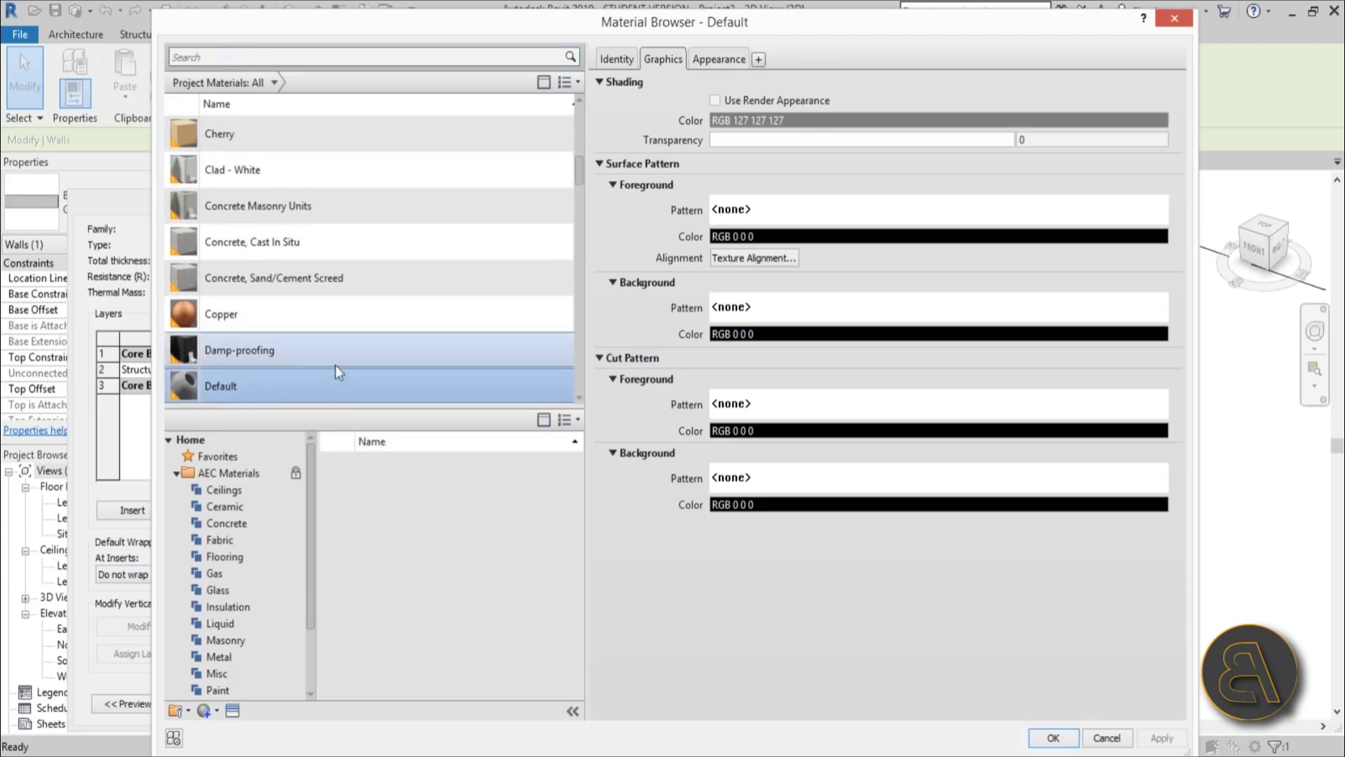
scroll(389, 209, "down", 3)
scroll(220, 213, "up", 2)
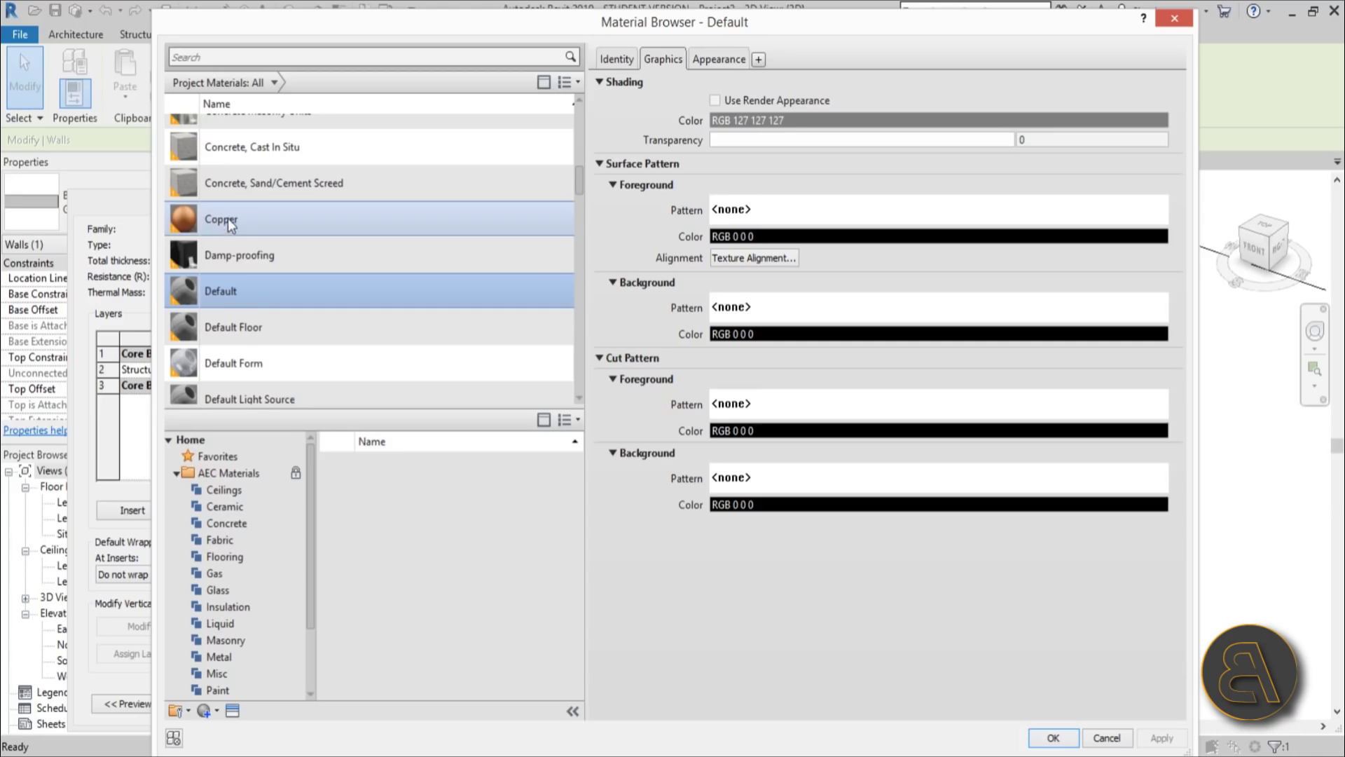
right_click(218, 293)
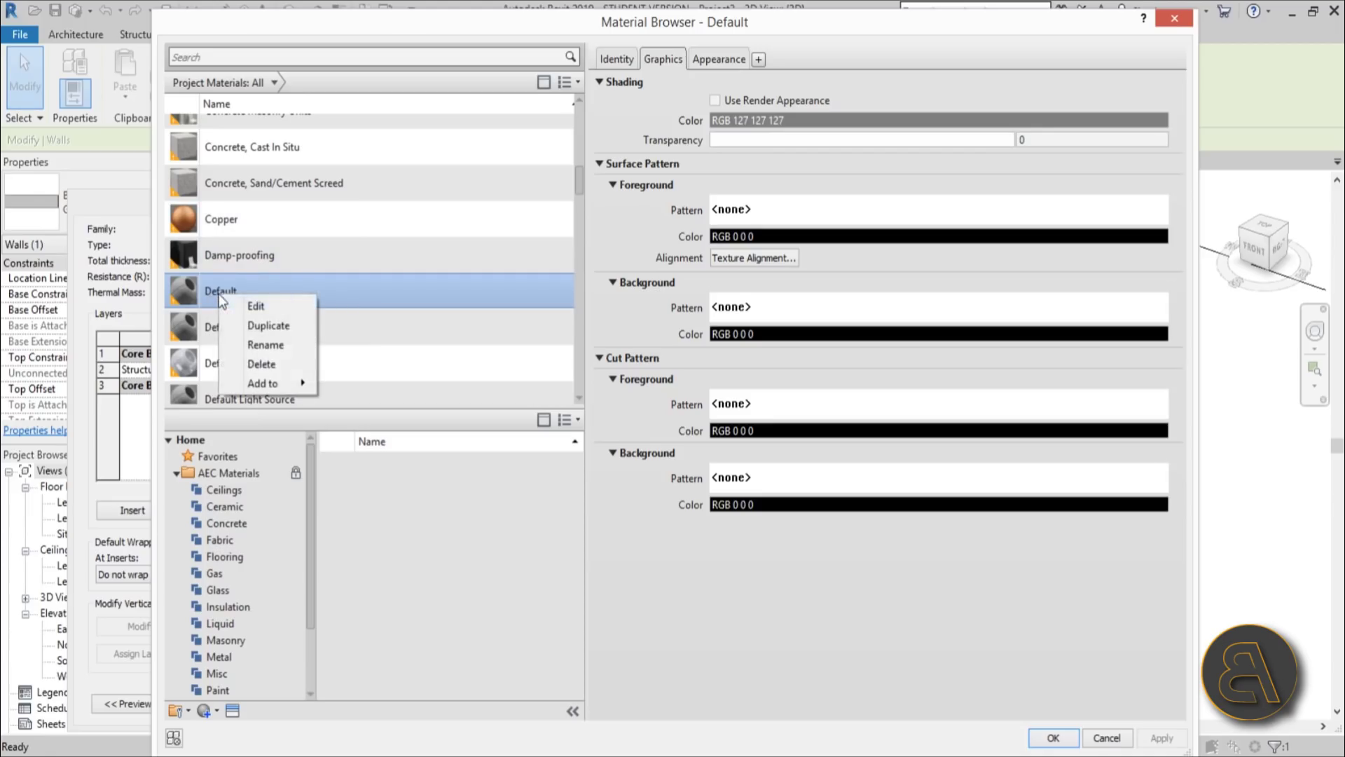
left_click(265, 326)
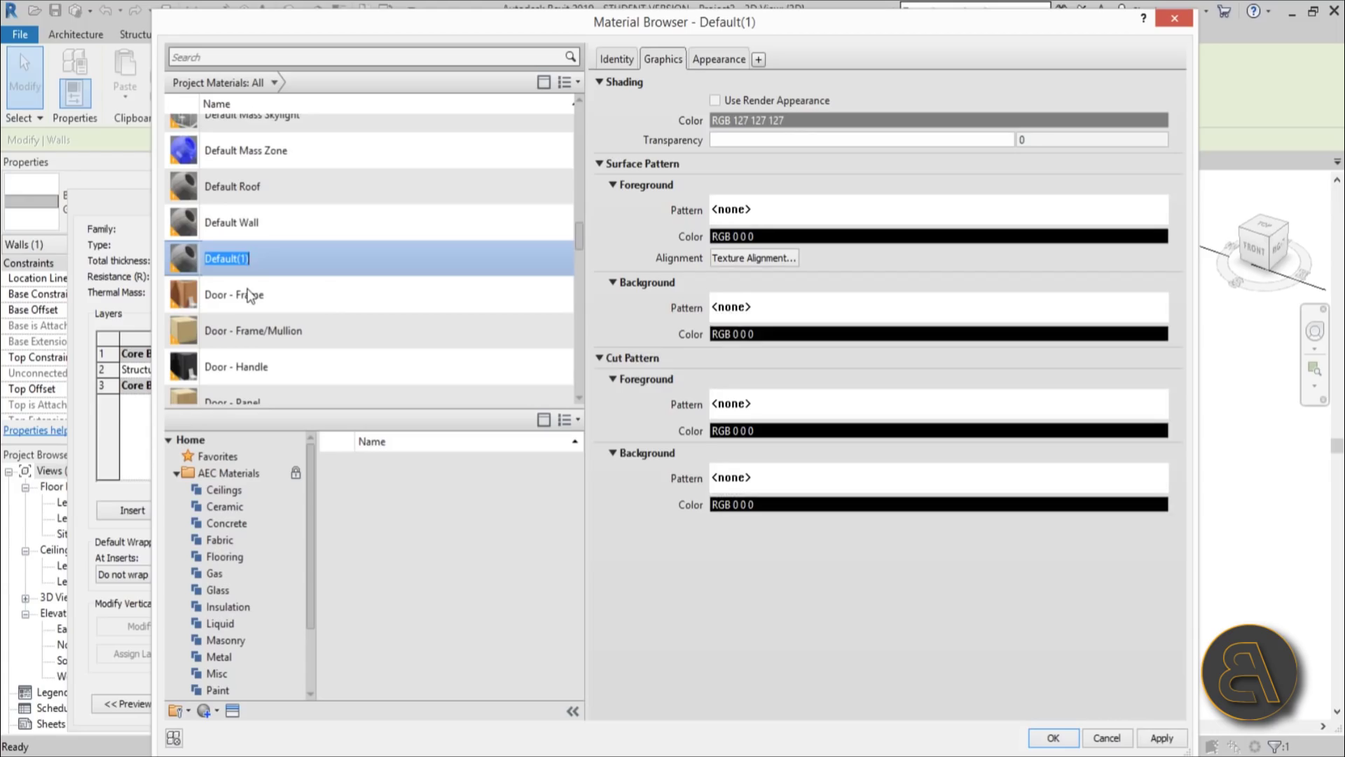
type("Pa")
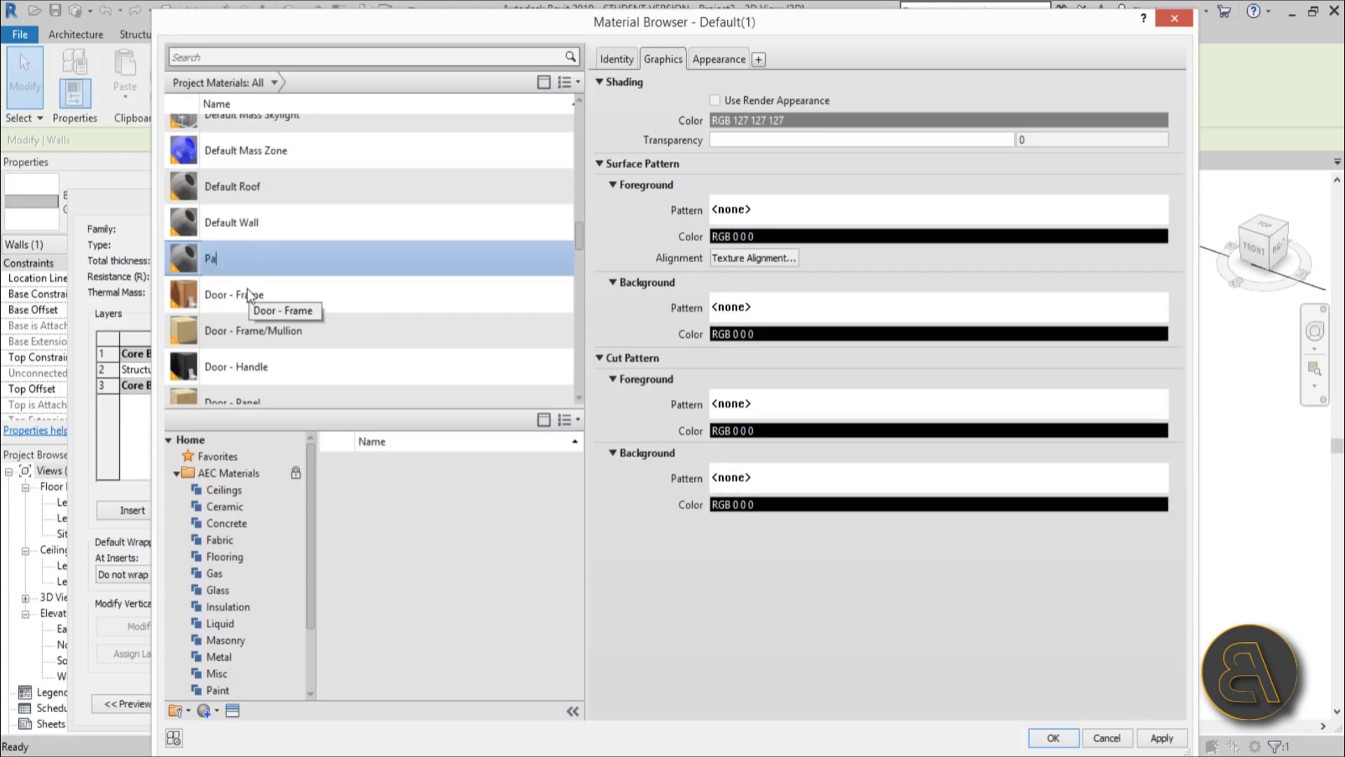
type("ttern Wall")
key("Return")
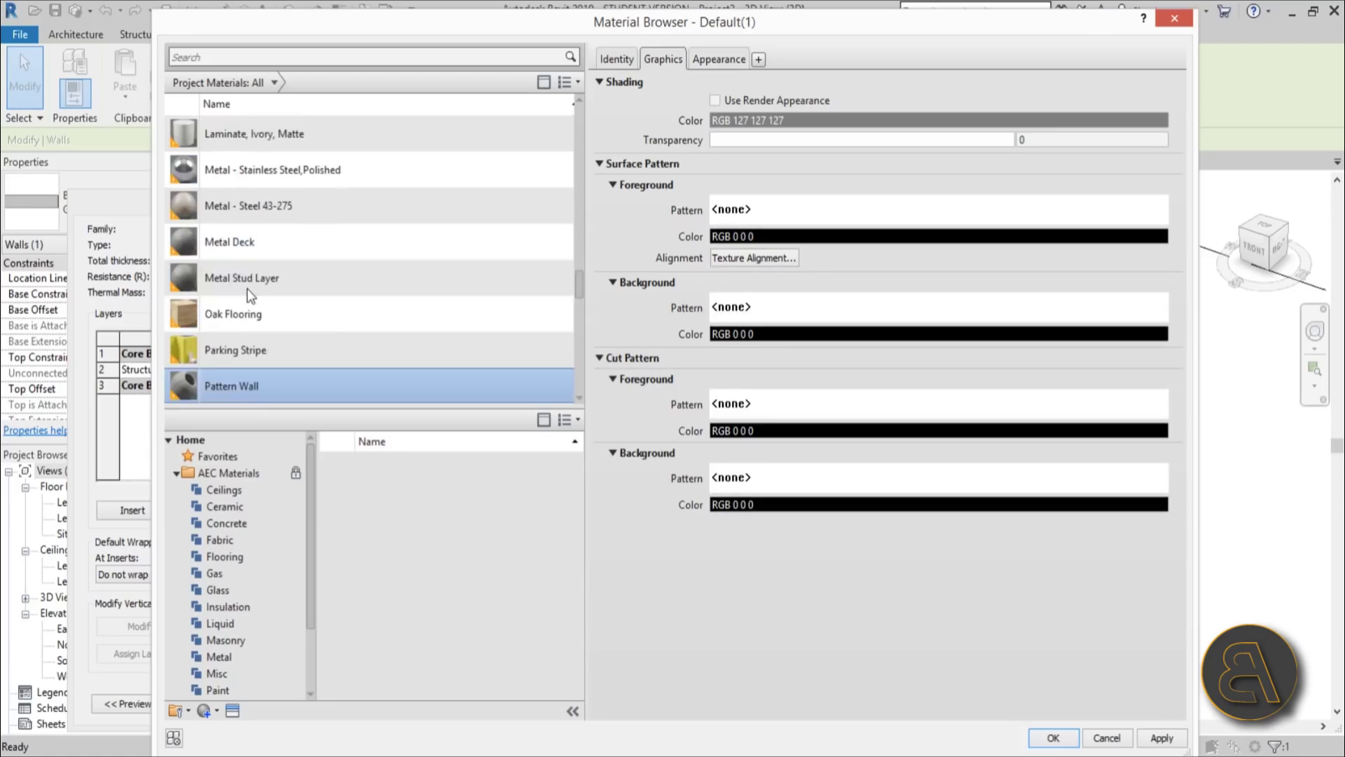
Duplicate the appearance asset of the Pattern Wall material so it is independent of the other materials.
scroll(420, 280, "down", 1)
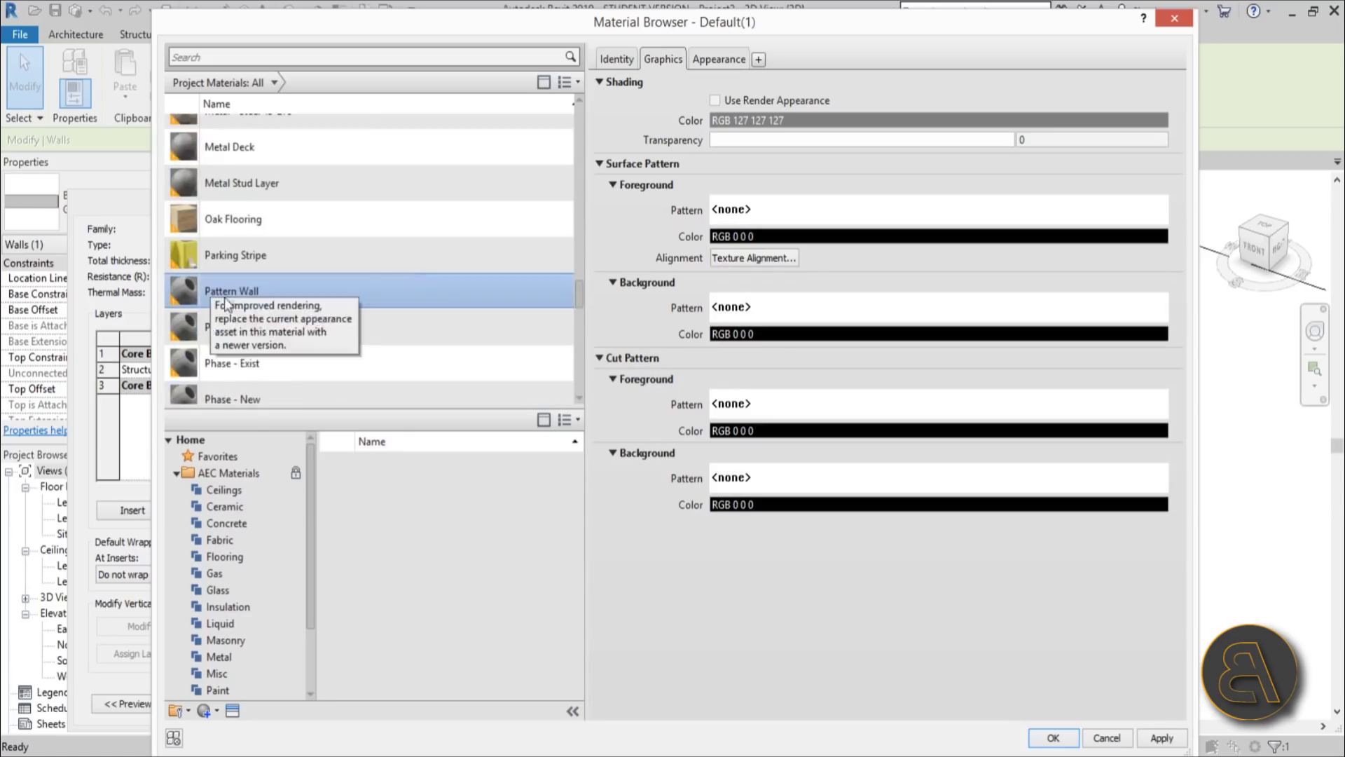
left_click(422, 322)
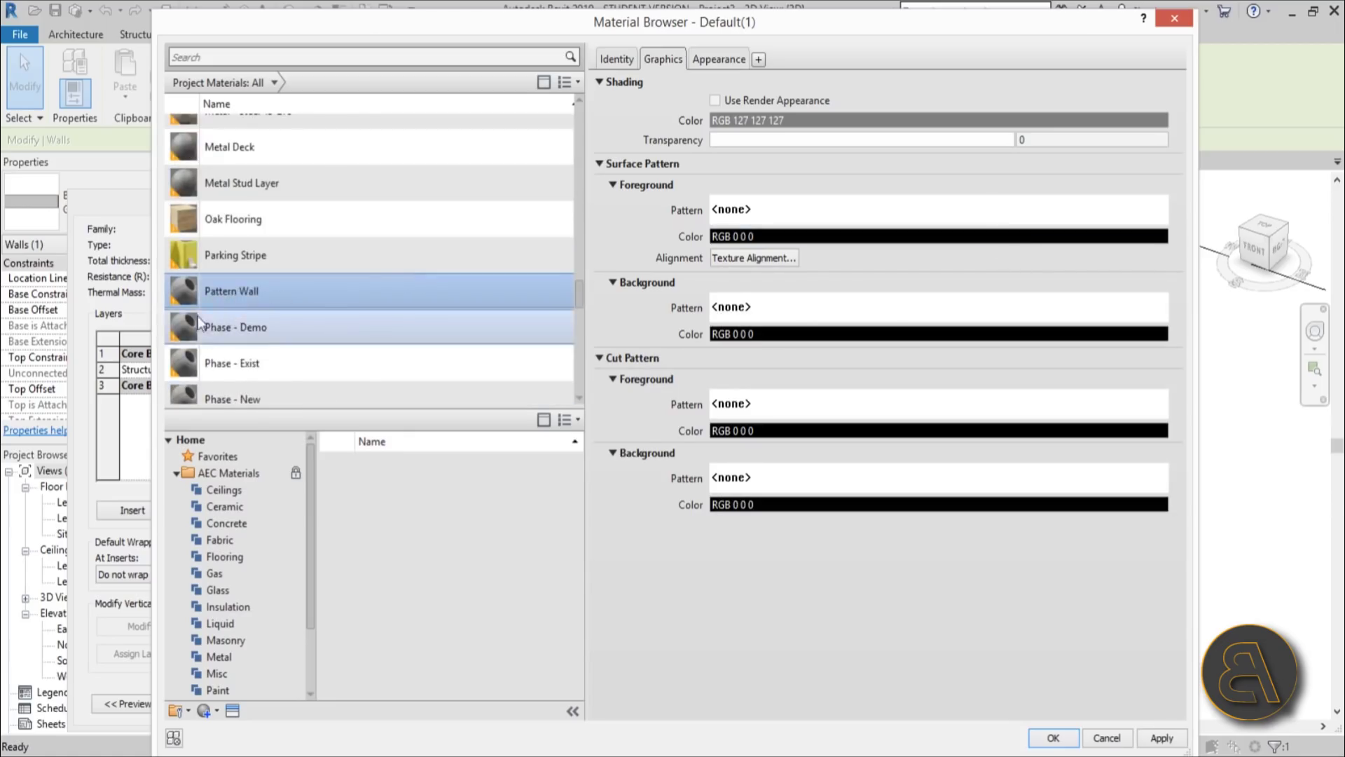
left_click(228, 301)
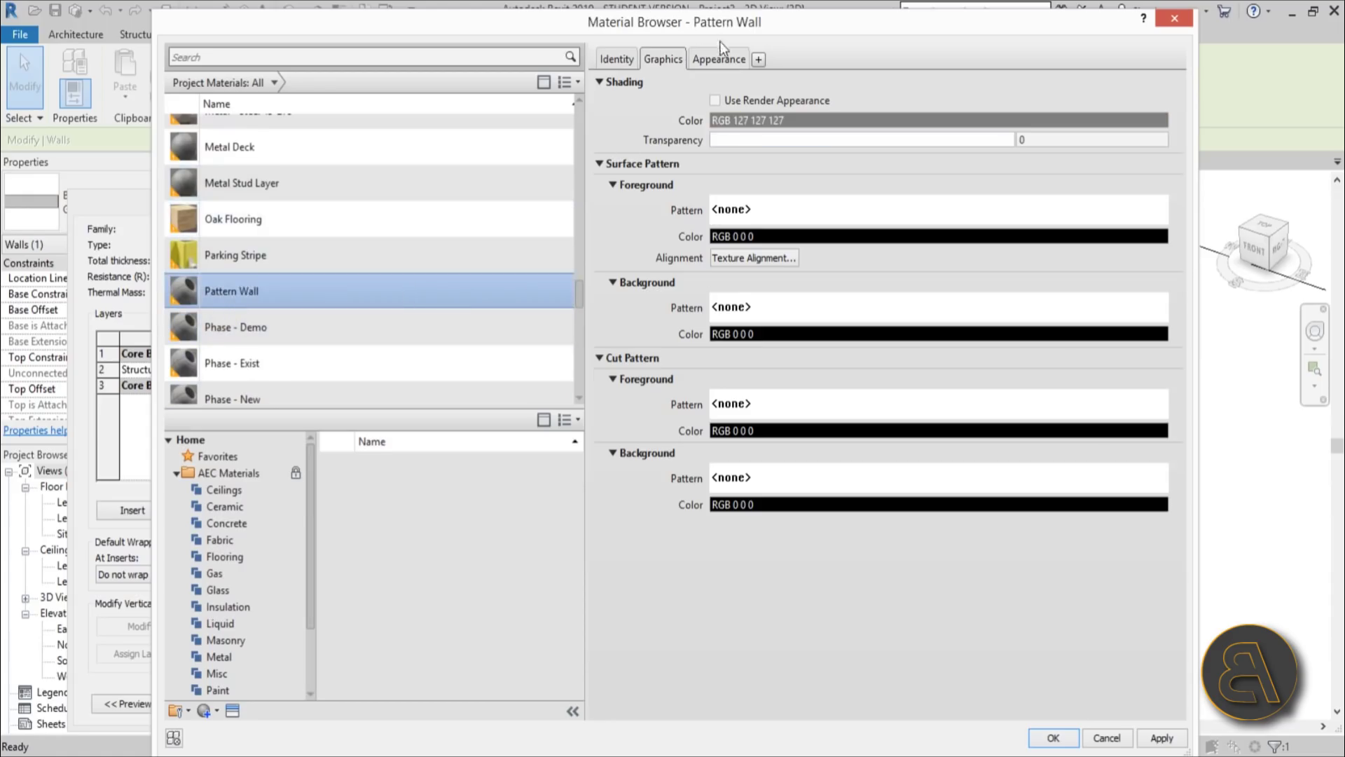
left_click(720, 59)
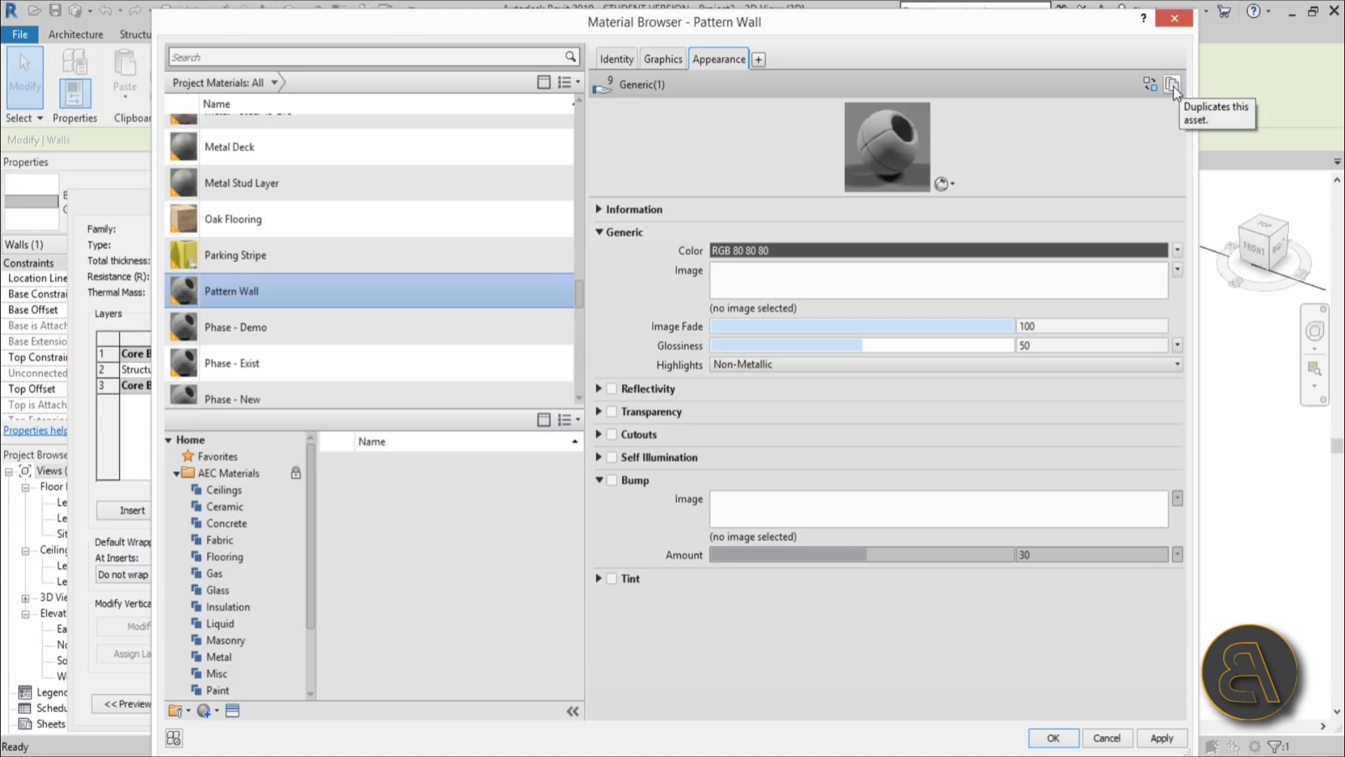
left_click(1174, 85)
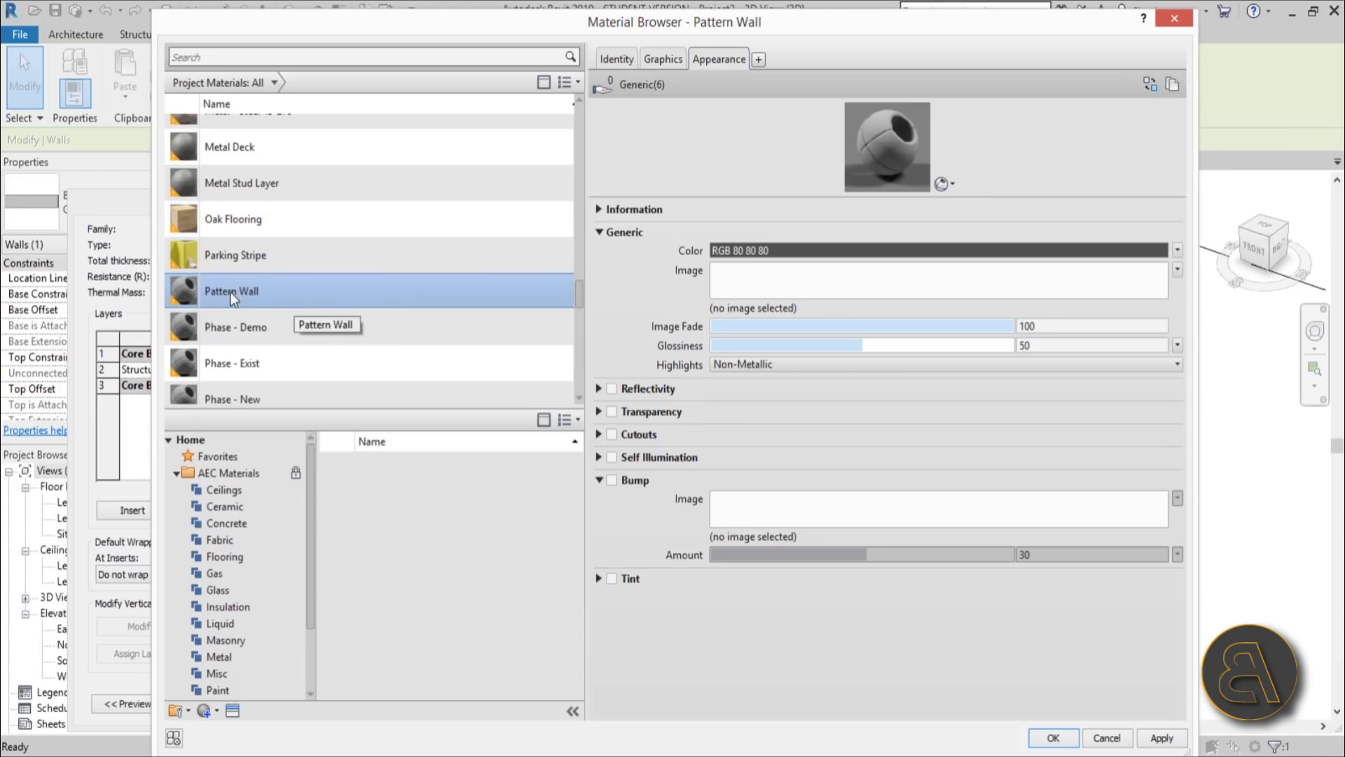
scroll(233, 292, "up", 4)
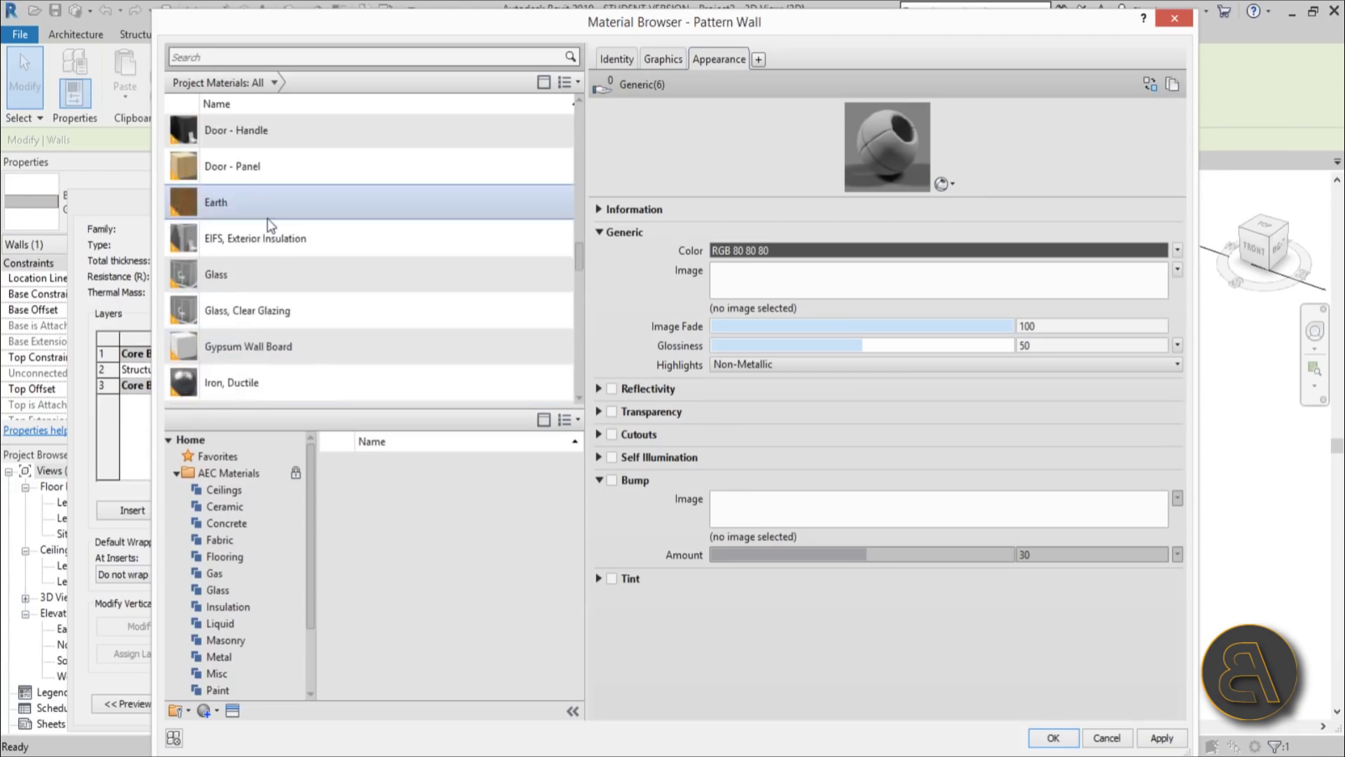
scroll(268, 220, "up", 3)
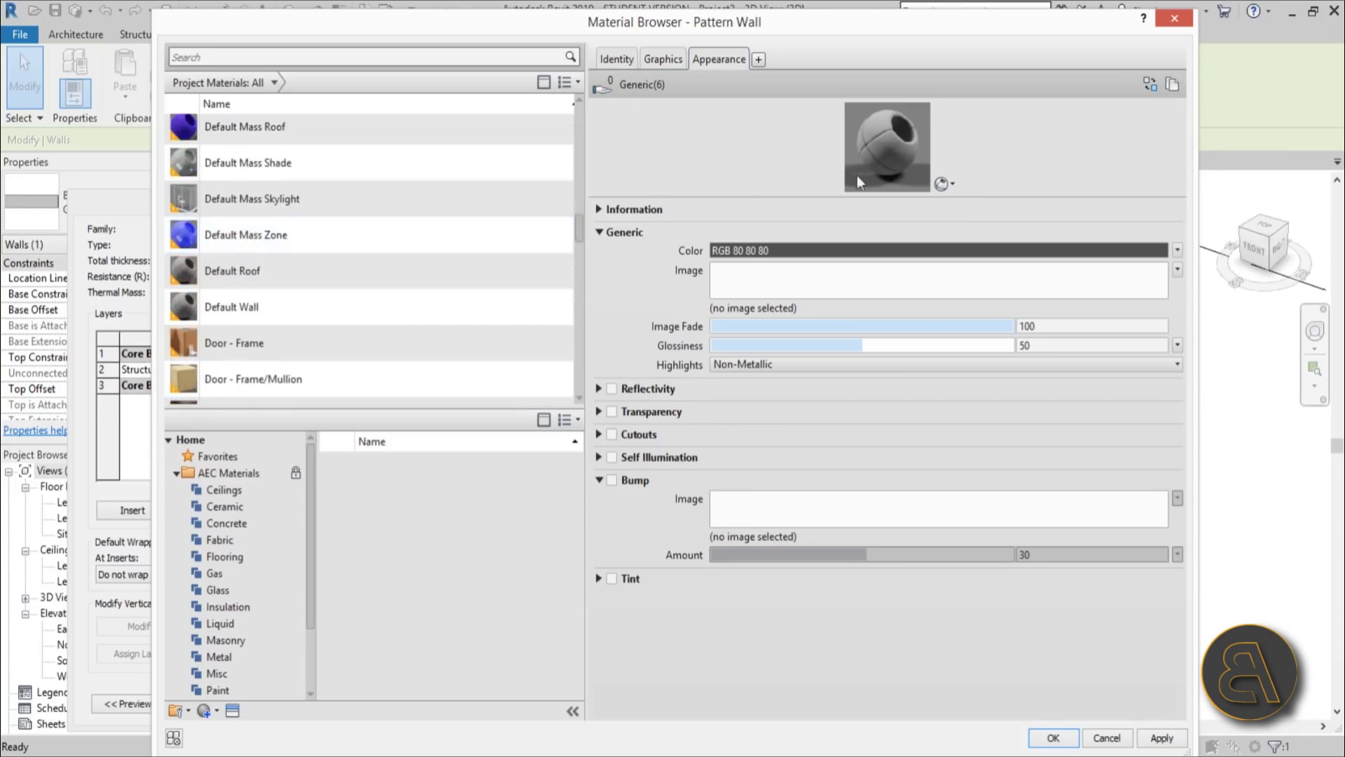
scroll(347, 273, "down", 4)
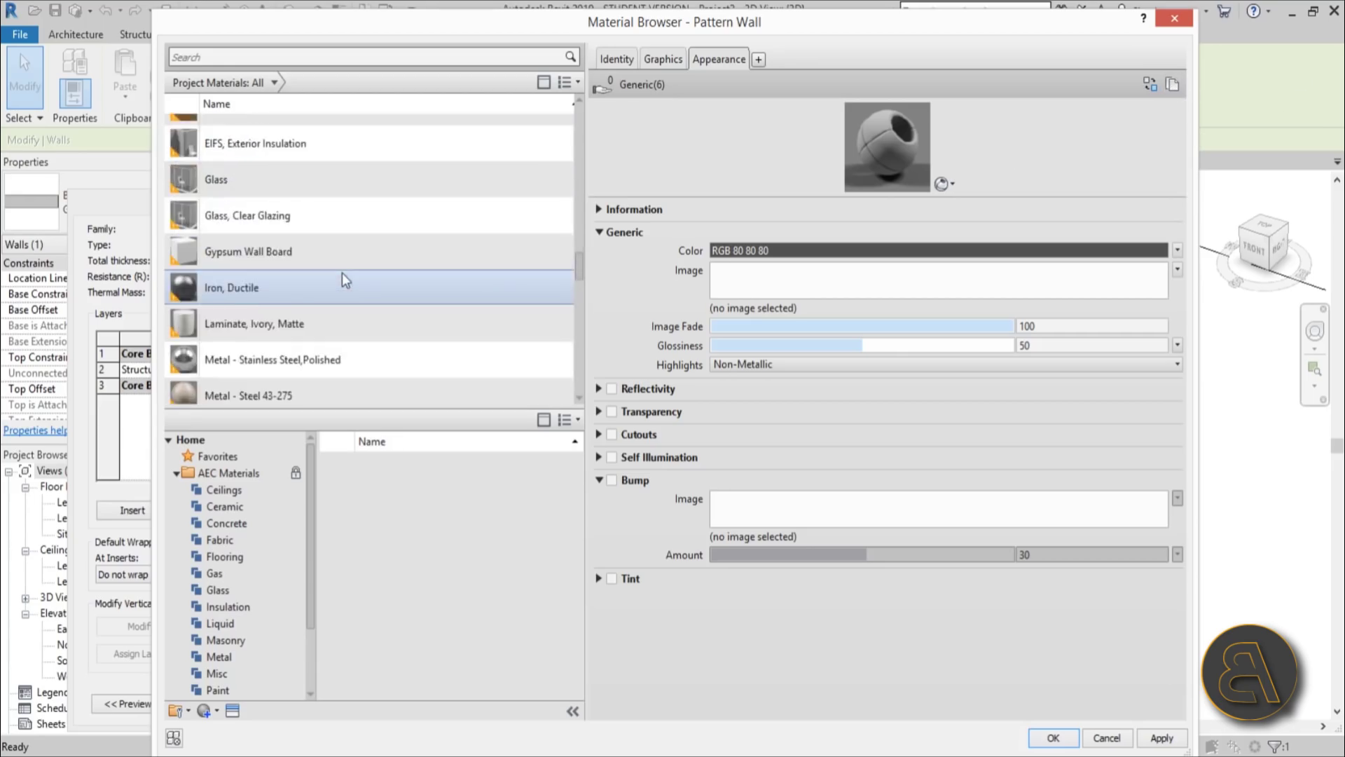
scroll(342, 277, "down", 2)
scroll(301, 314, "down", 2)
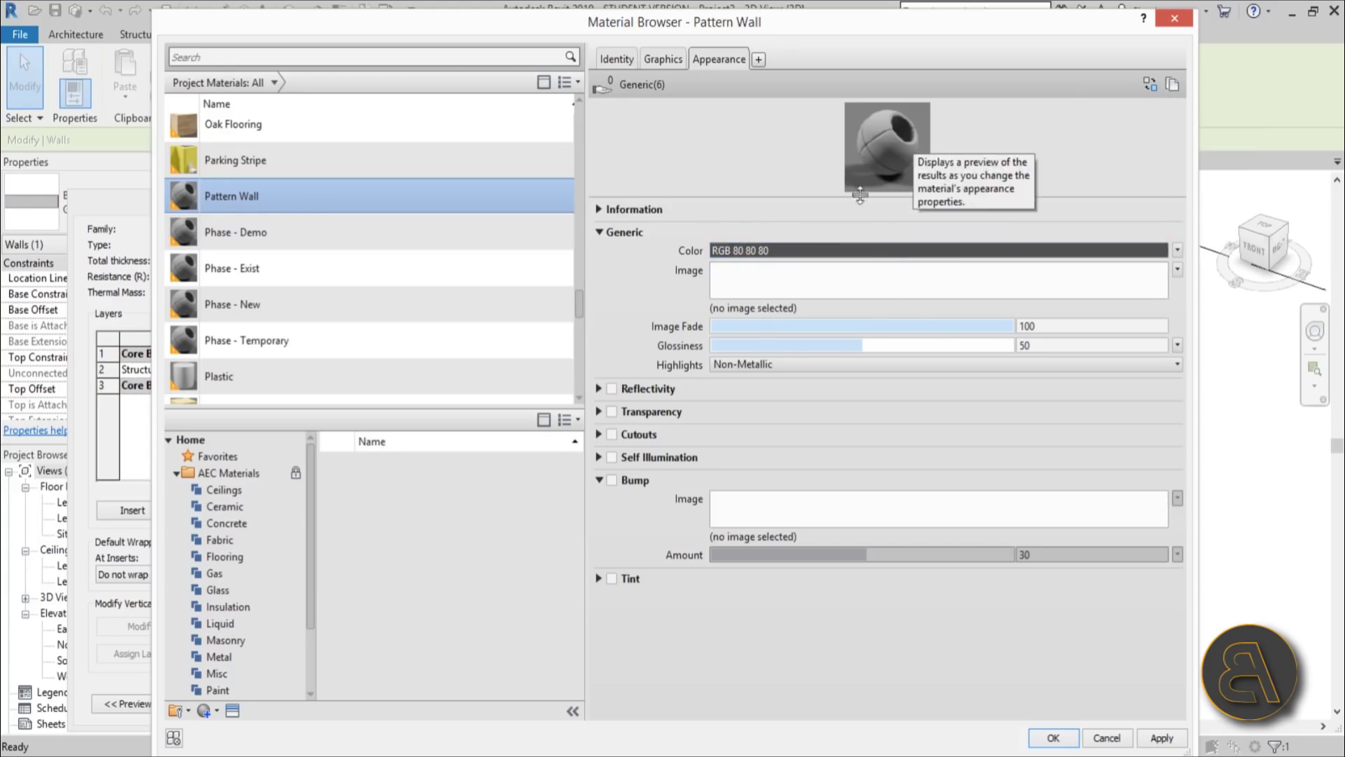
Set the generic color of the Pattern Wall appearance to a pale yellow, RGB 225 216 151.
left_click(884, 254)
left_click_drag(722, 300, 722, 291)
left_click(862, 300)
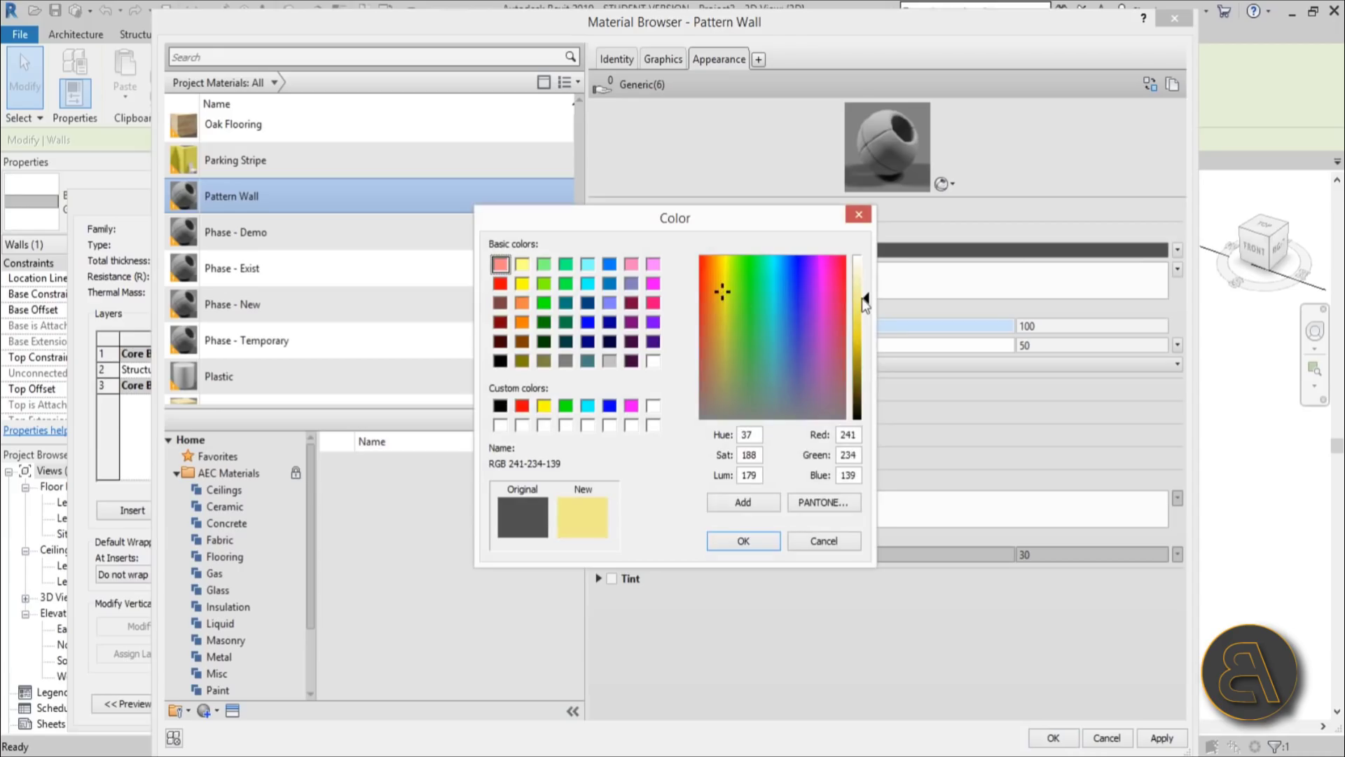
left_click(863, 297)
left_click_drag(722, 290, 719, 288)
left_click_drag(721, 292, 722, 328)
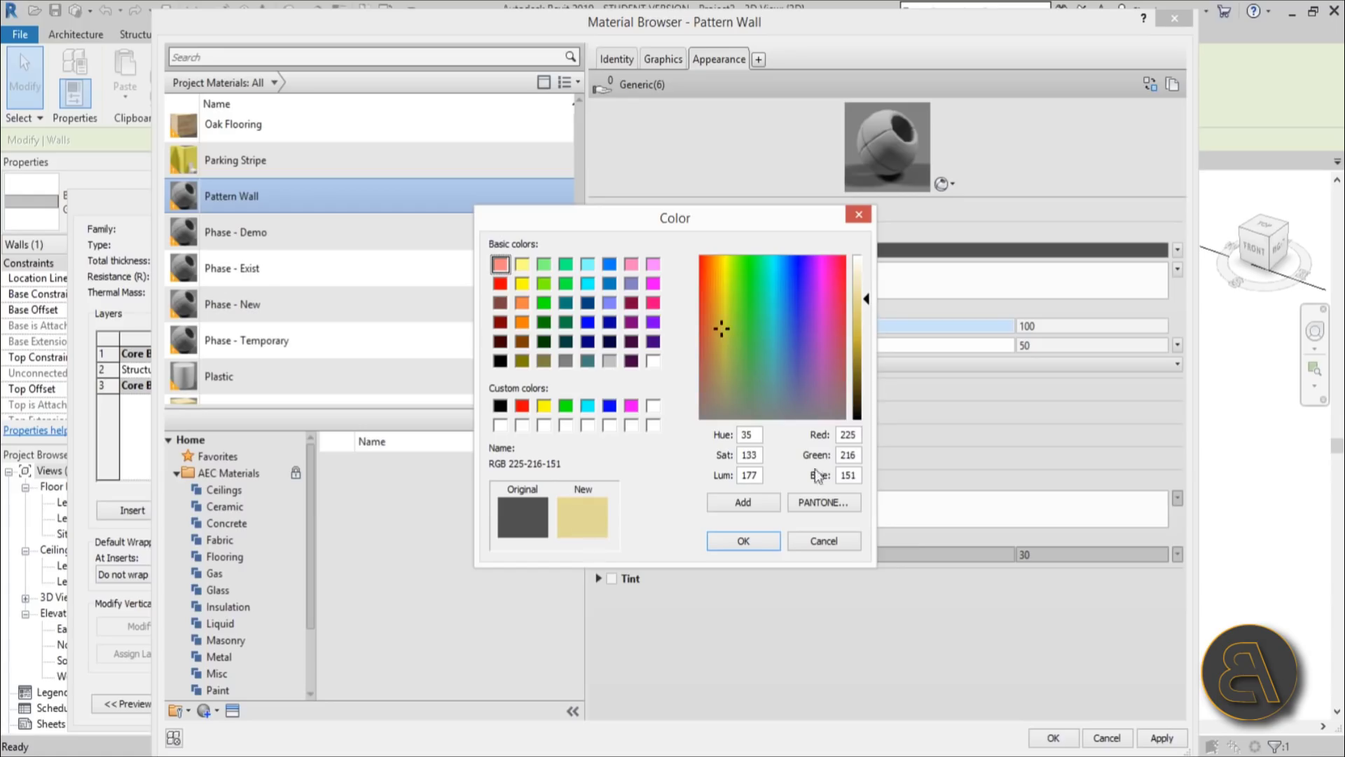
left_click(762, 543)
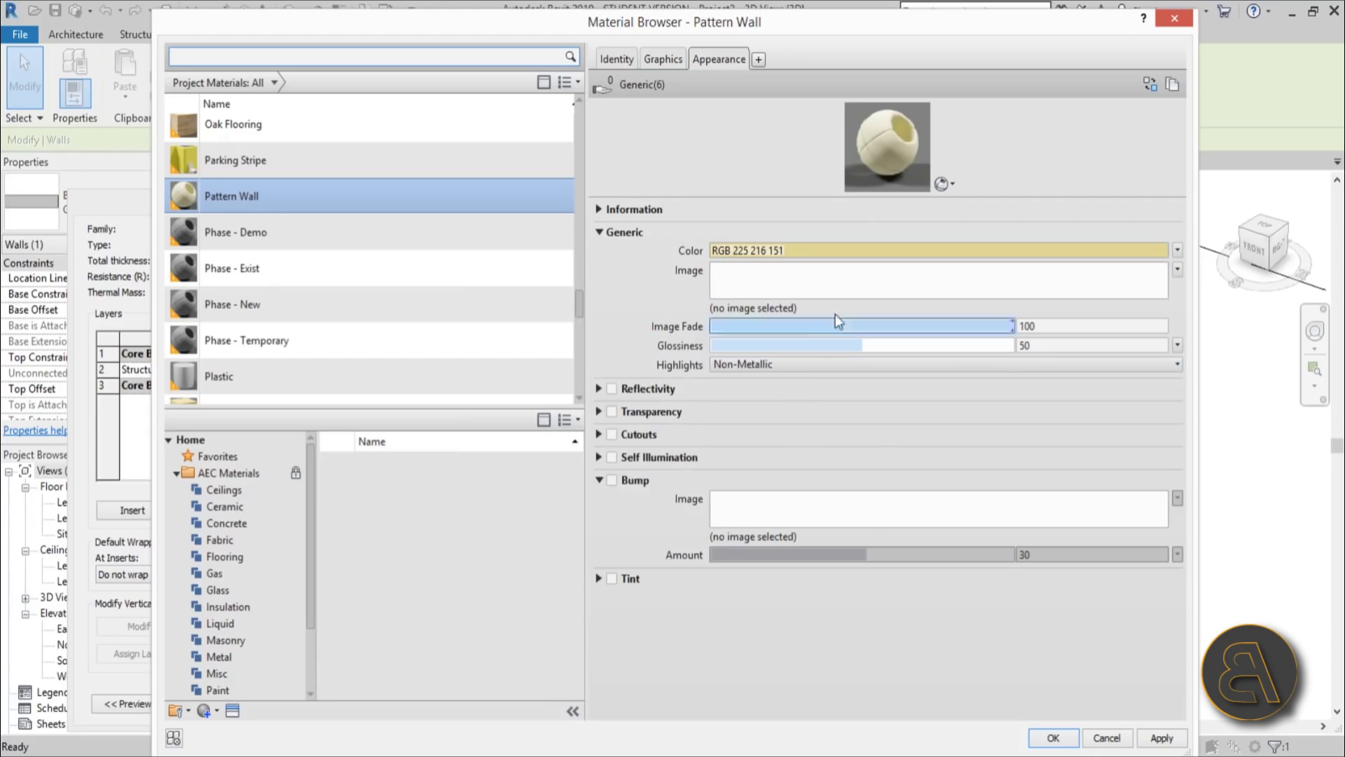
Enable the Bump property of the Pattern Wall appearance and dismiss the image selection without choosing a file.
left_click(600, 480)
left_click(599, 480)
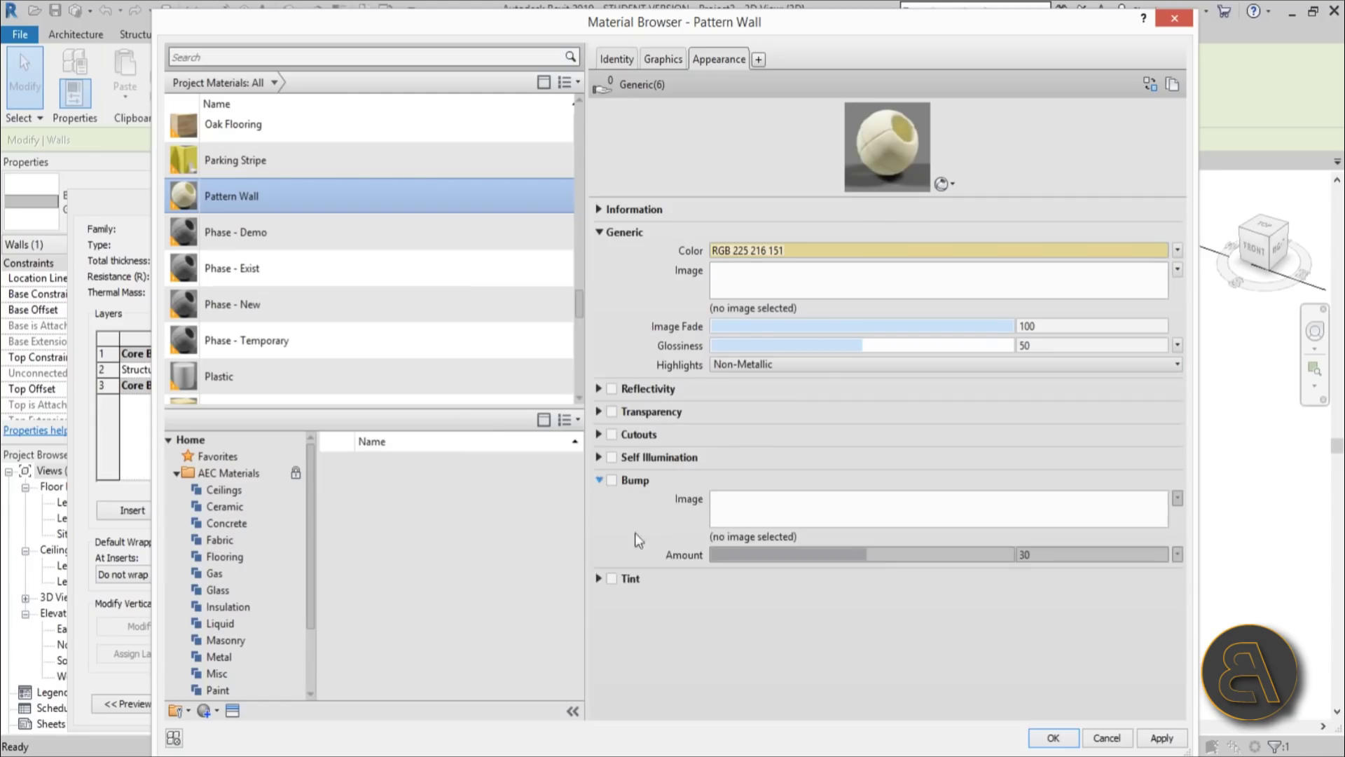
left_click(614, 480)
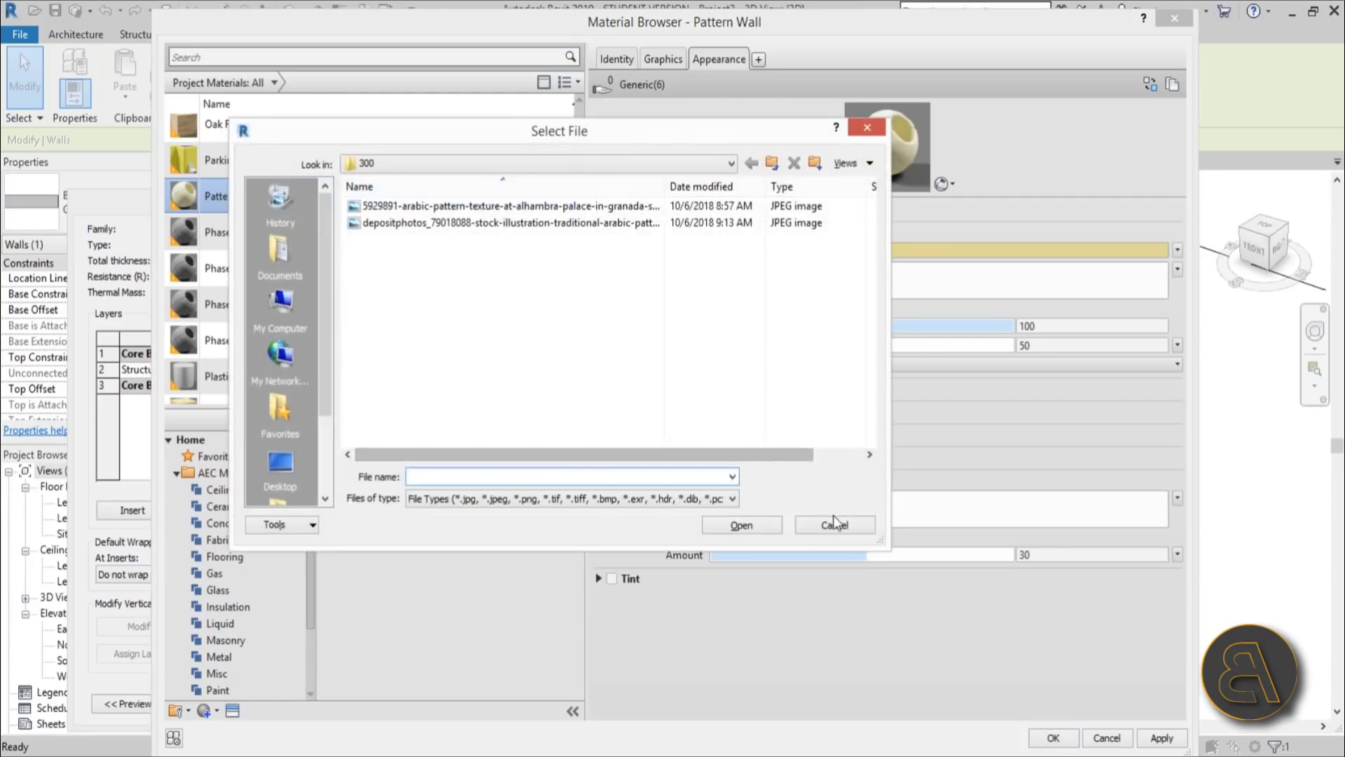
left_click(834, 520)
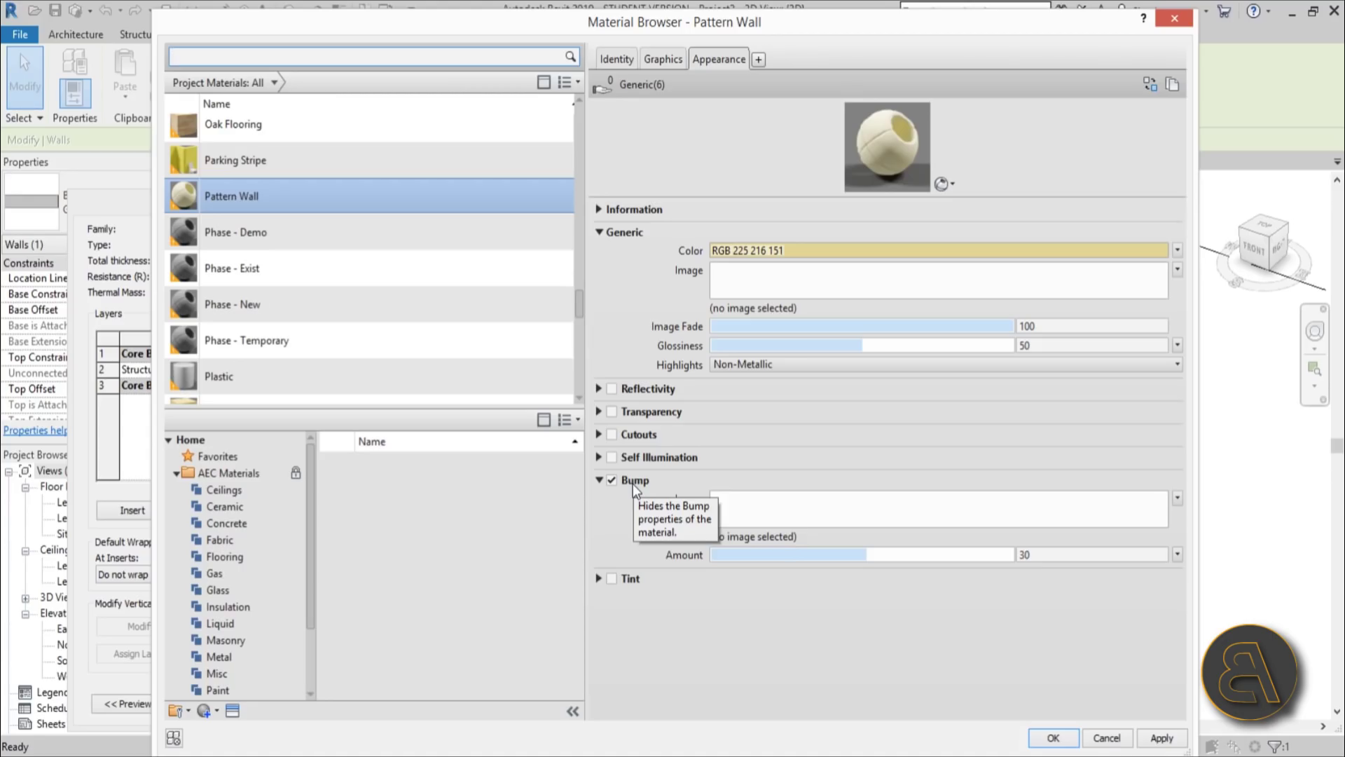
Assign 5929891-arabic-pattern-texture-at-alhambra-palace-in-granada-spain1.jpg from the Desktop as the bump image.
left_click(759, 537)
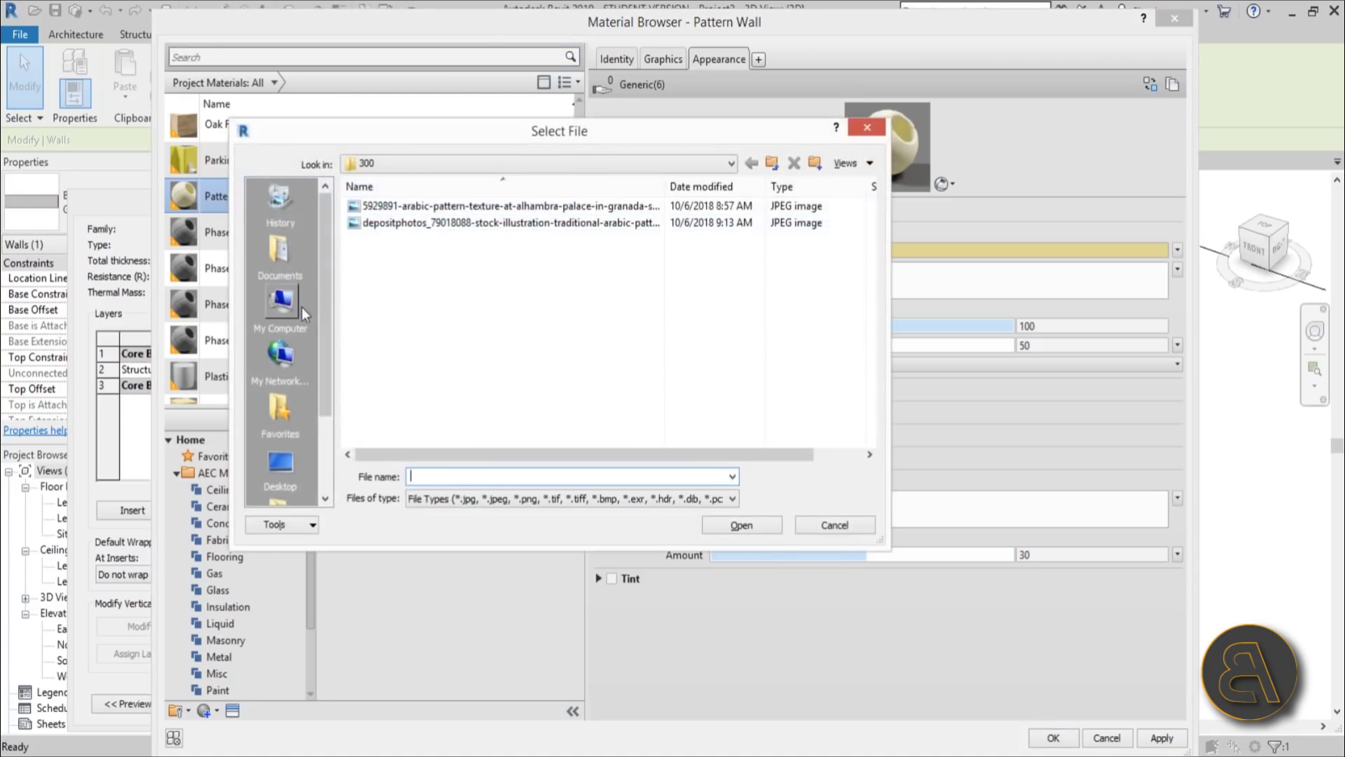
left_click(302, 306)
left_click(281, 464)
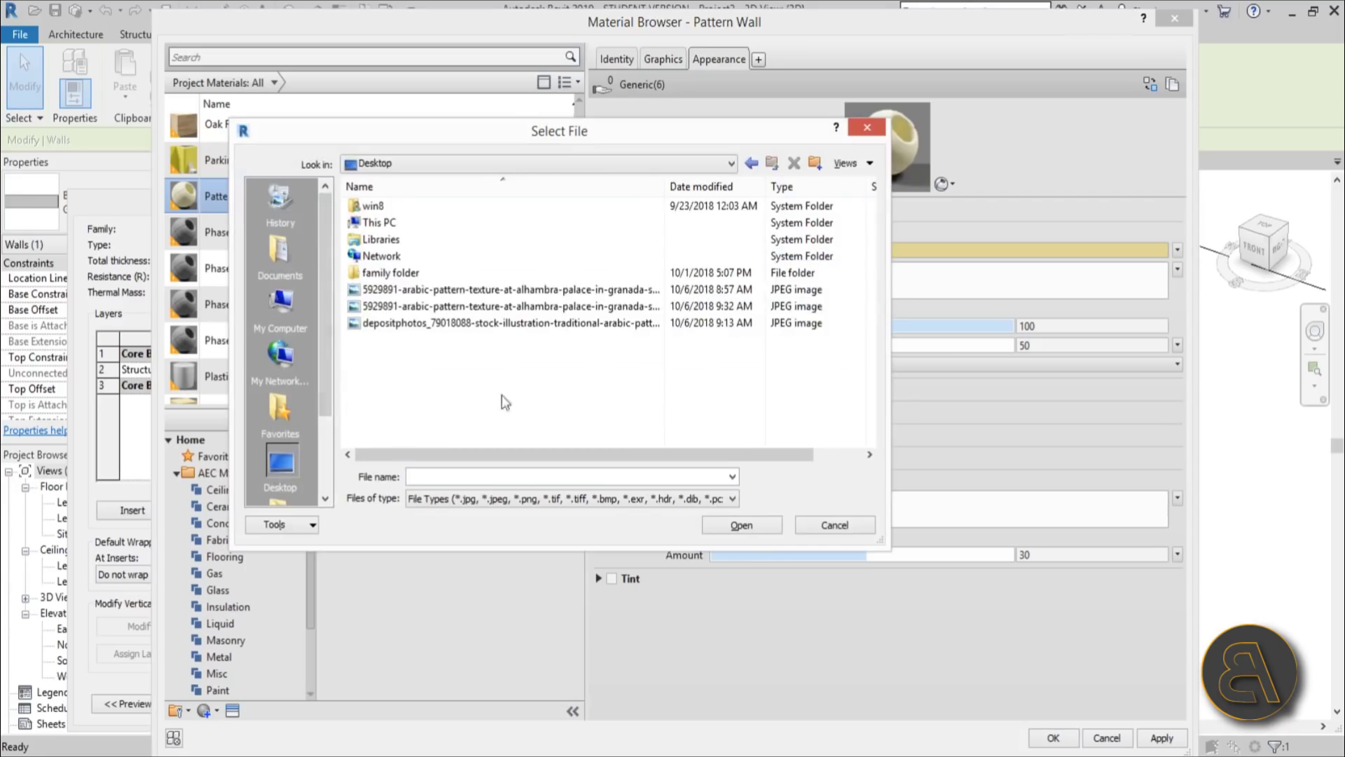
left_click(525, 306)
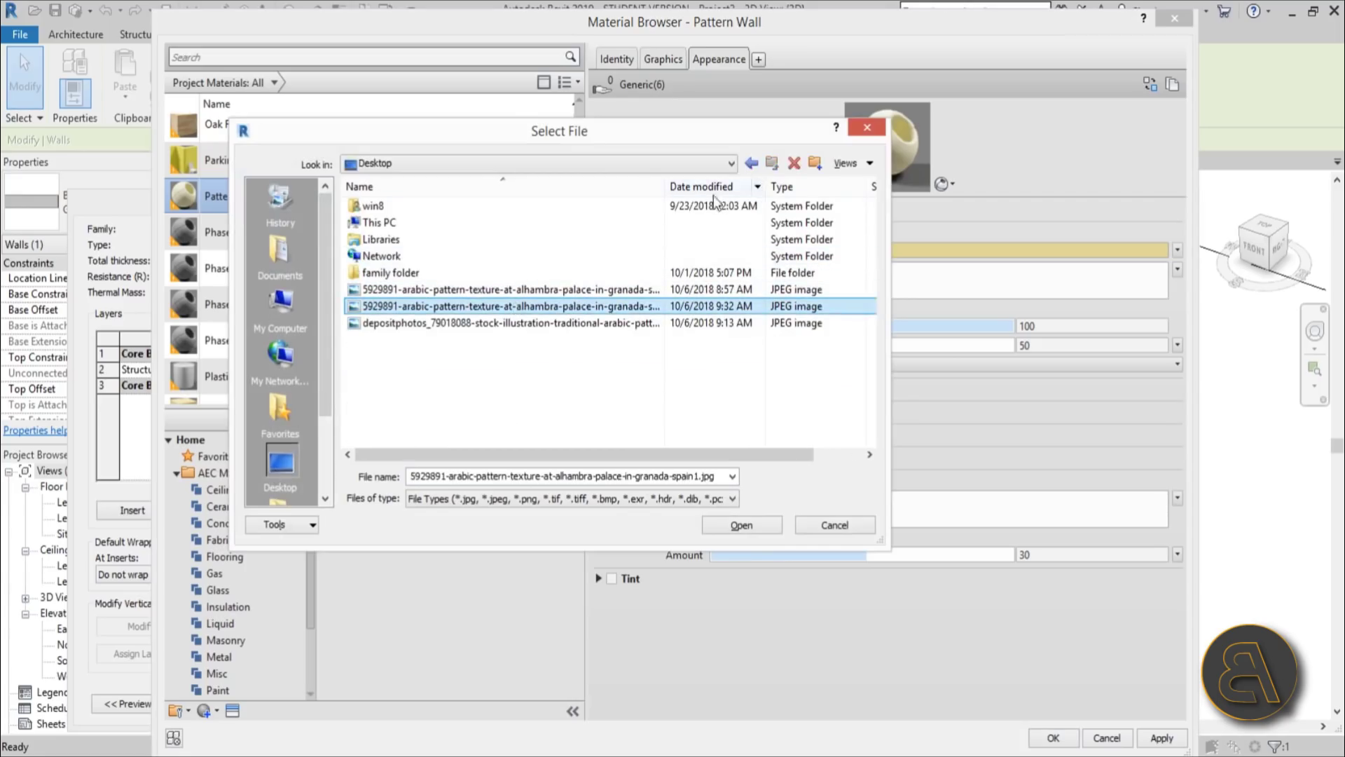
left_click_drag(664, 186, 760, 186)
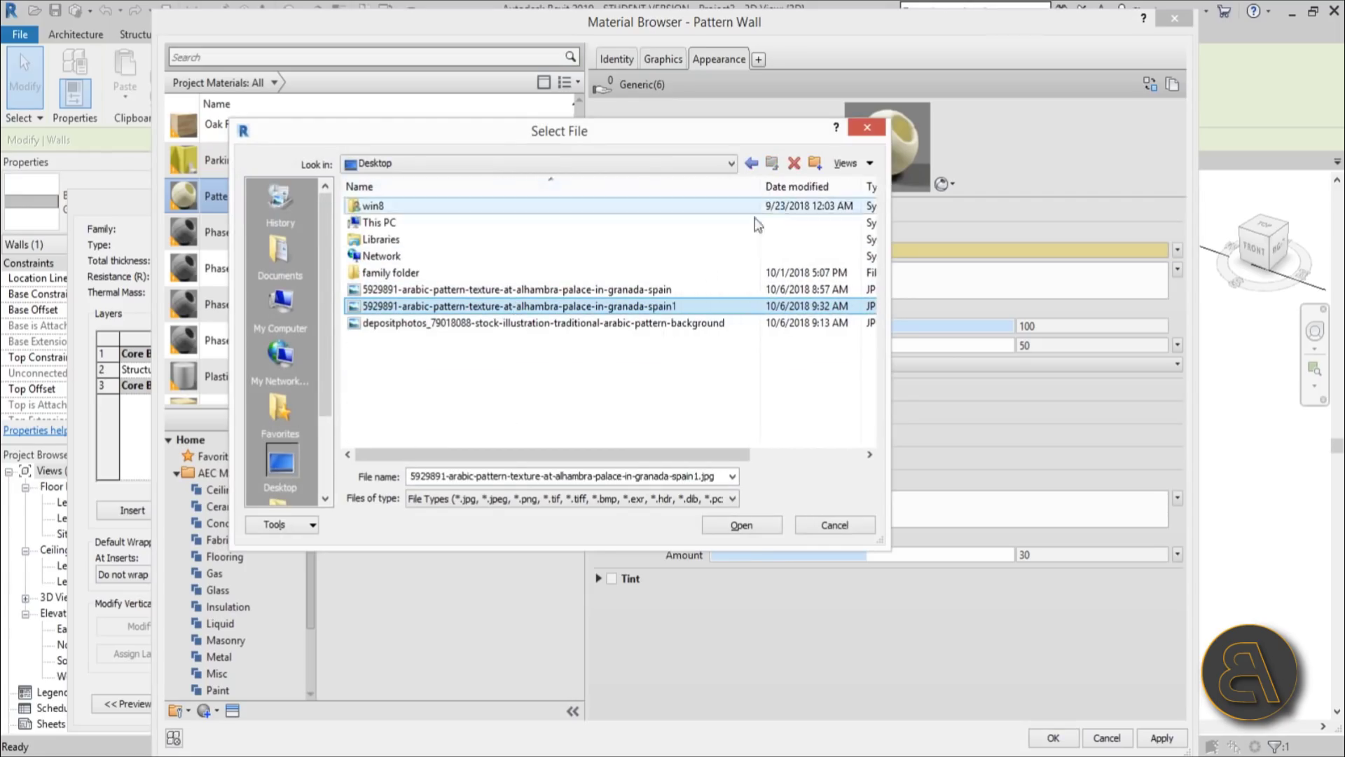
double_click(675, 308)
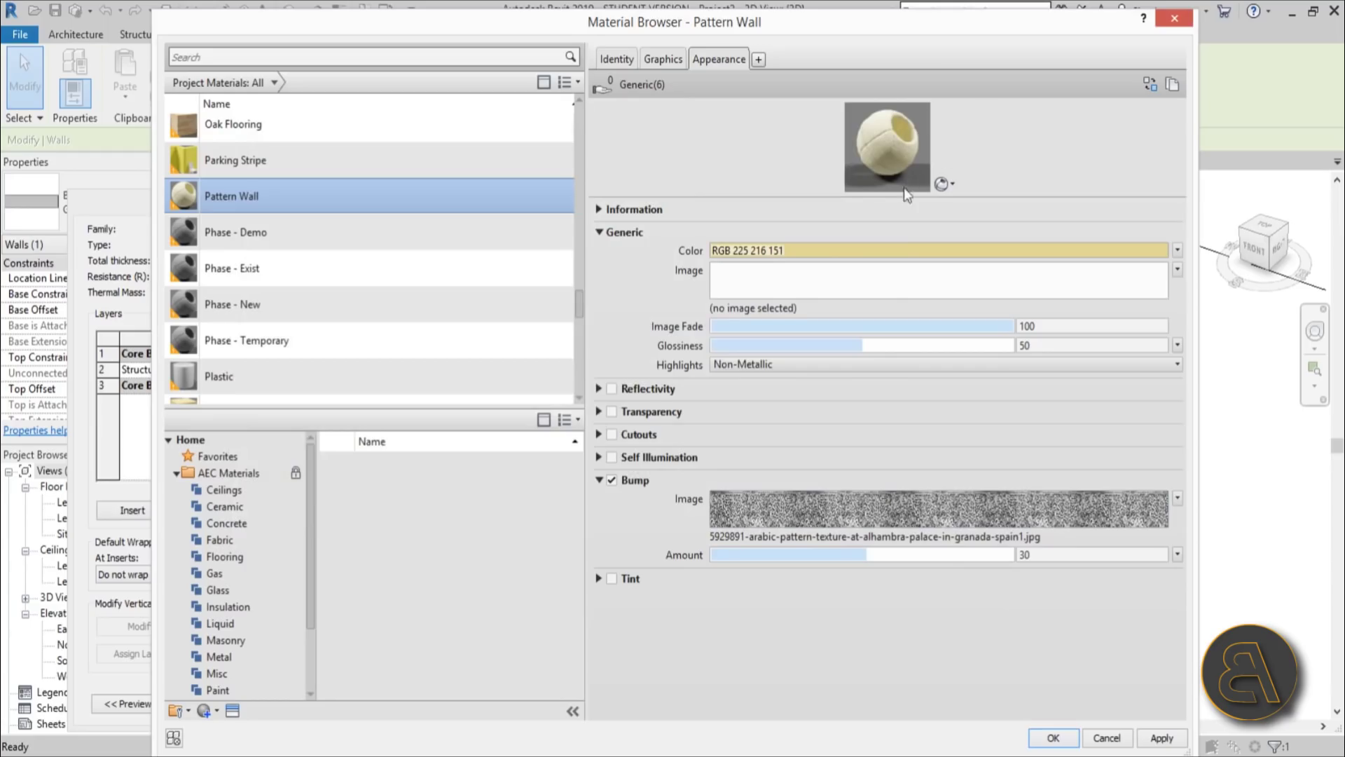
Enlarge the material preview to examine the bump effect and look at the bump image's texture options.
left_click_drag(903, 188, 904, 468)
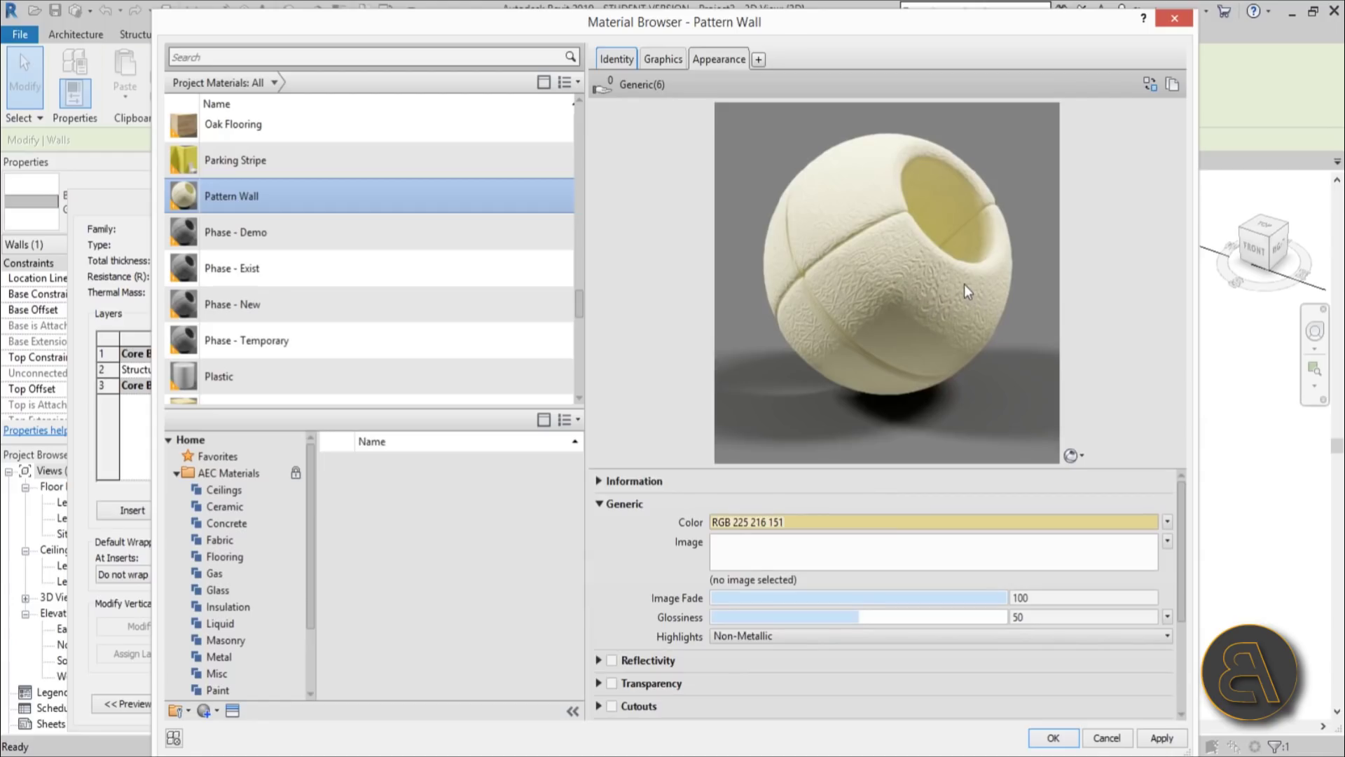
scroll(1150, 540, "down", 3)
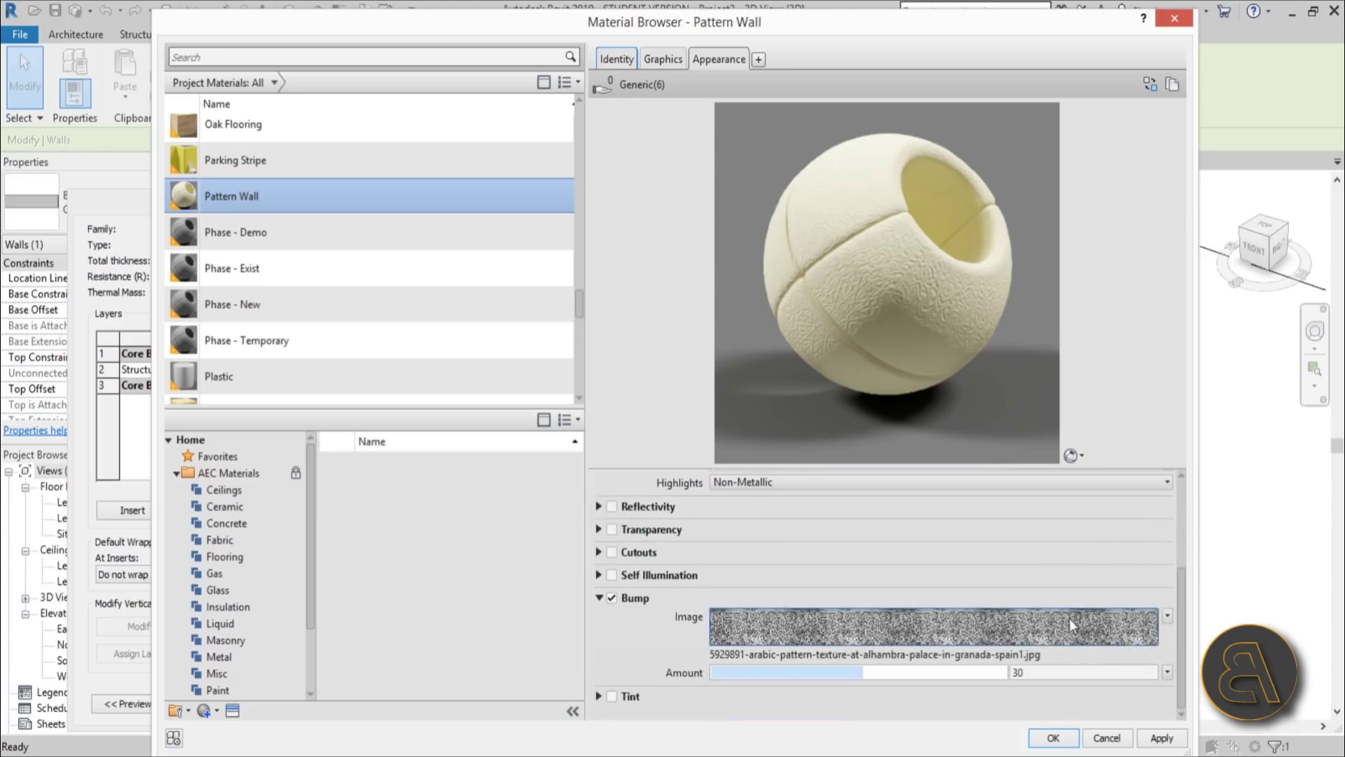
left_click(1167, 616)
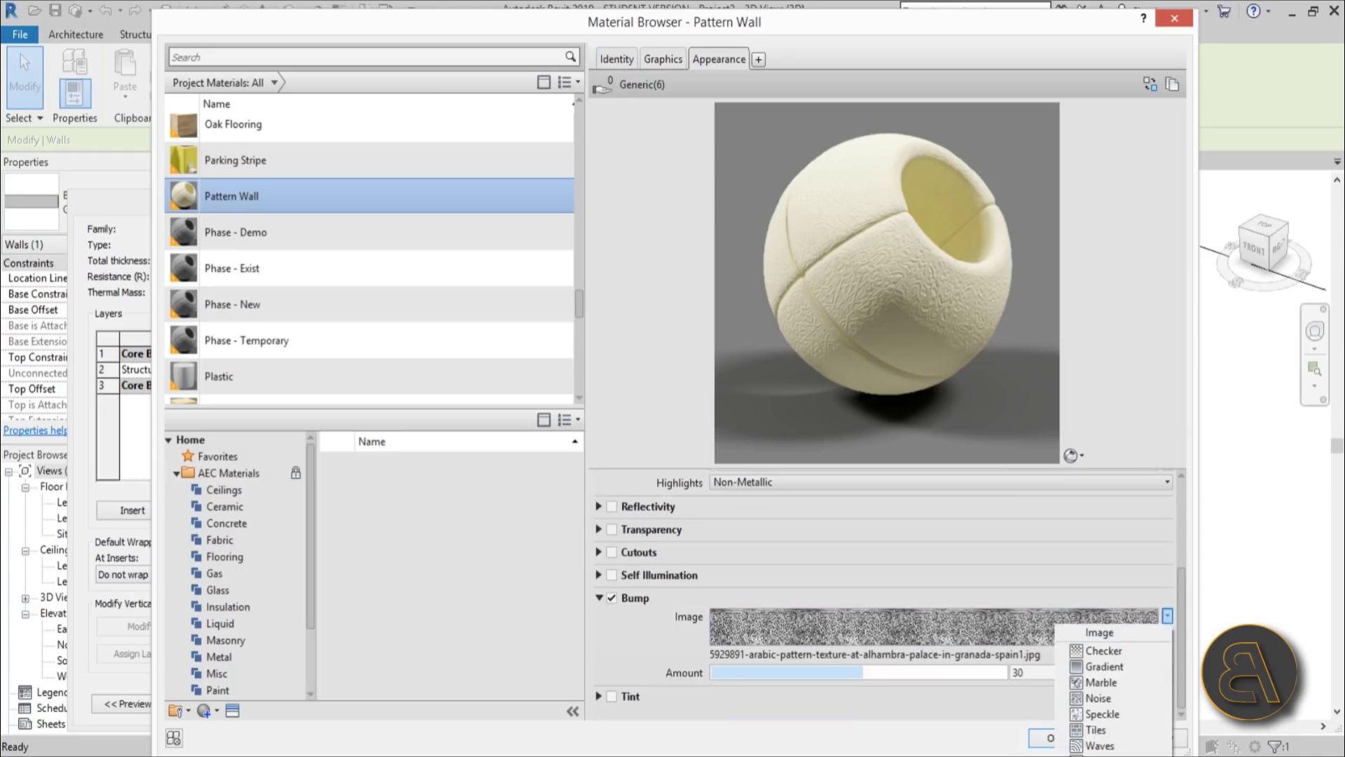
left_click(1042, 28)
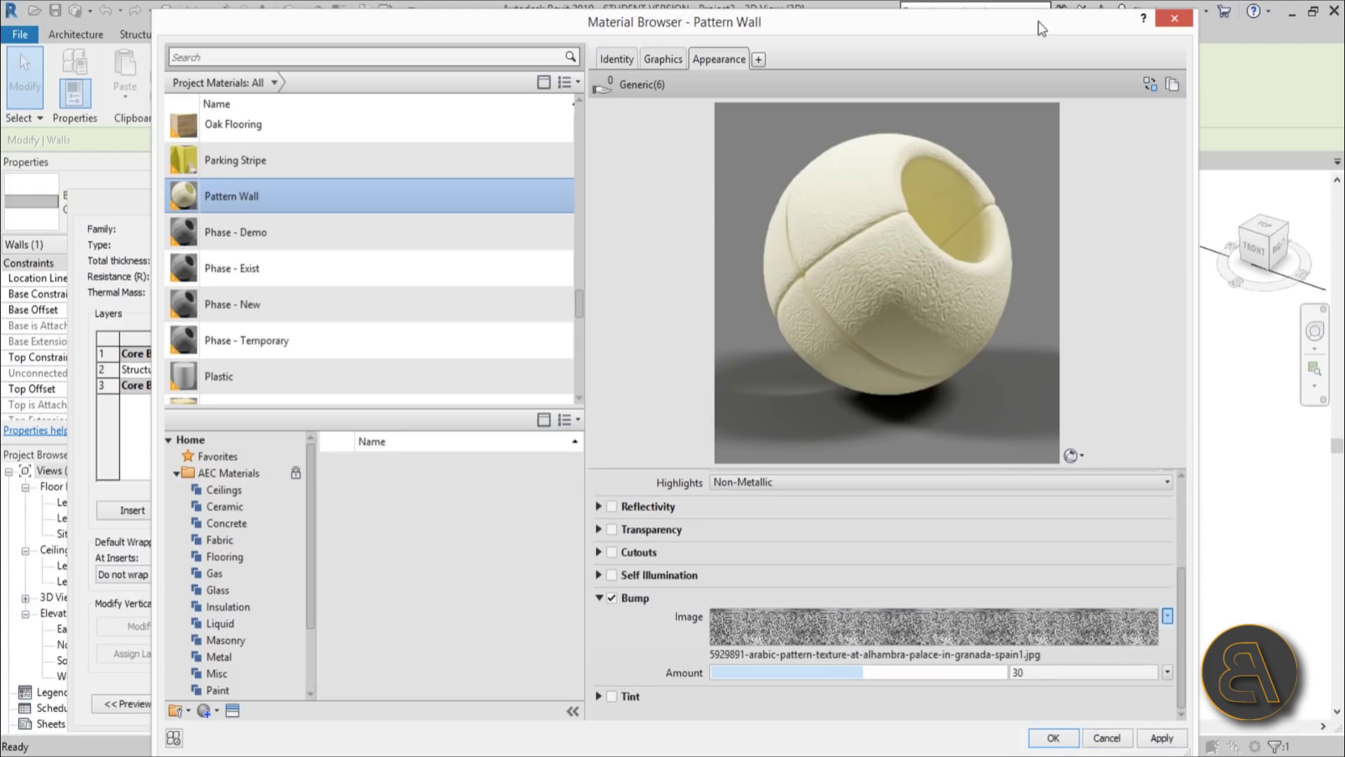
Shrink and reposition the Material Browser, reduce its preview, and open the bump image in the Texture Editor.
left_click_drag(1198, 6, 993, 202)
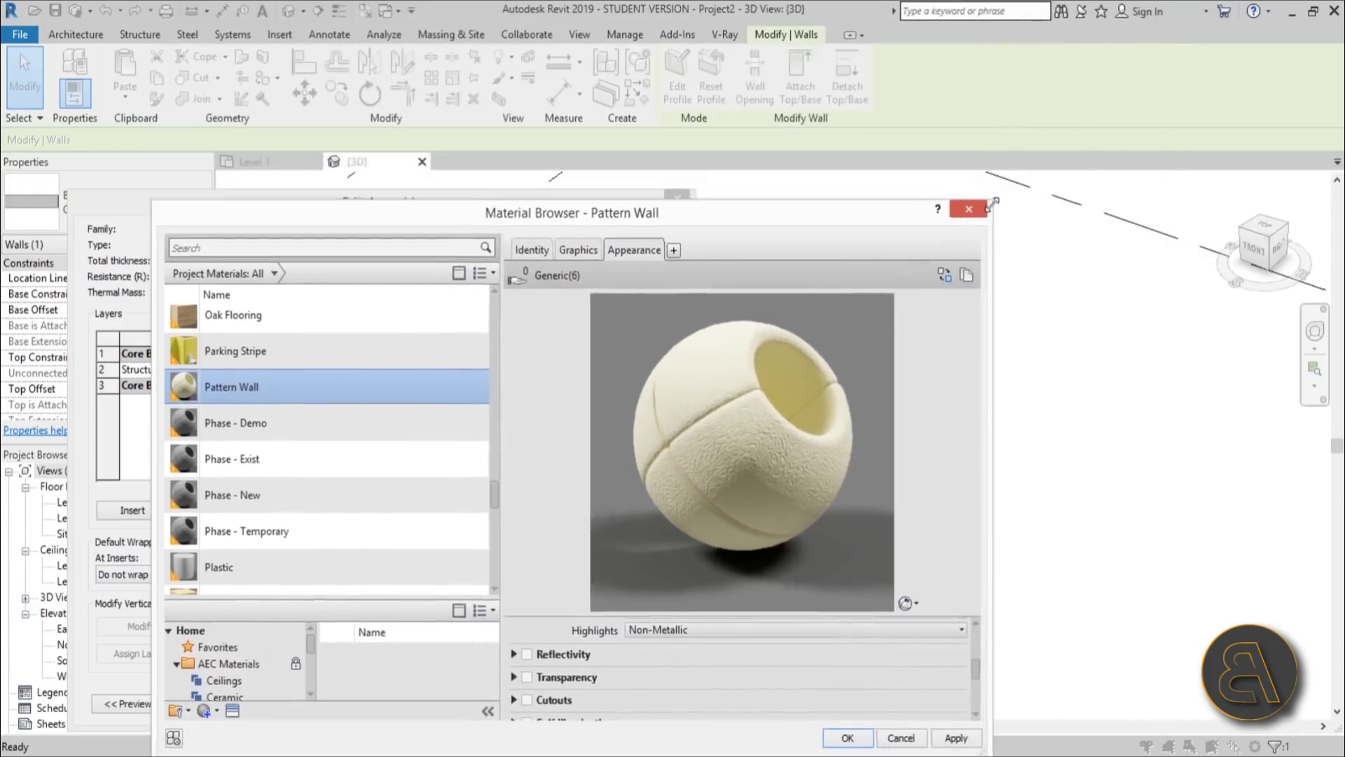
left_click_drag(903, 212, 935, 50)
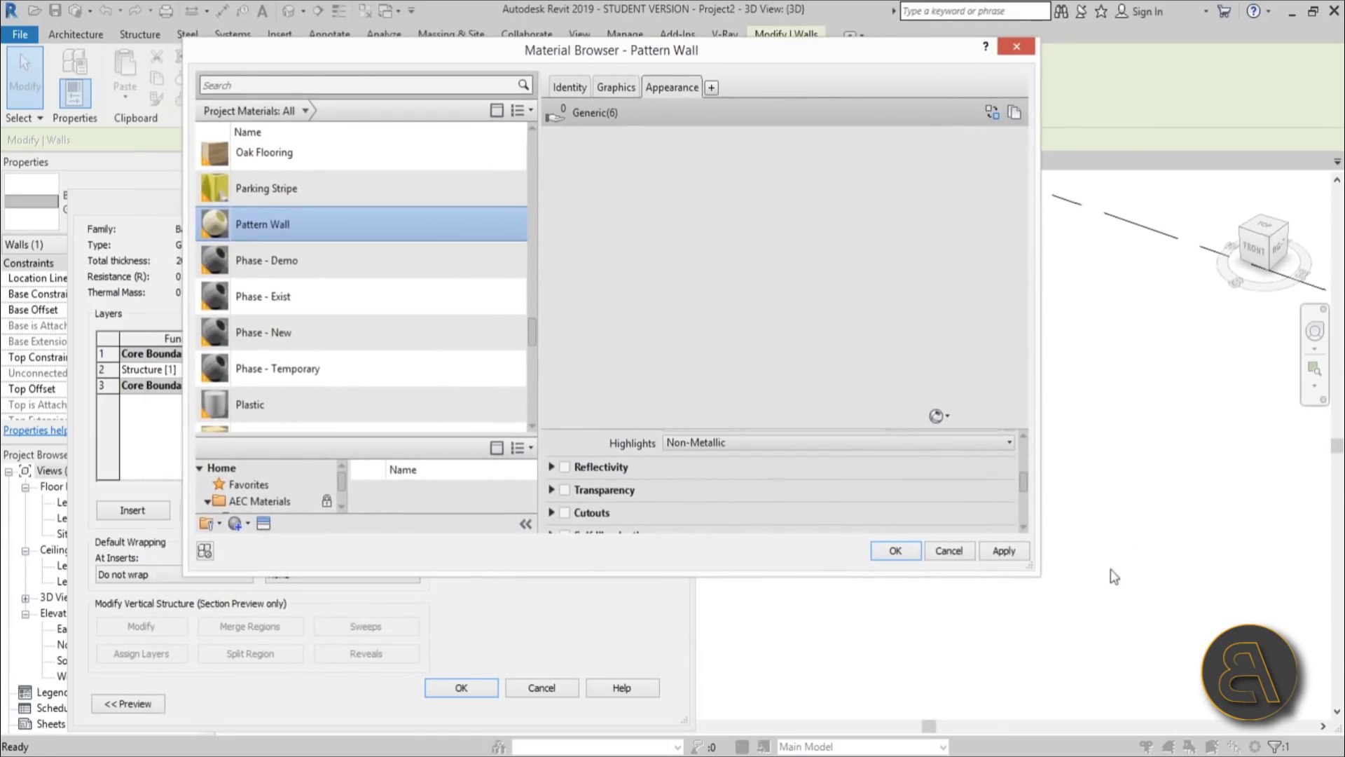
left_click_drag(915, 426, 909, 249)
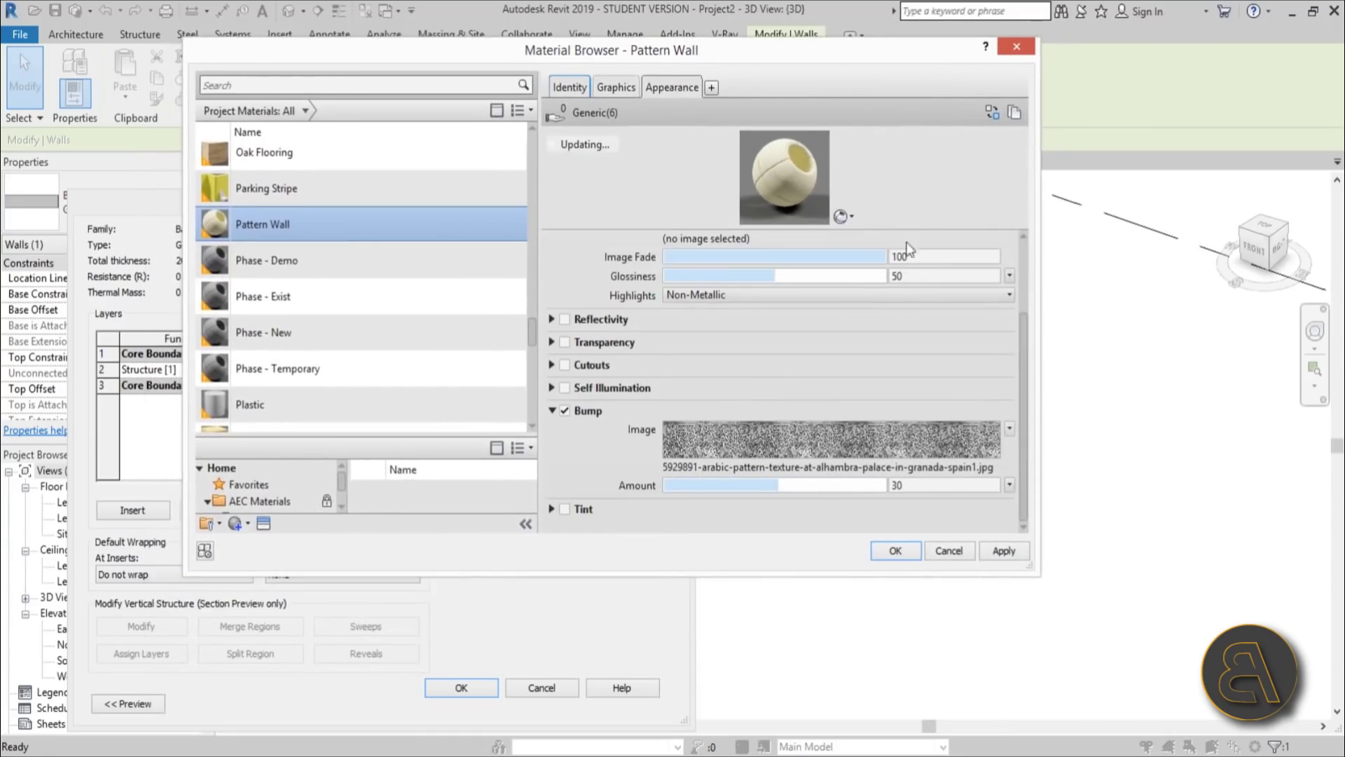
left_click(1009, 428)
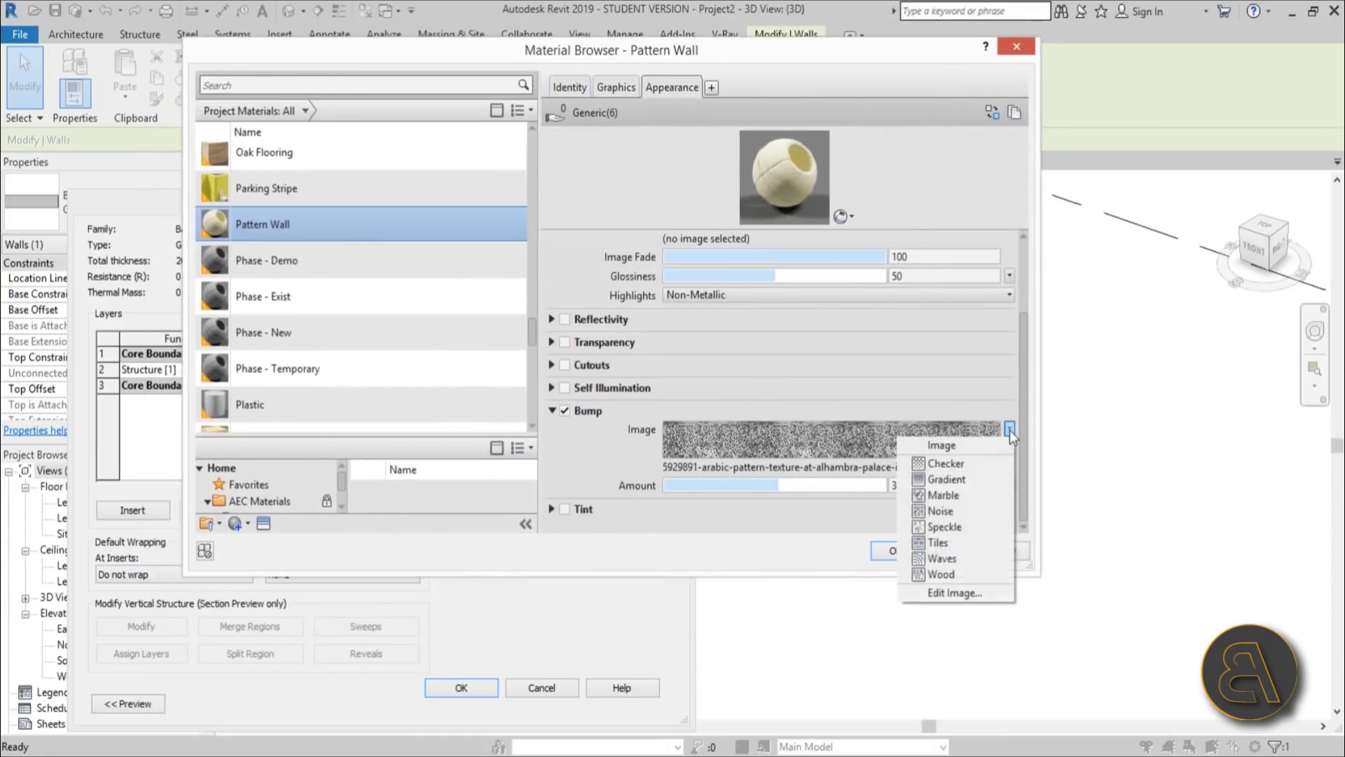
left_click(949, 594)
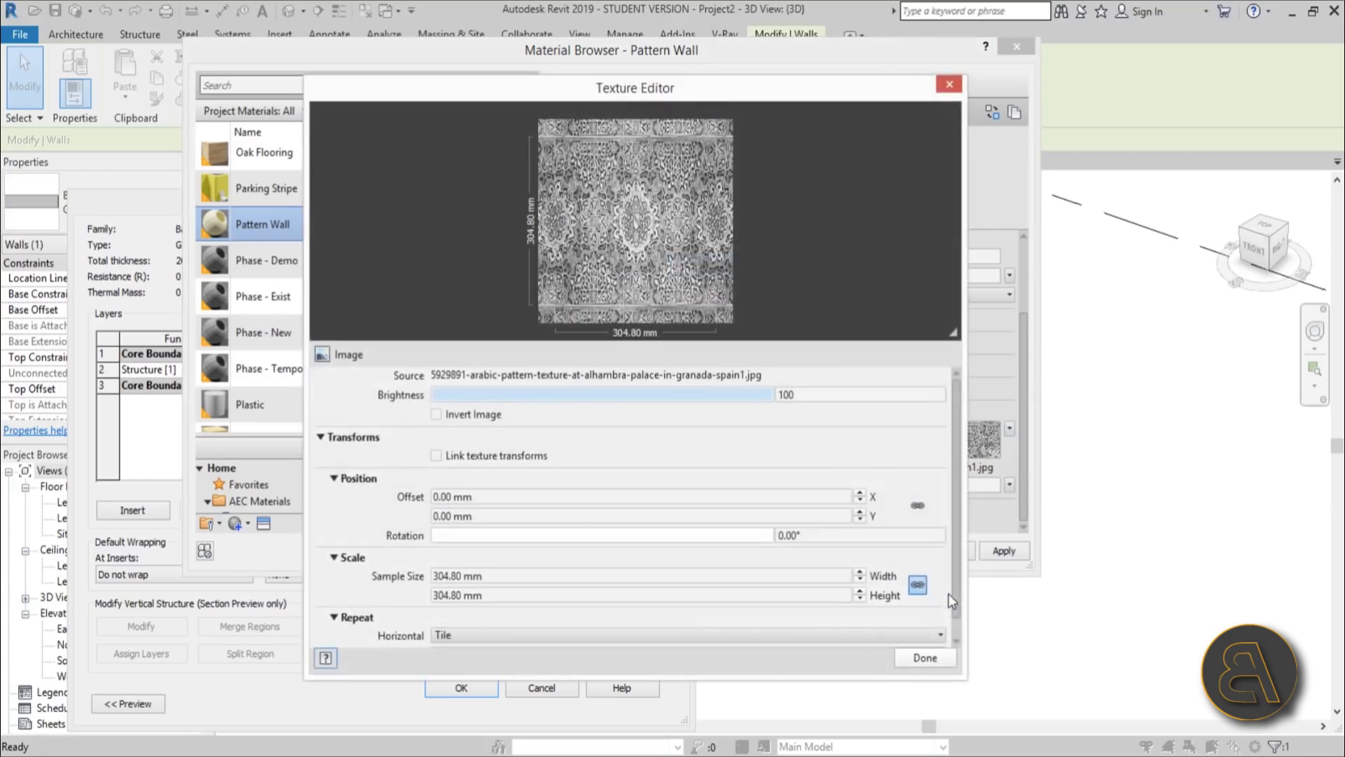
Unlock the aspect ratio of the bump texture and set its sample size to 3004.80 mm wide by 1600.80 mm high.
left_click(451, 574)
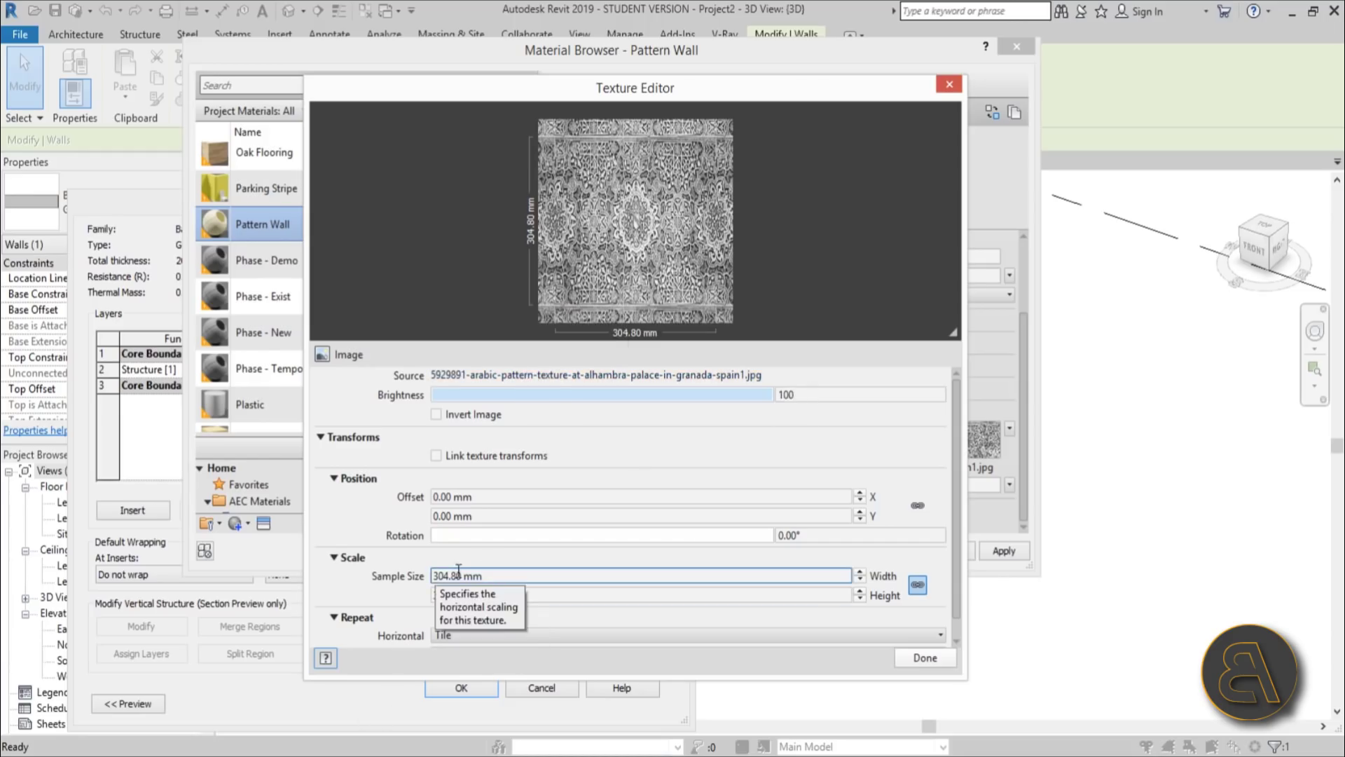
left_click(438, 575)
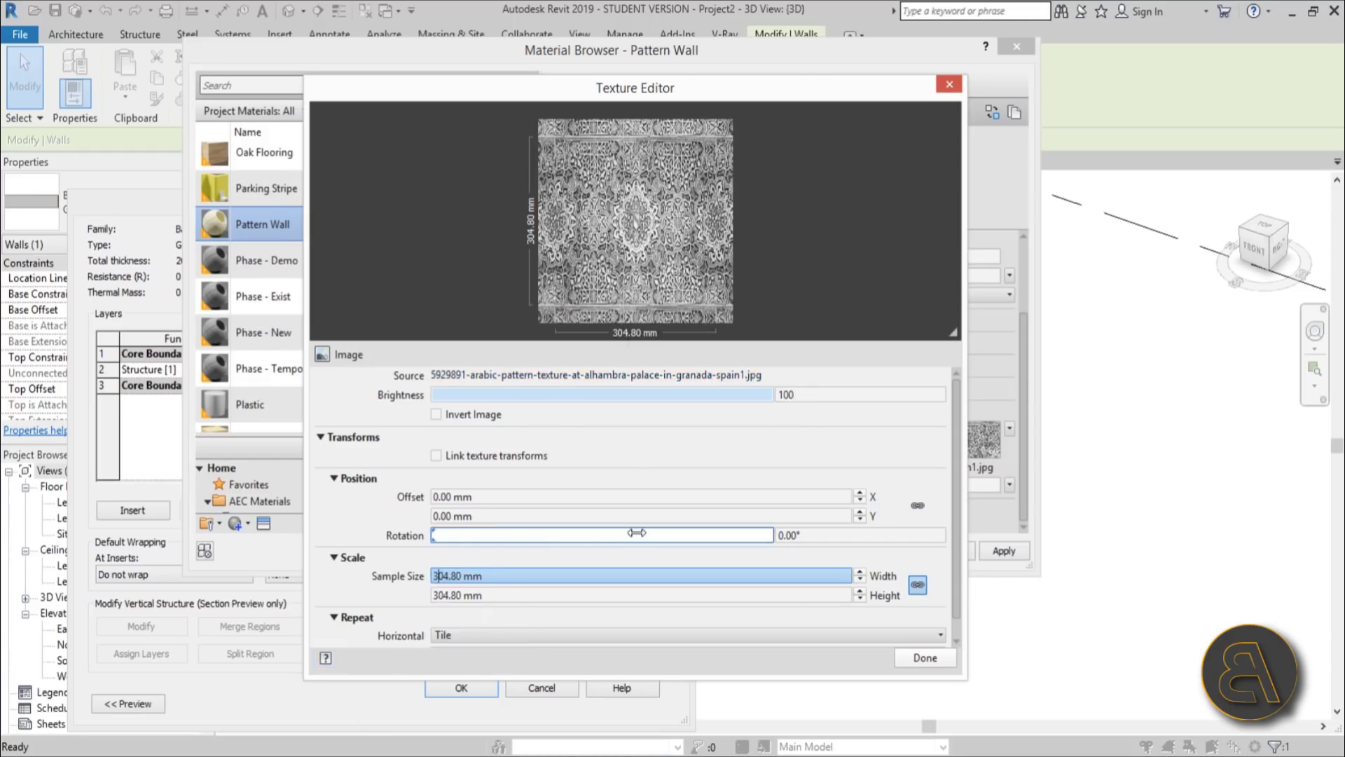
type("0")
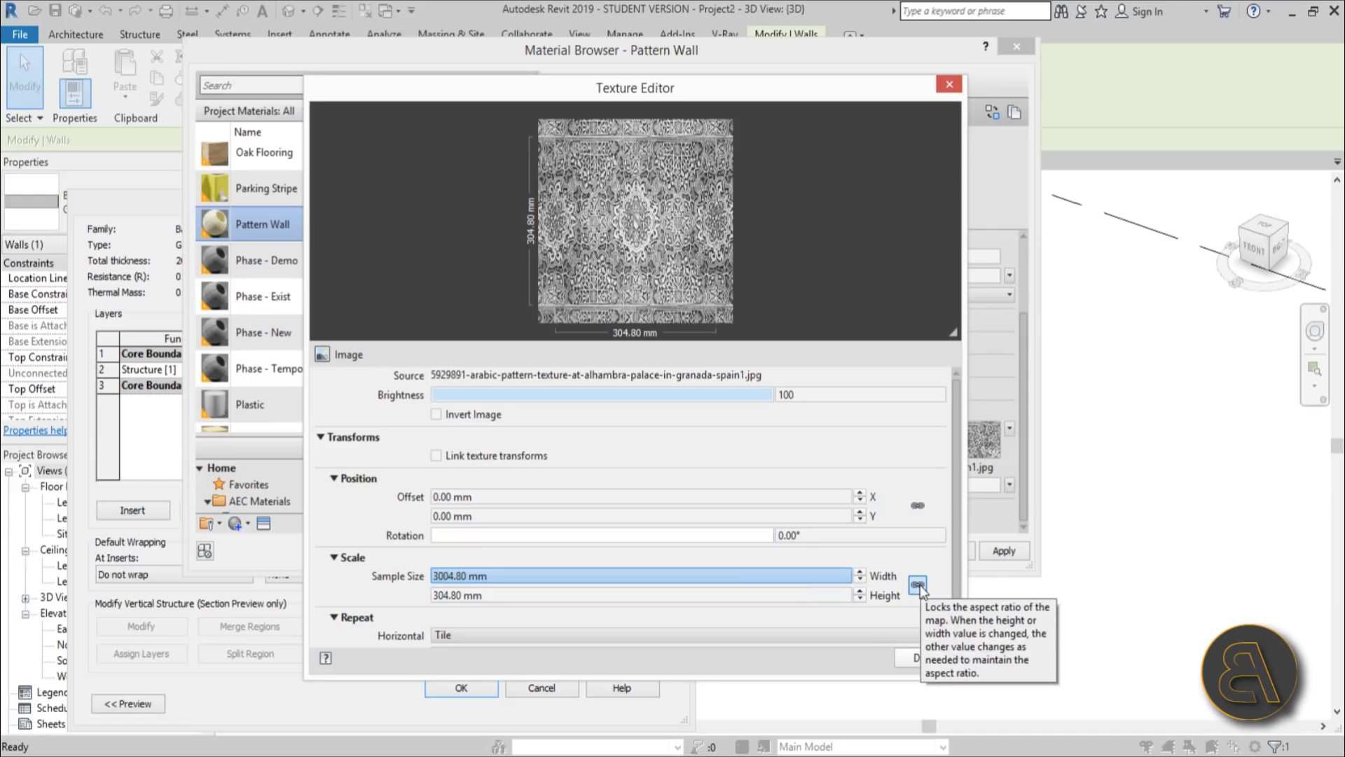
key("Return")
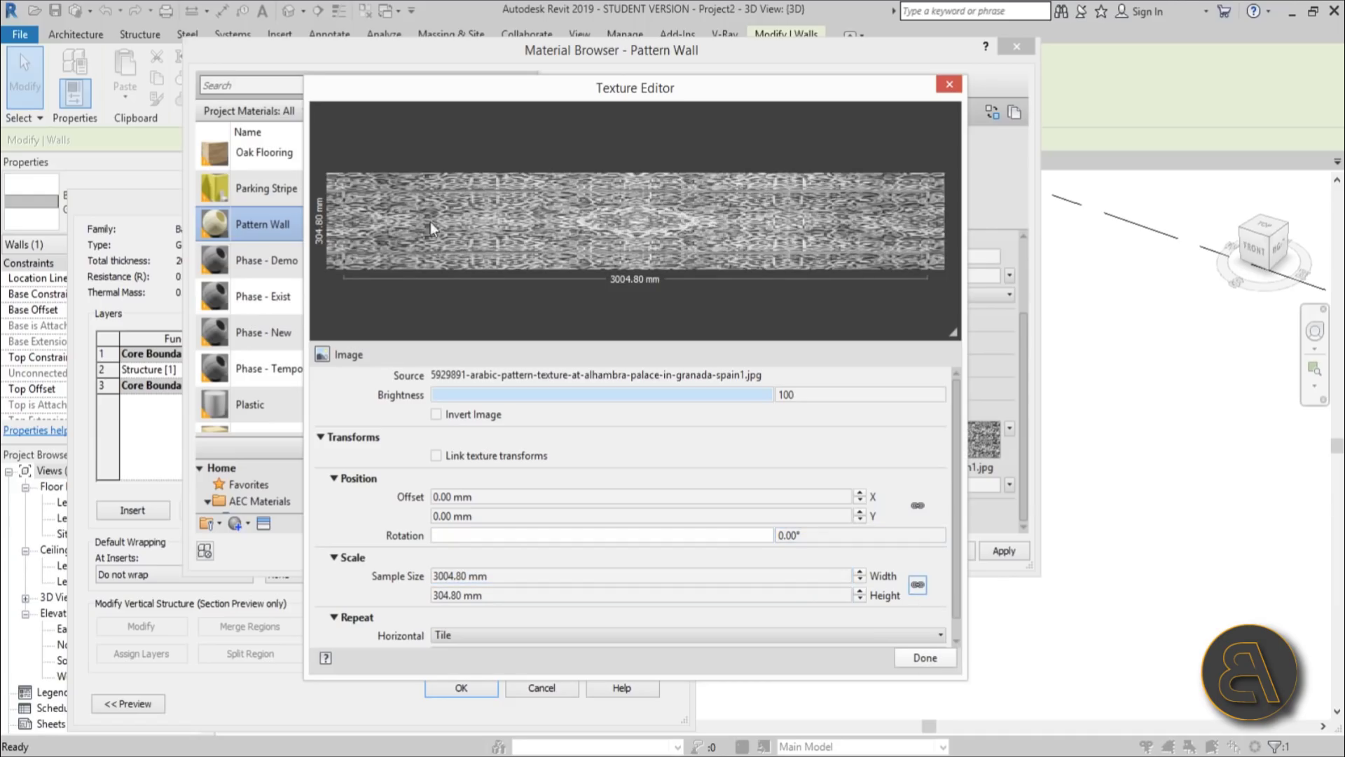
left_click(463, 594)
left_click_drag(433, 595, 452, 595)
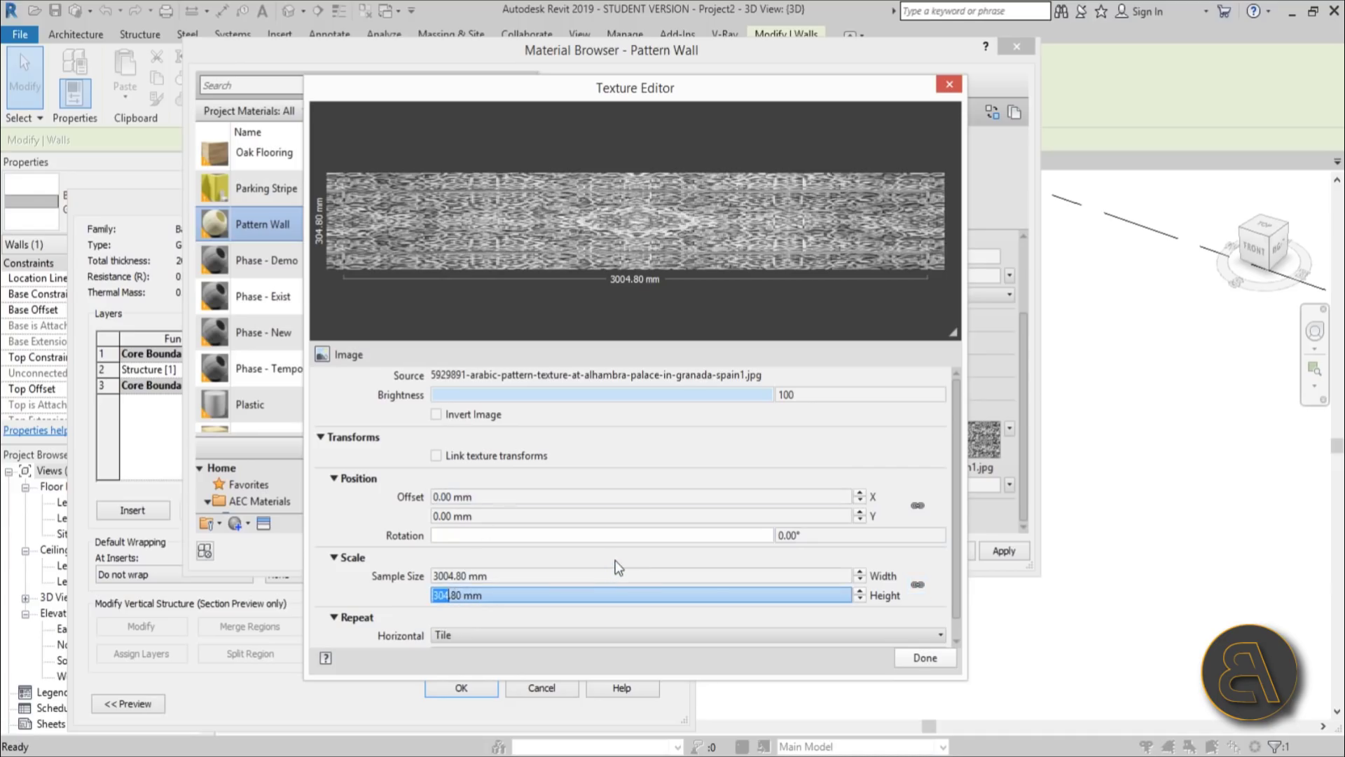
type("1600")
left_click(797, 573)
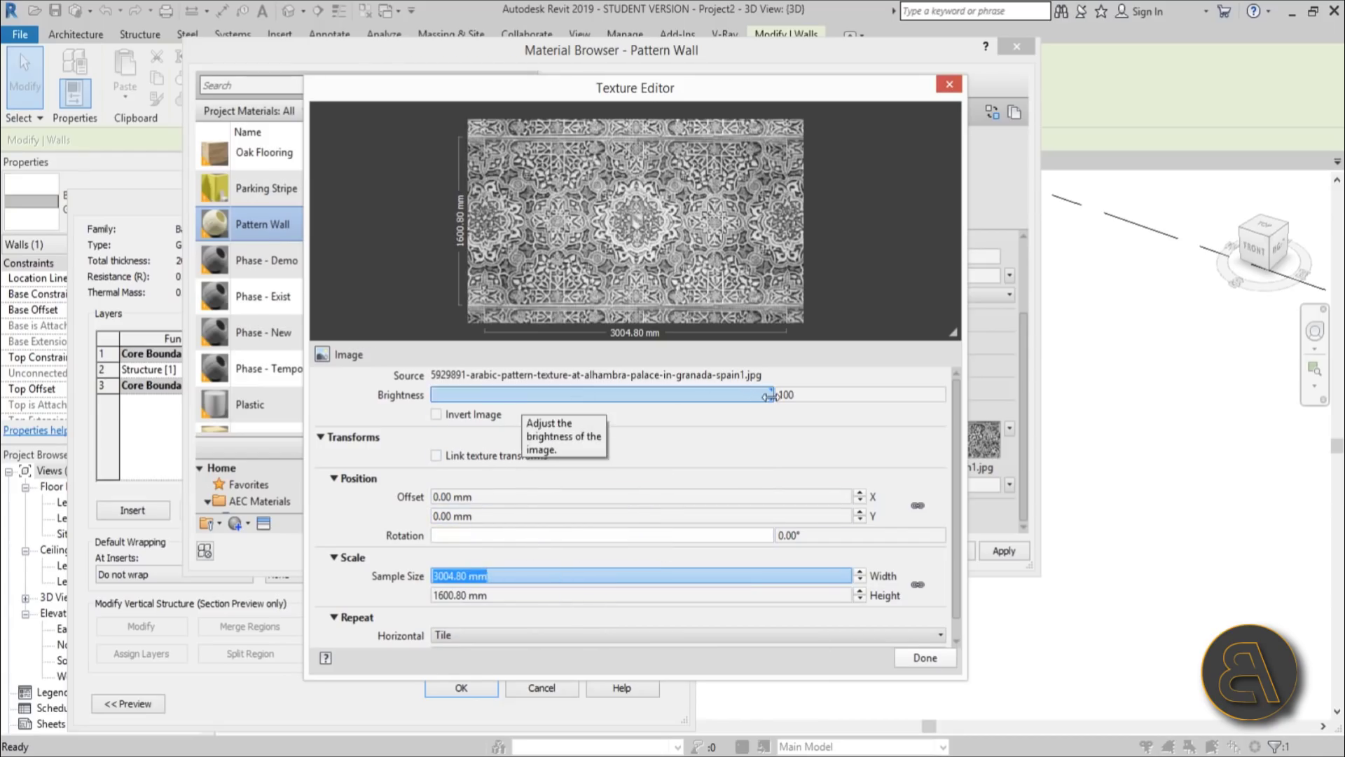
Try adjusting the bump image's brightness and inverting the image, and turn the inversion back off.
left_click_drag(767, 395, 823, 398)
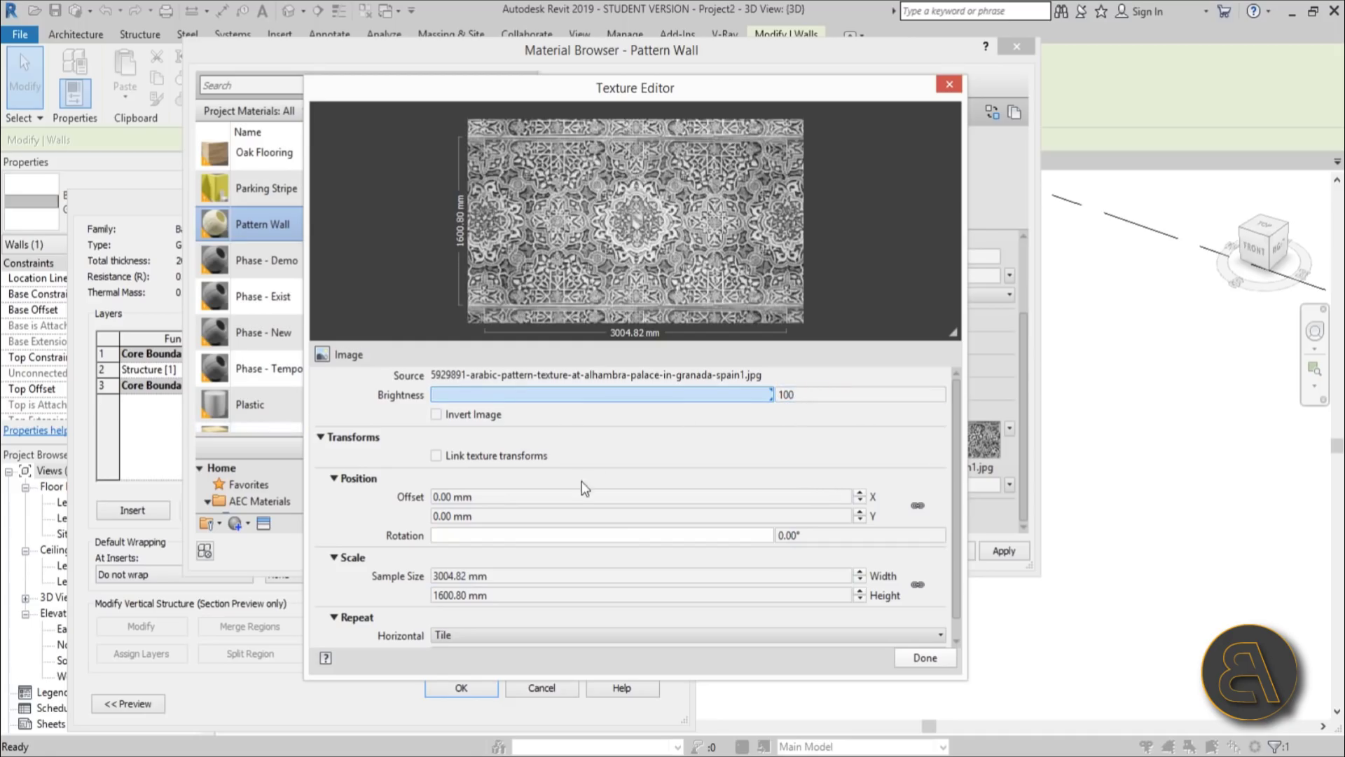
left_click(436, 414)
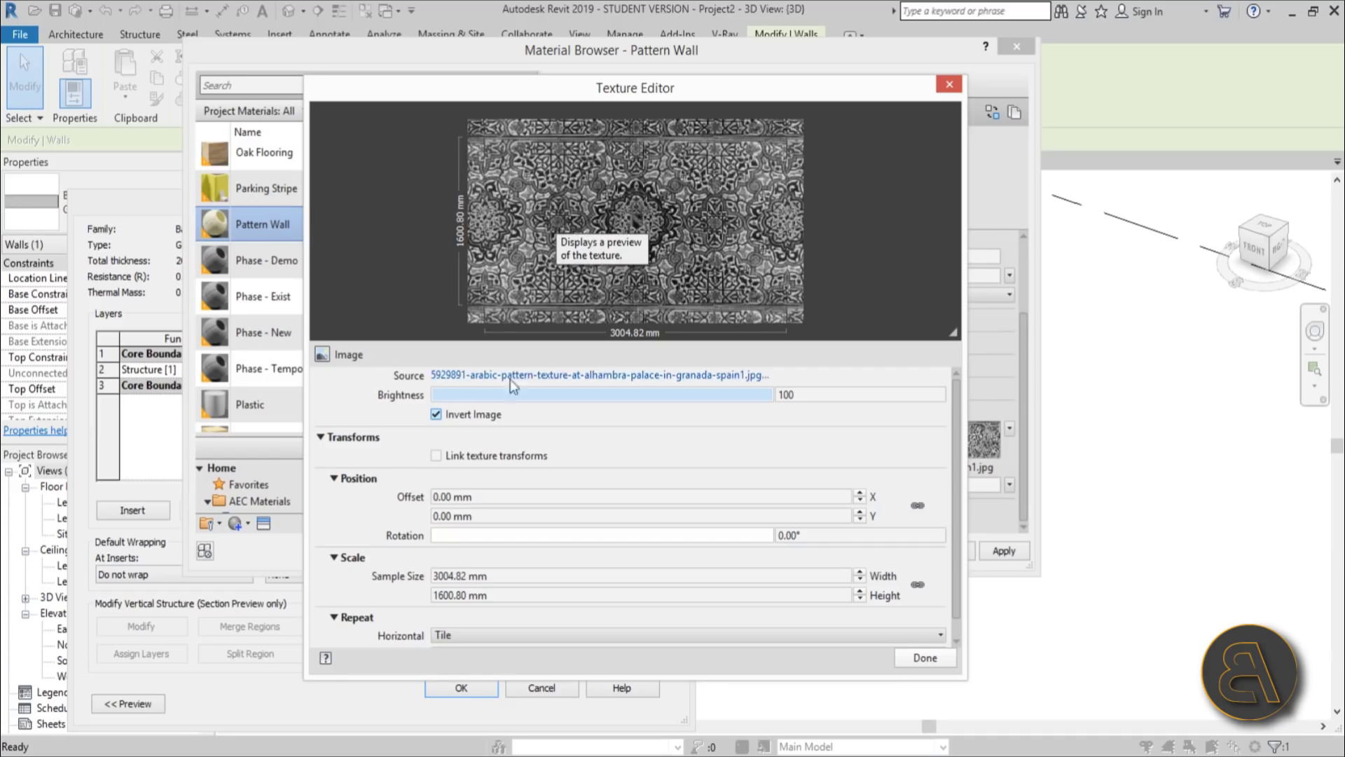
left_click(449, 415)
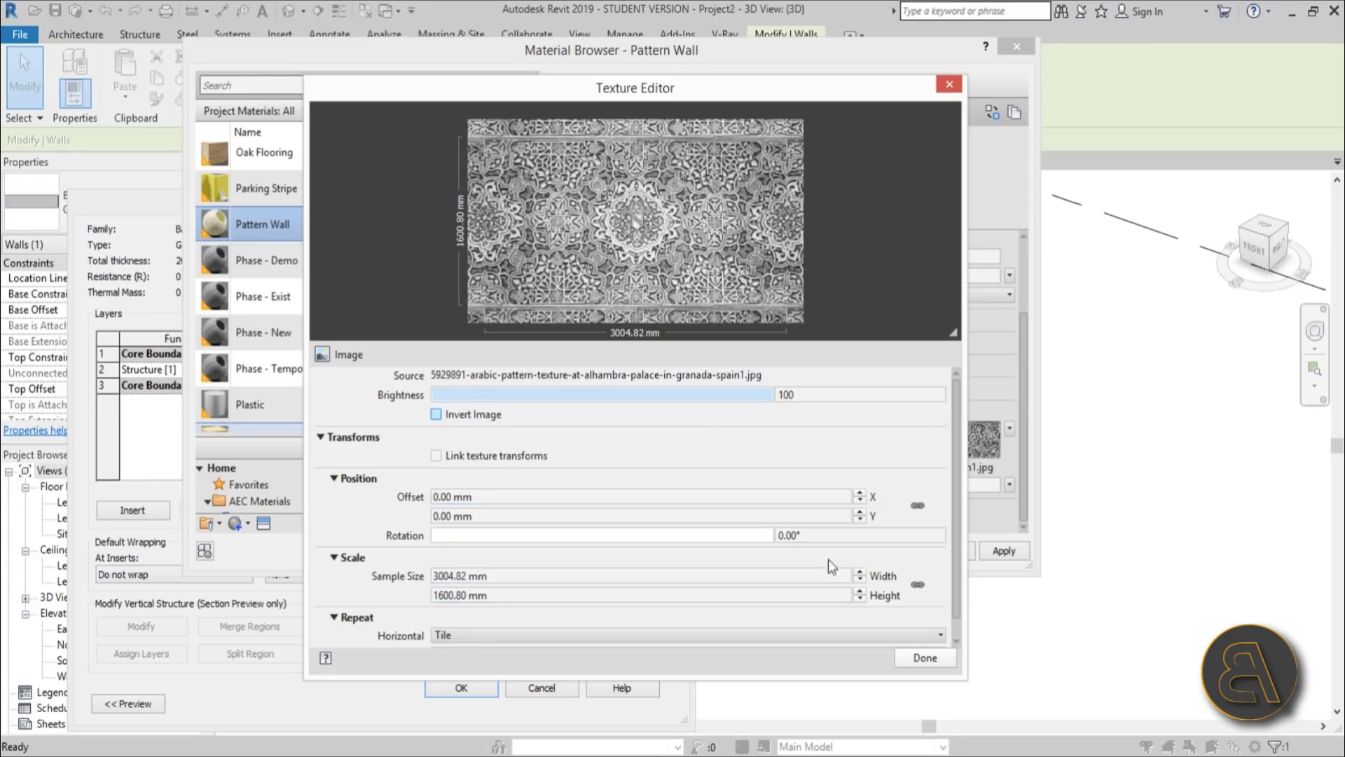
Rotate the bump texture by 90 degrees.
left_click(825, 537)
type("90")
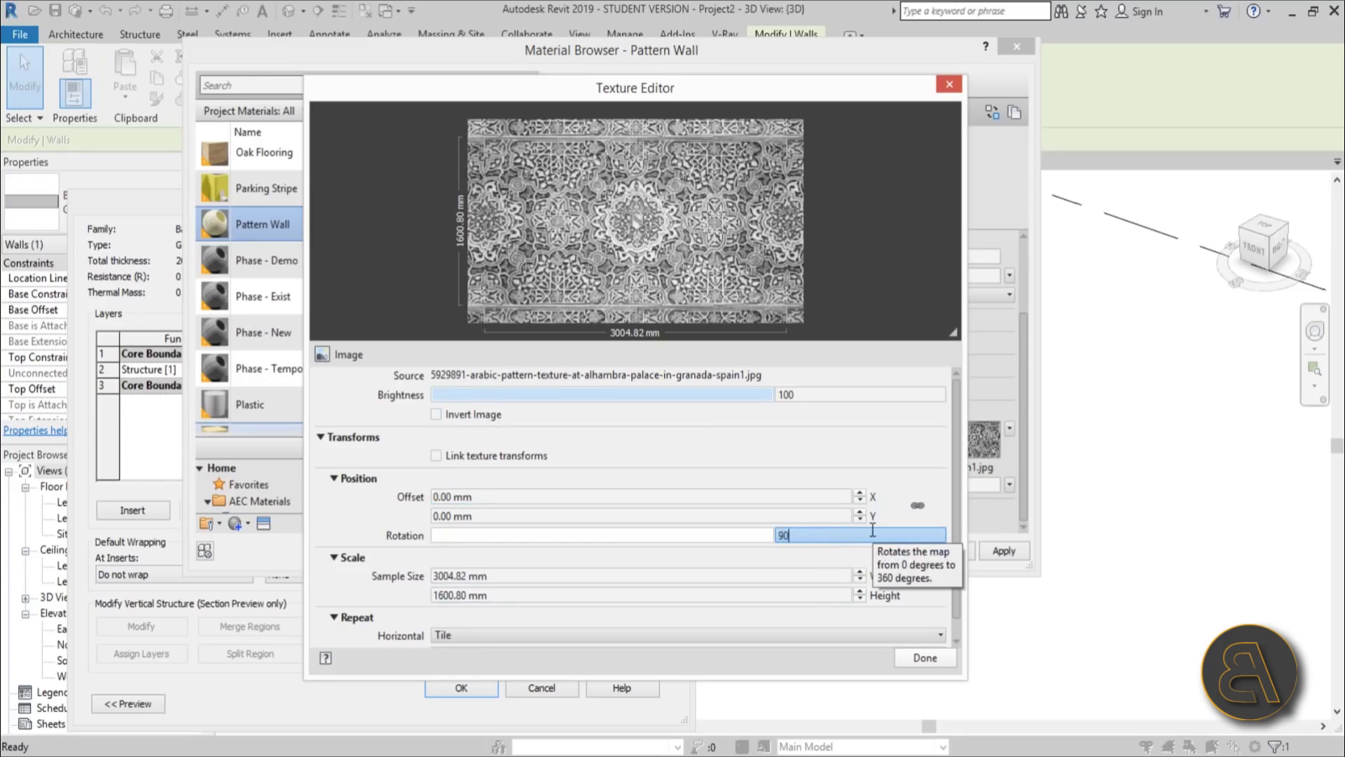
key("Return")
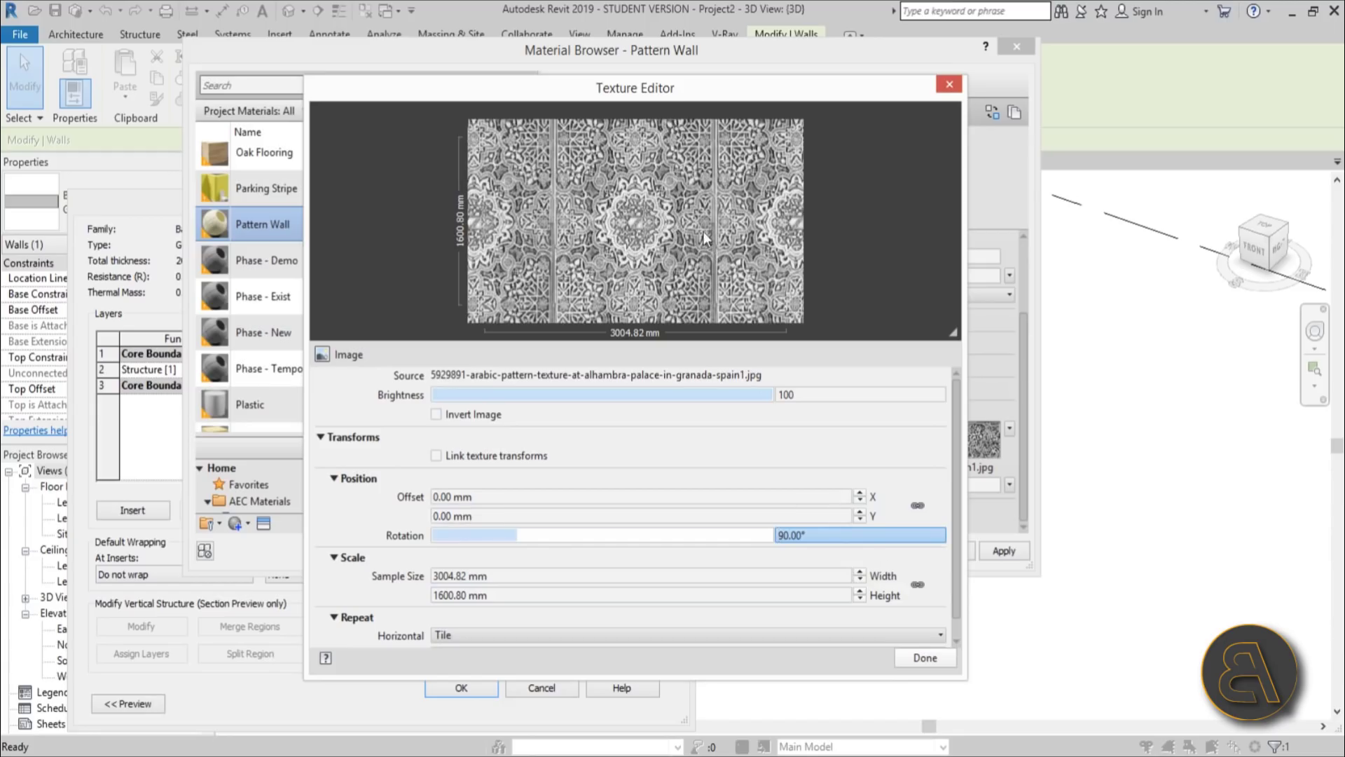
Set the bump texture's sample size to 1600 mm wide by 3000 mm high.
left_click(445, 578)
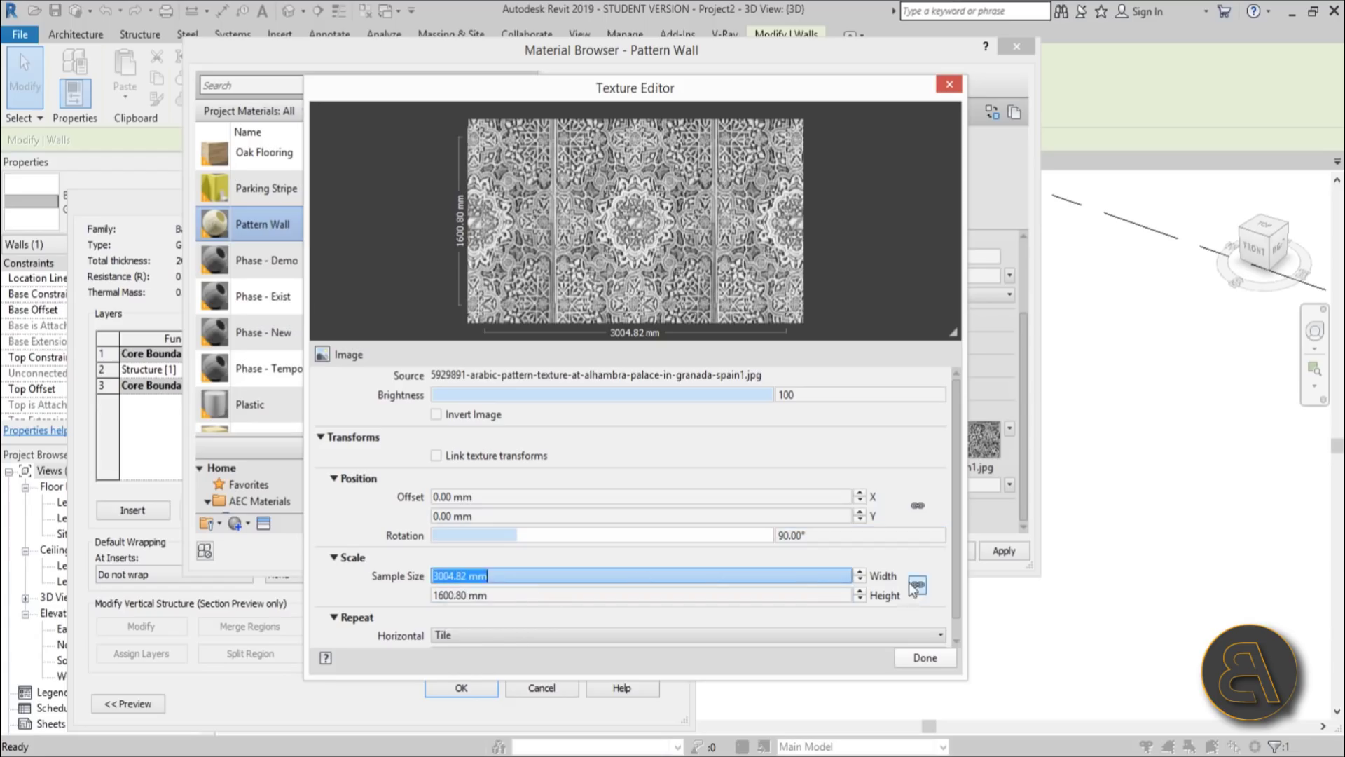
type("1600")
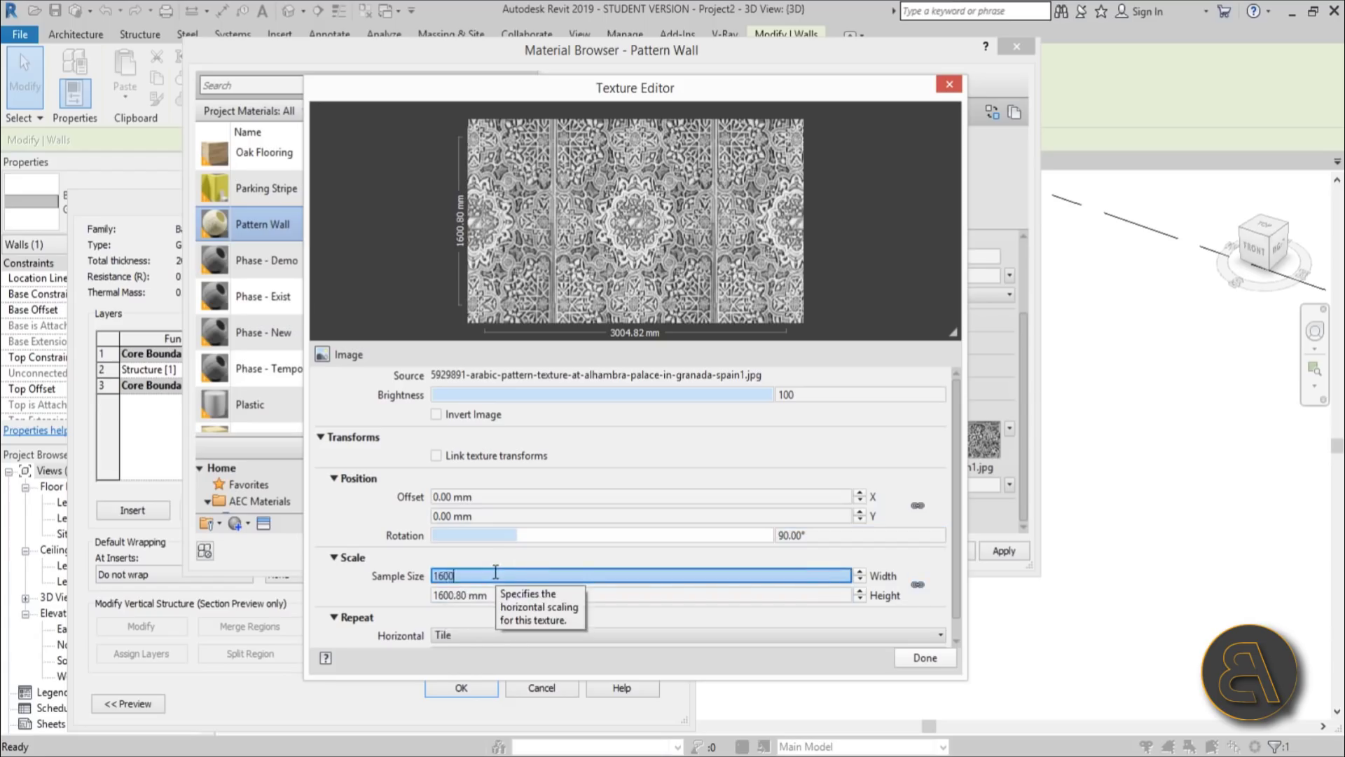
left_click(511, 595)
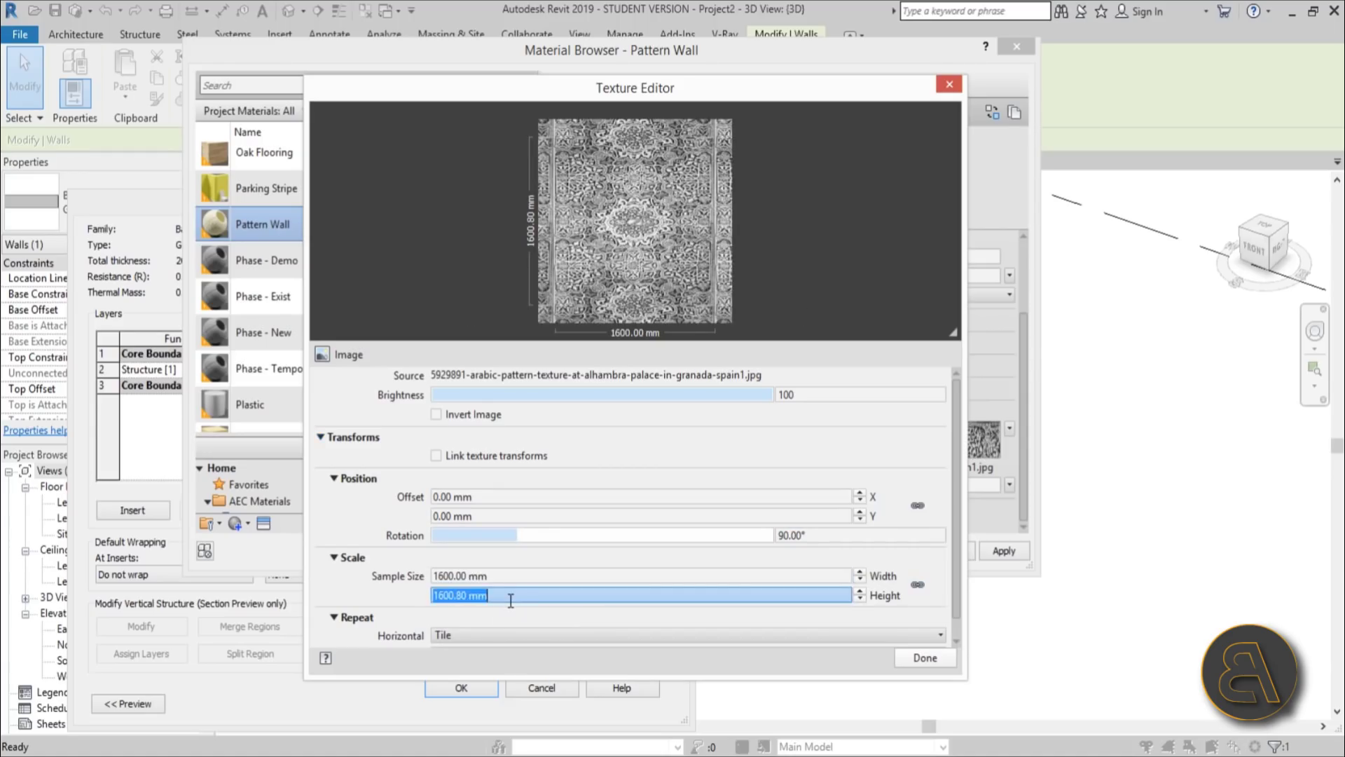
type("3000")
key("Return")
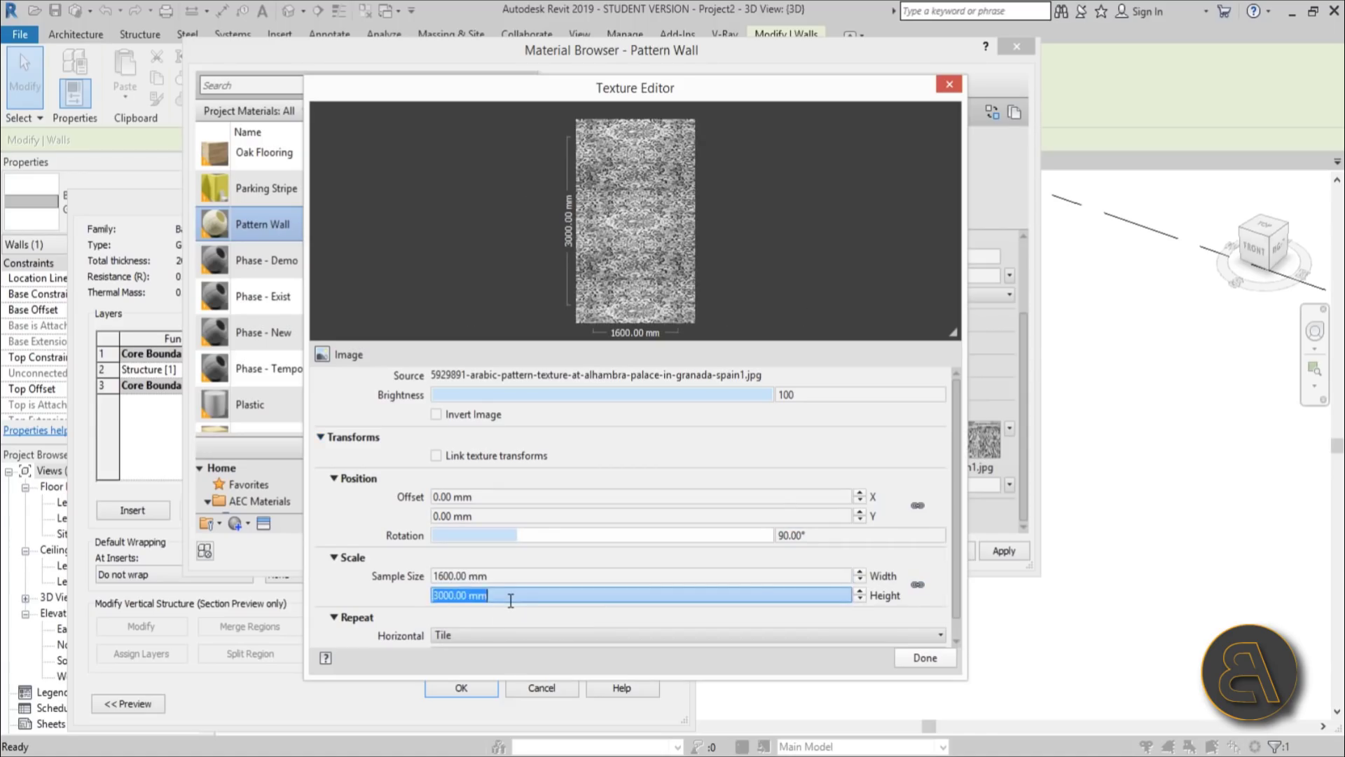
Keep the bump texture's horizontal repeat on Tile and finish editing the texture.
left_click(930, 563)
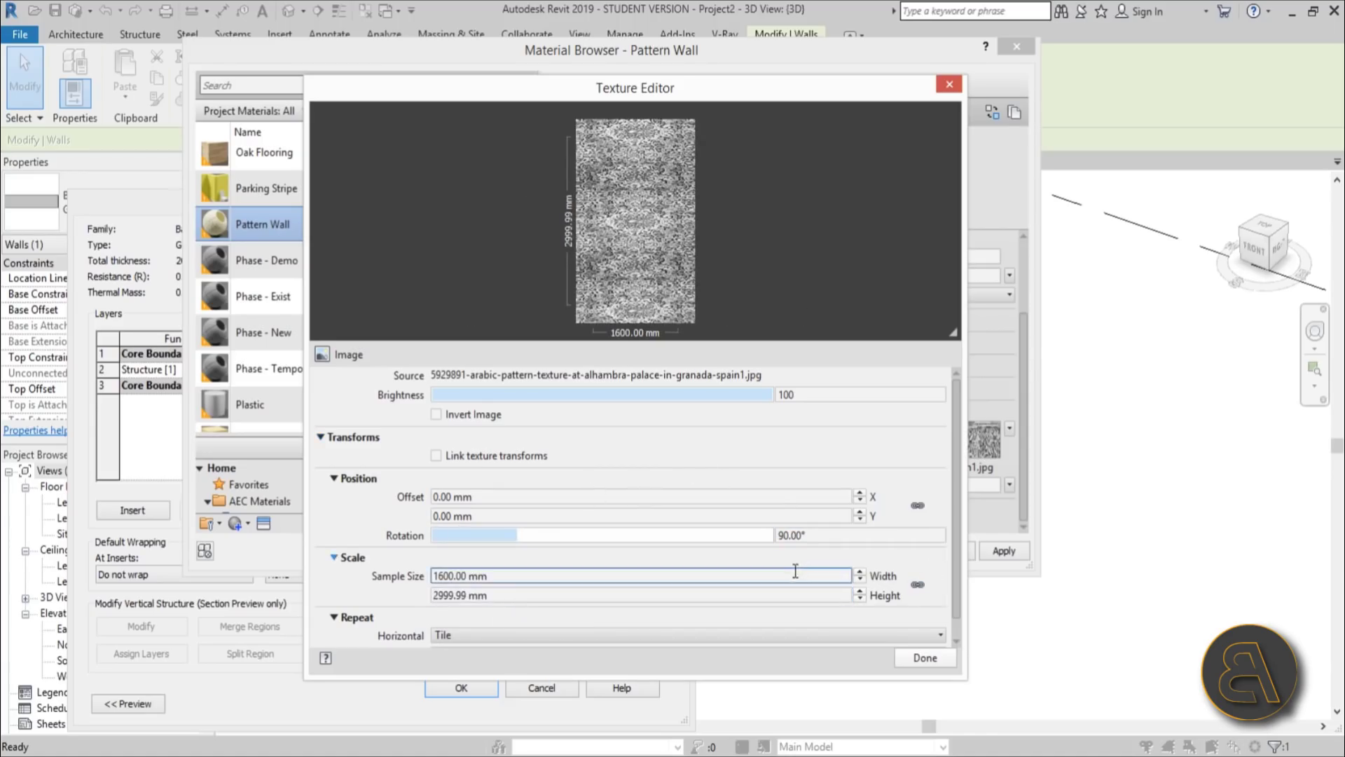
left_click(723, 575)
key("Tab")
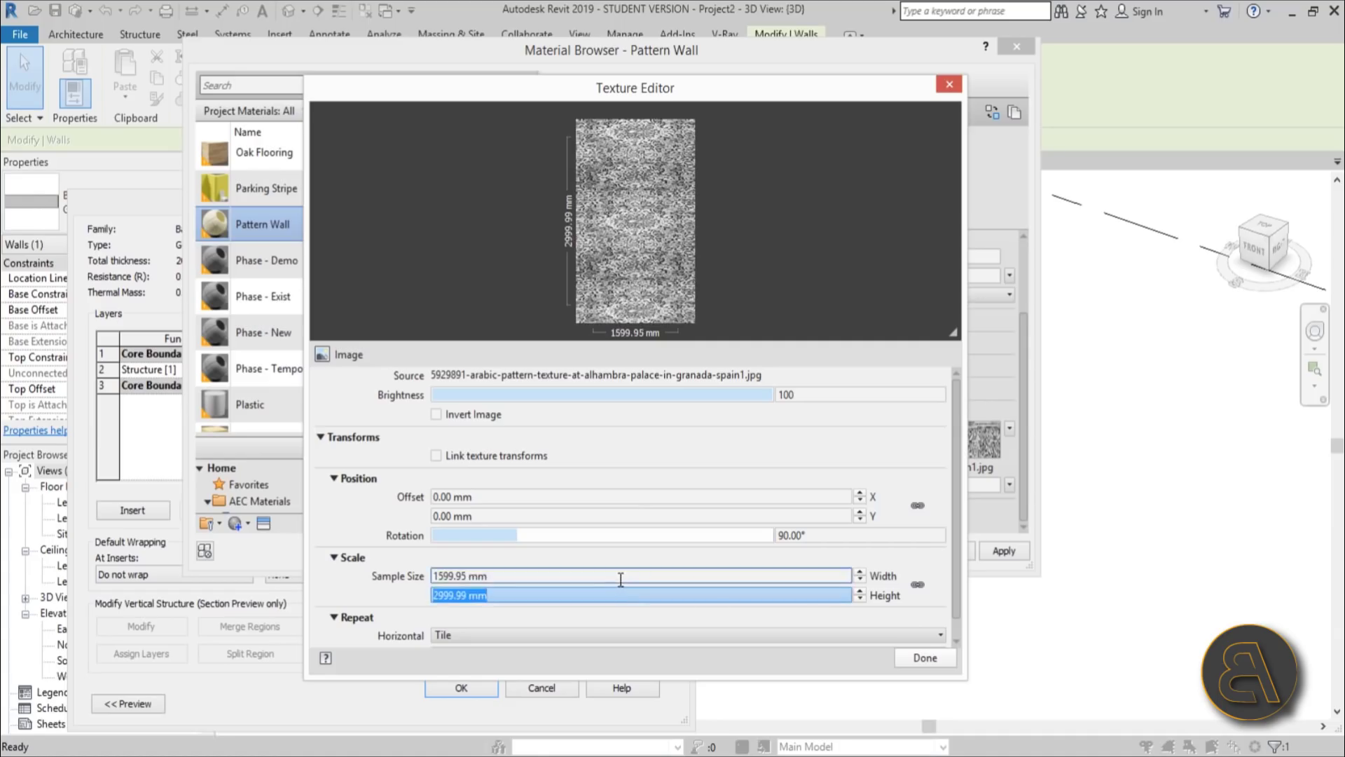
left_click(621, 576)
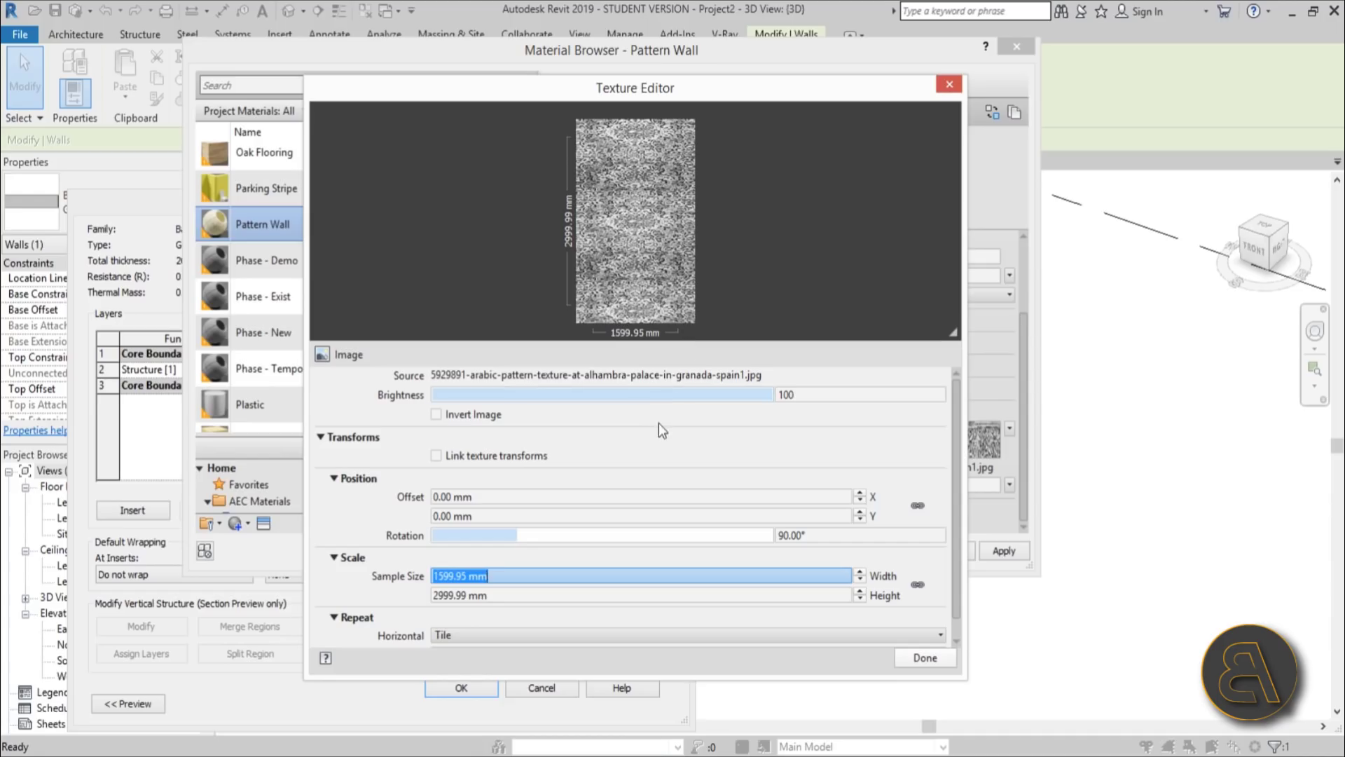
scroll(655, 422, "down", 1)
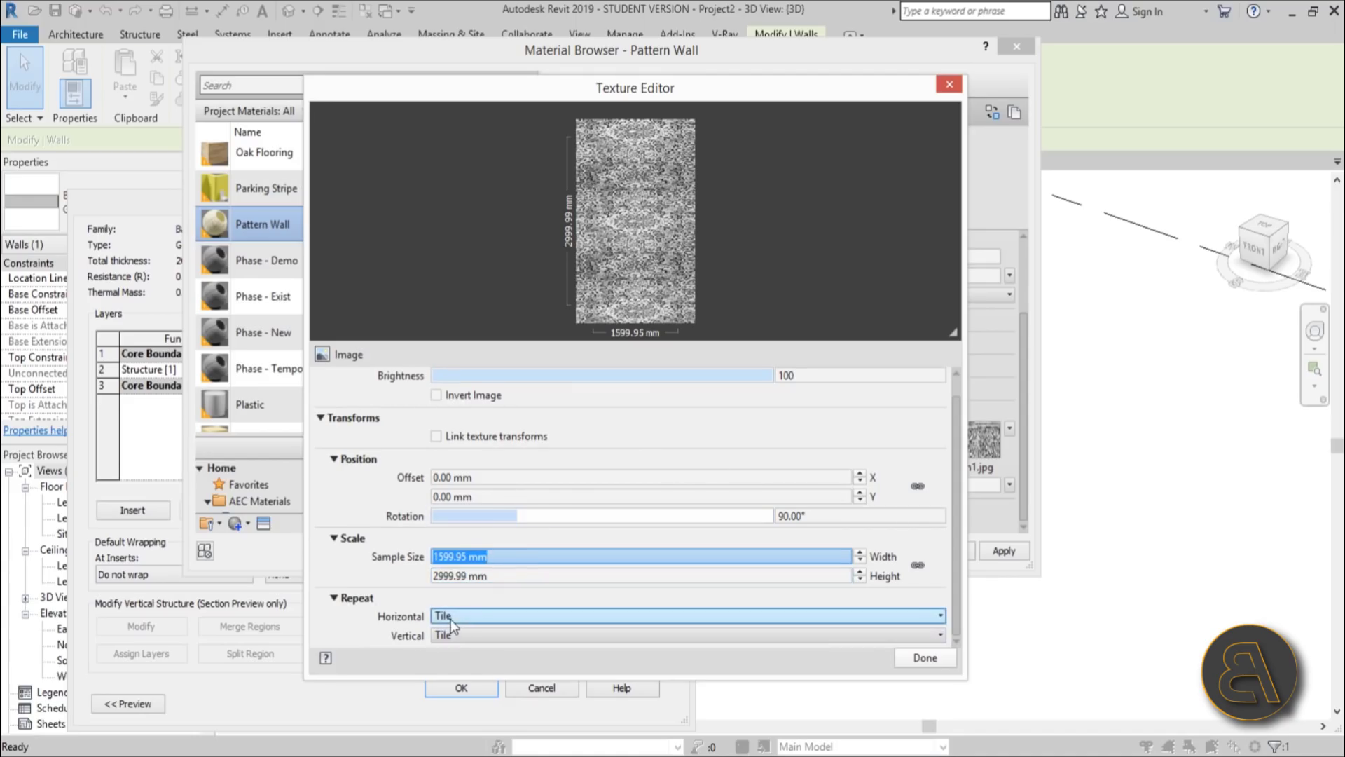
left_click(877, 616)
left_click(877, 619)
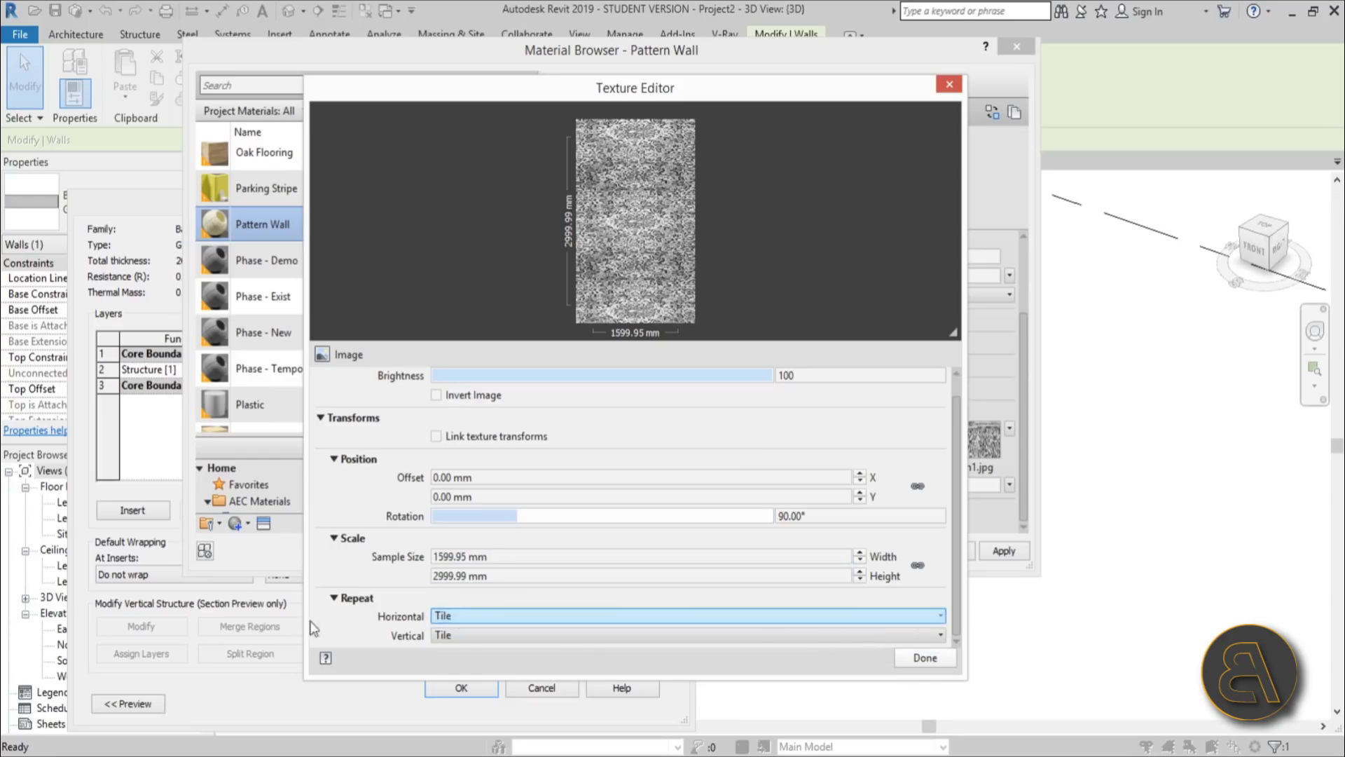
left_click(926, 657)
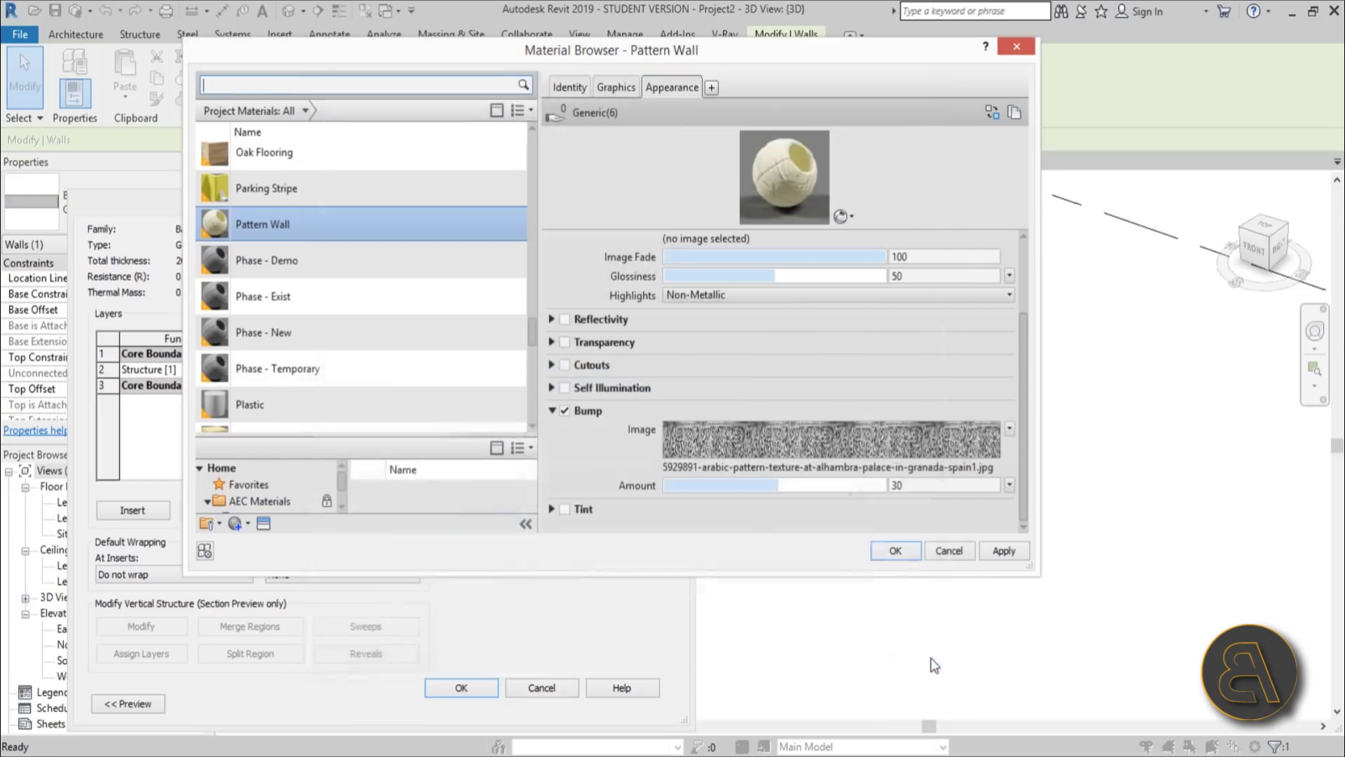
Enlarge the Pattern Wall material's appearance preview and set its preview scene to Walls.
left_click_drag(818, 233, 832, 394)
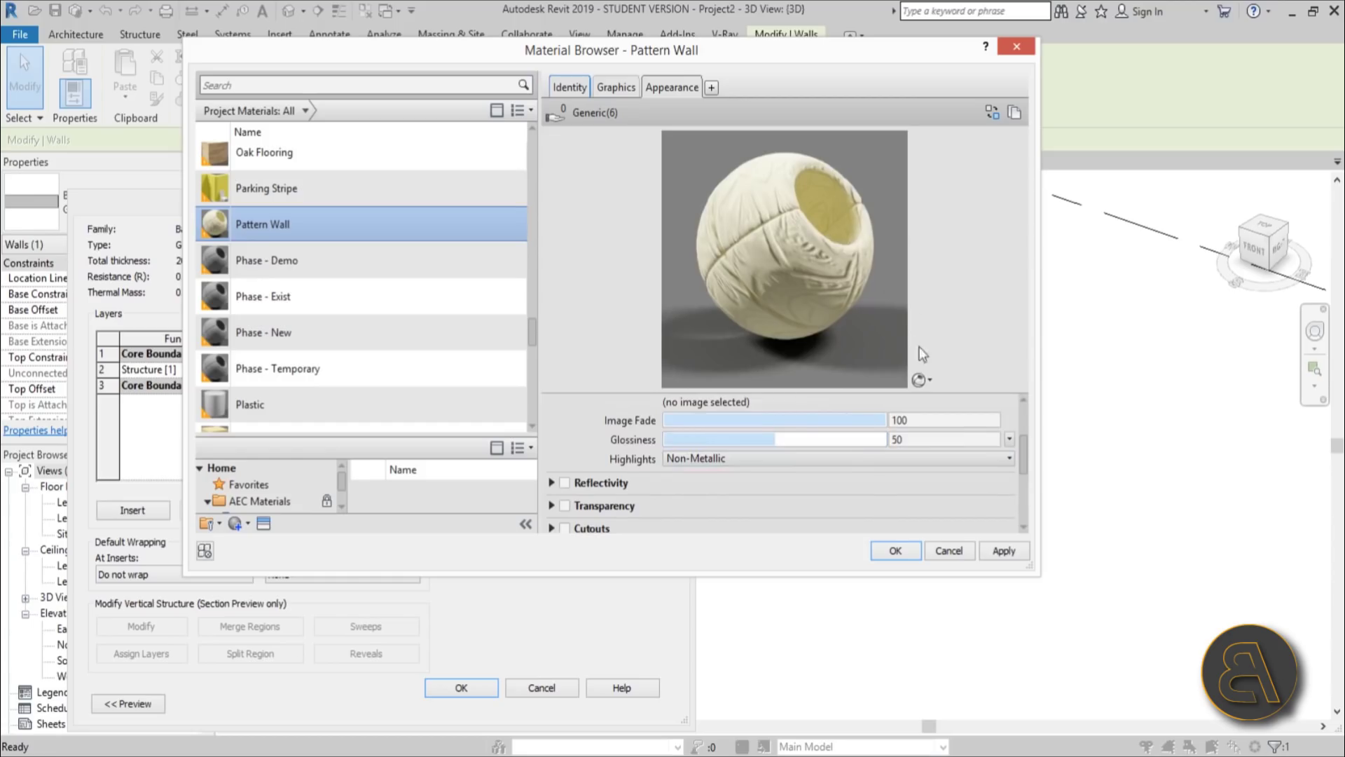
left_click(921, 379)
mouse_move(918, 398)
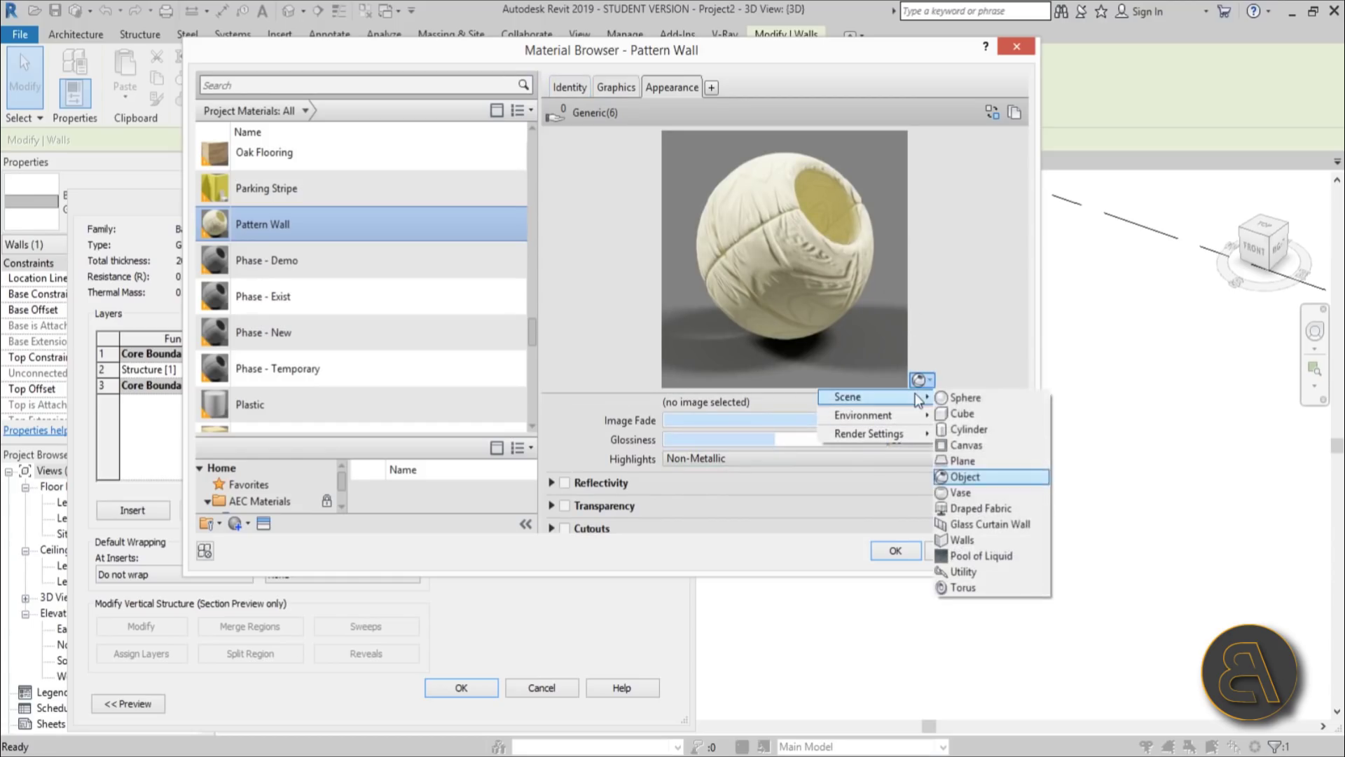
left_click(981, 539)
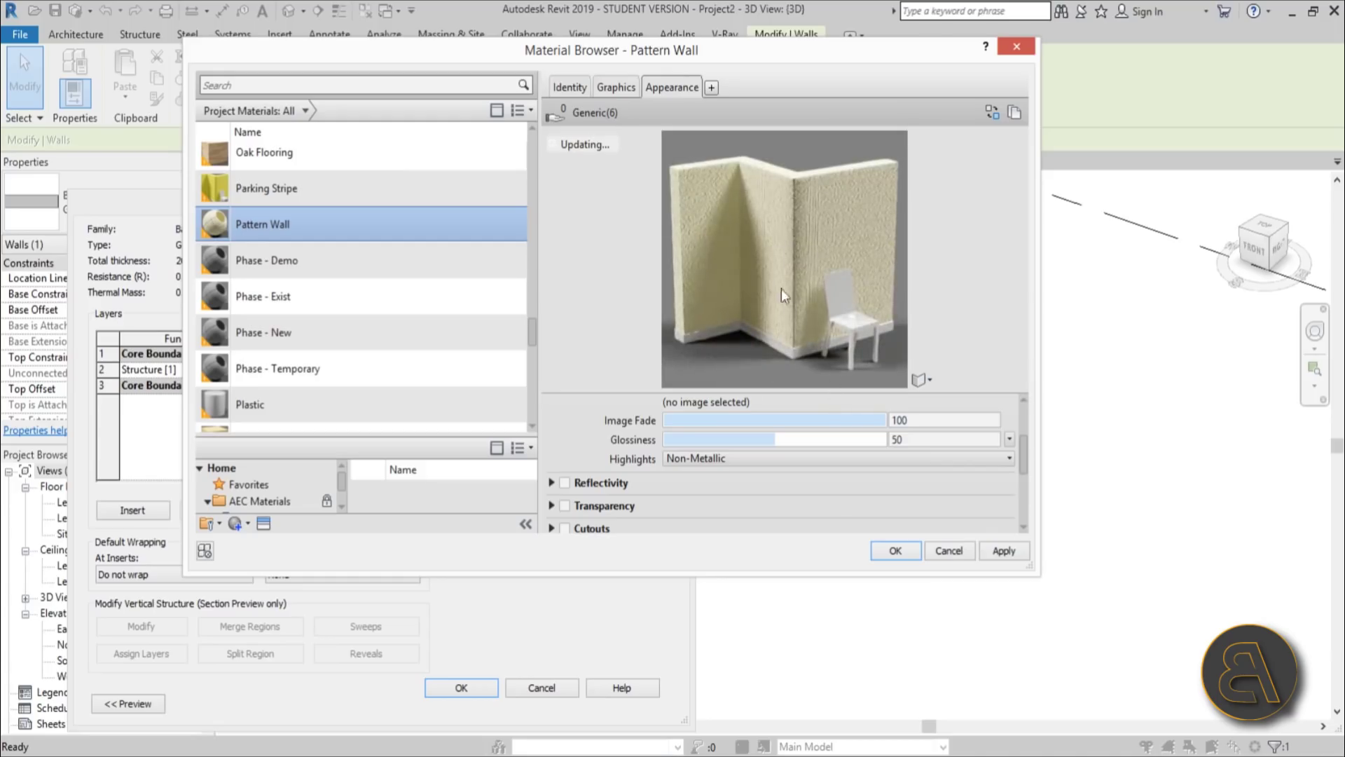
left_click_drag(805, 397, 793, 510)
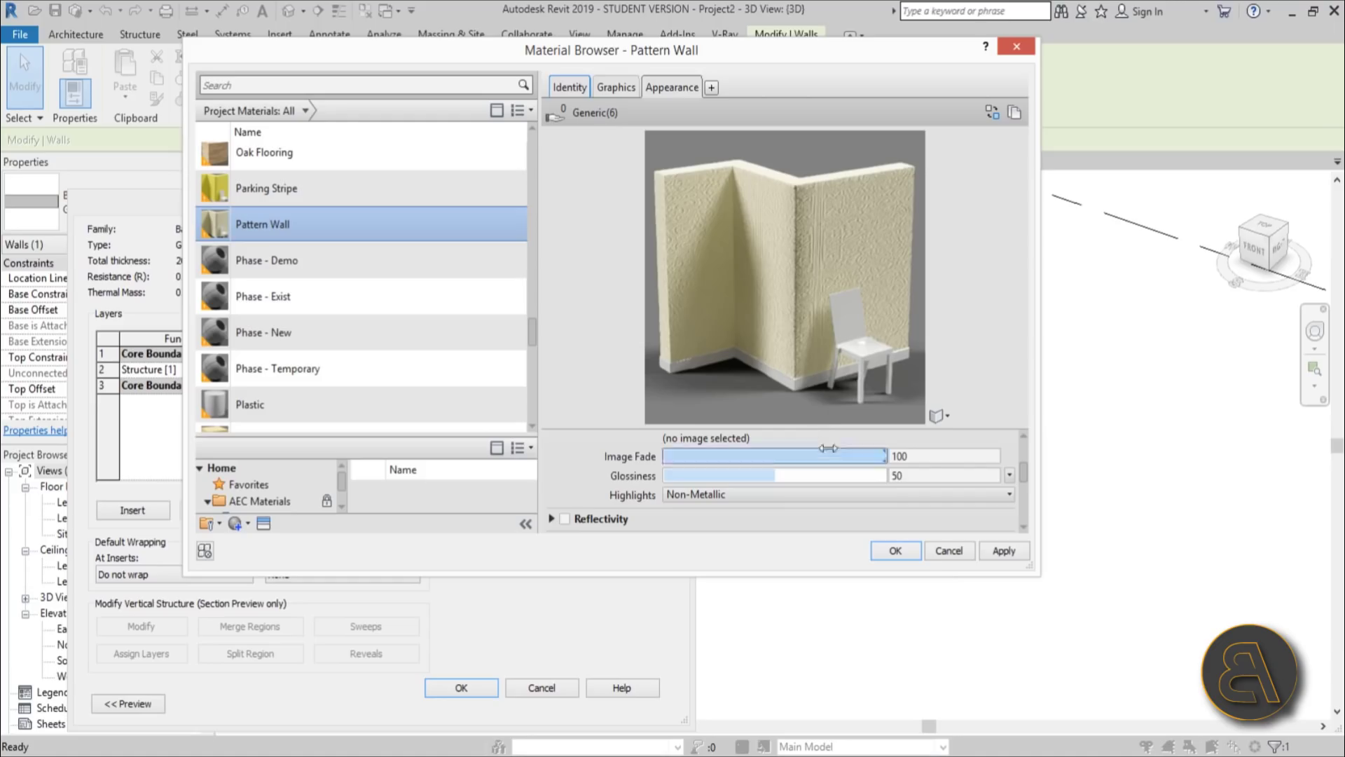
Apply the Pattern Wall material changes and accept the wall's assembly and type properties.
left_click(1003, 550)
left_click(916, 550)
left_click(467, 694)
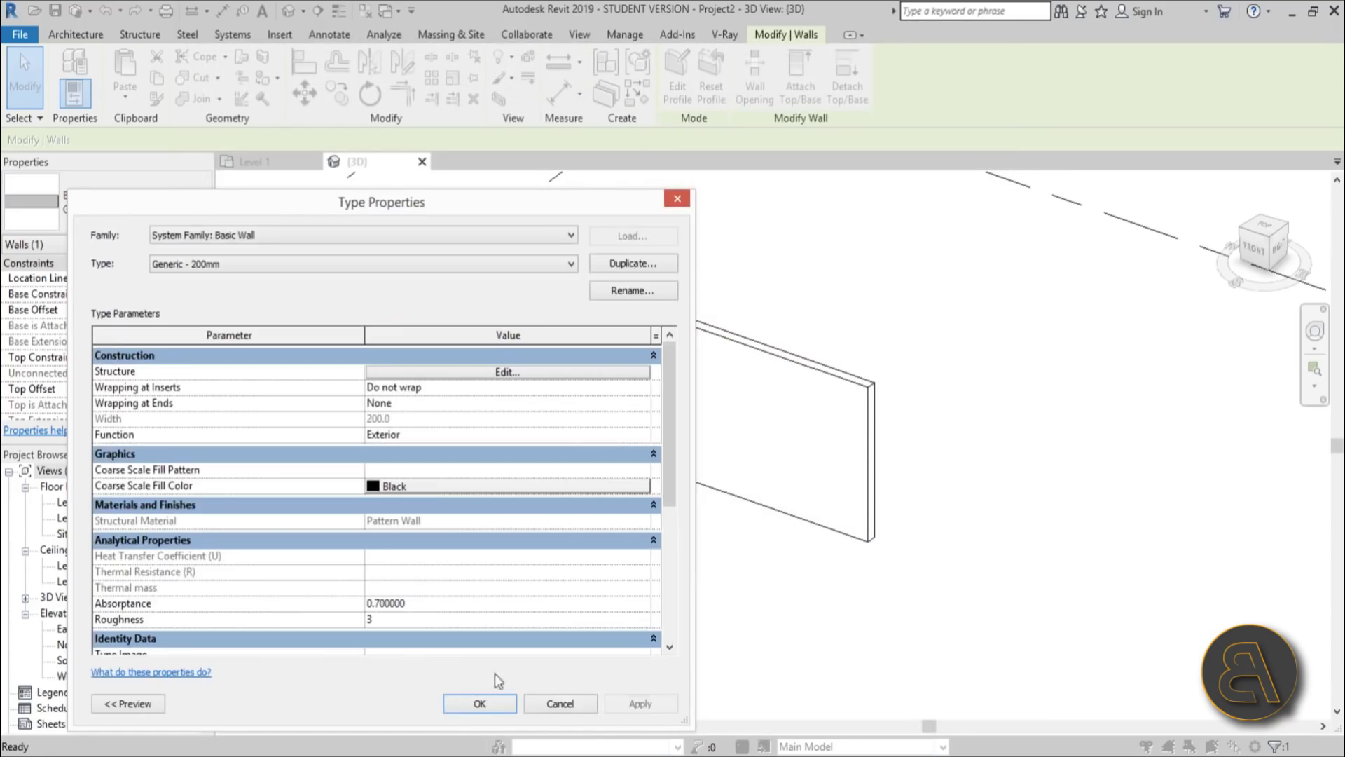
left_click(640, 700)
left_click(480, 703)
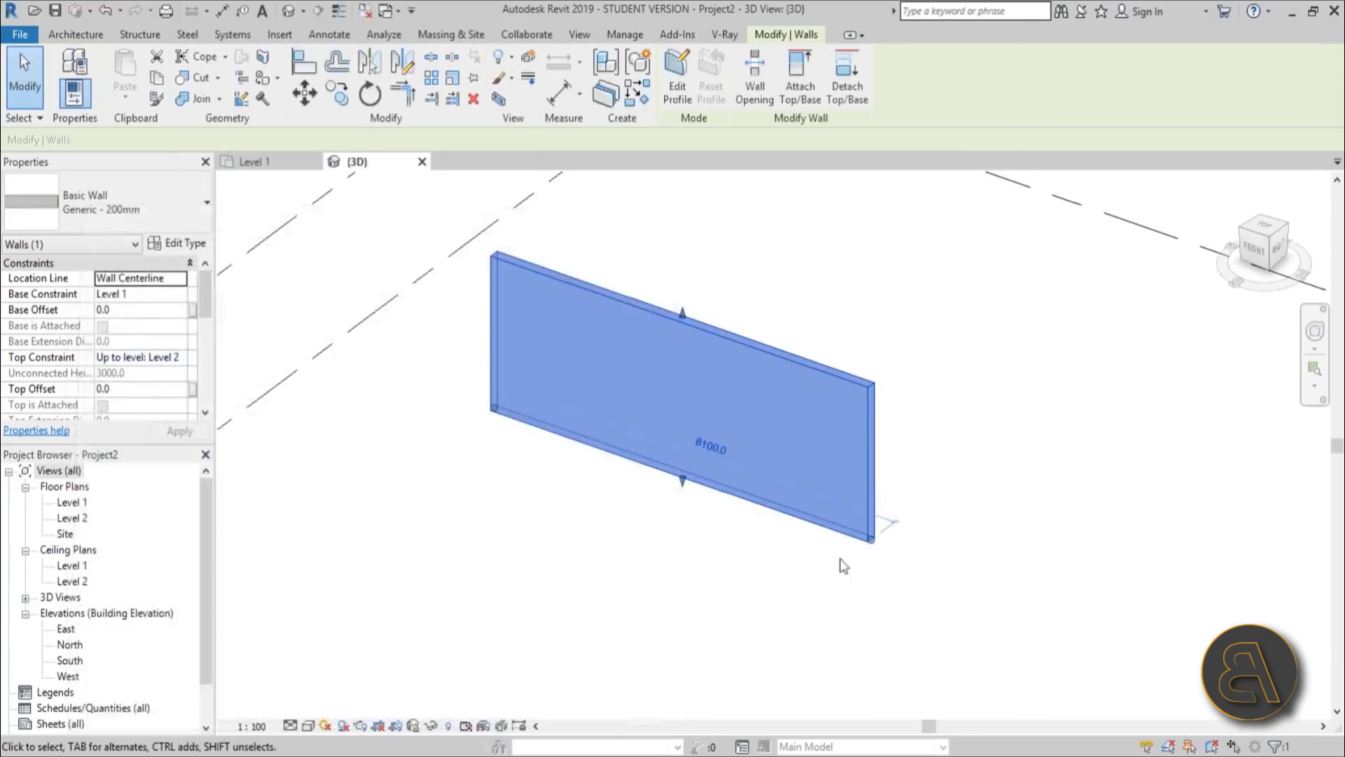
Deselect the wall, frame its face closely in the 3D view and set the visual style to Ray Trace.
scroll(657, 366, "up", 2)
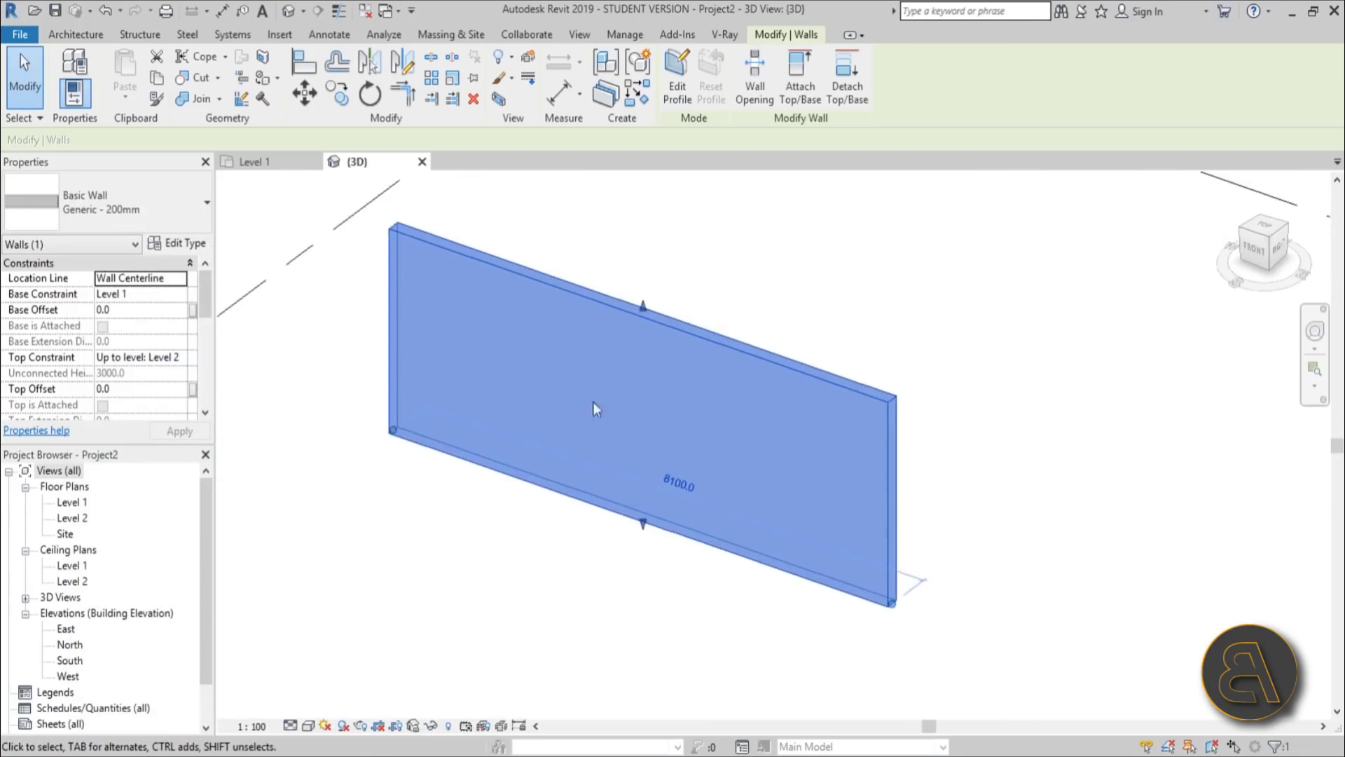
left_click(413, 553)
scroll(565, 301, "up", 3)
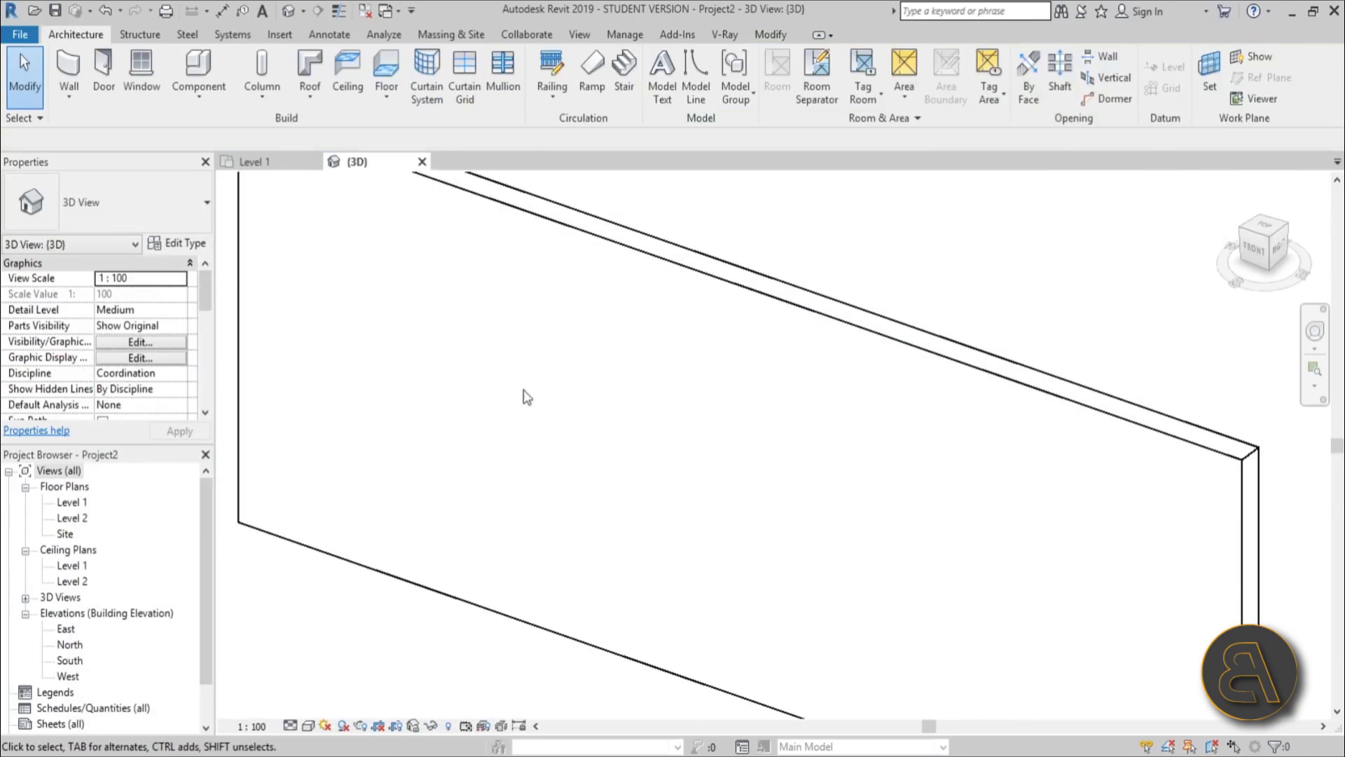
left_click(309, 726)
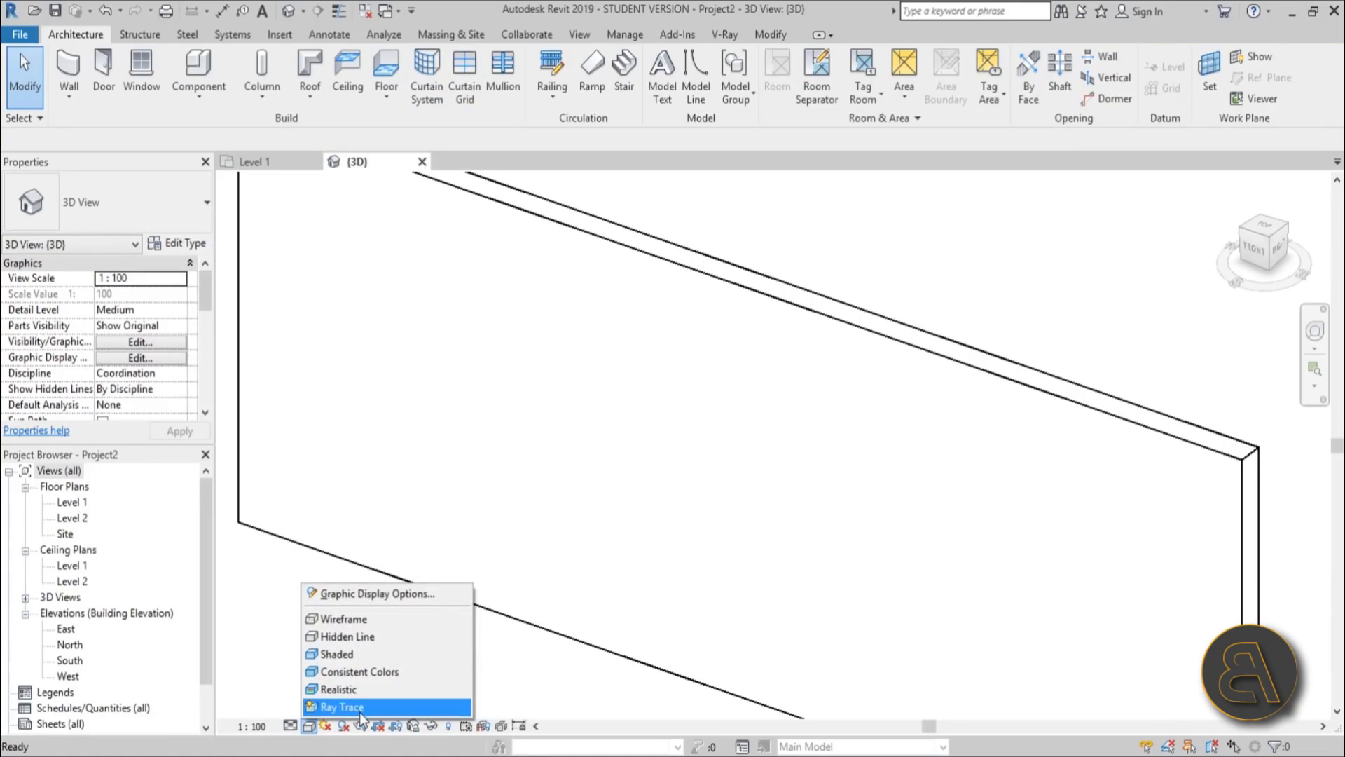
left_click(360, 709)
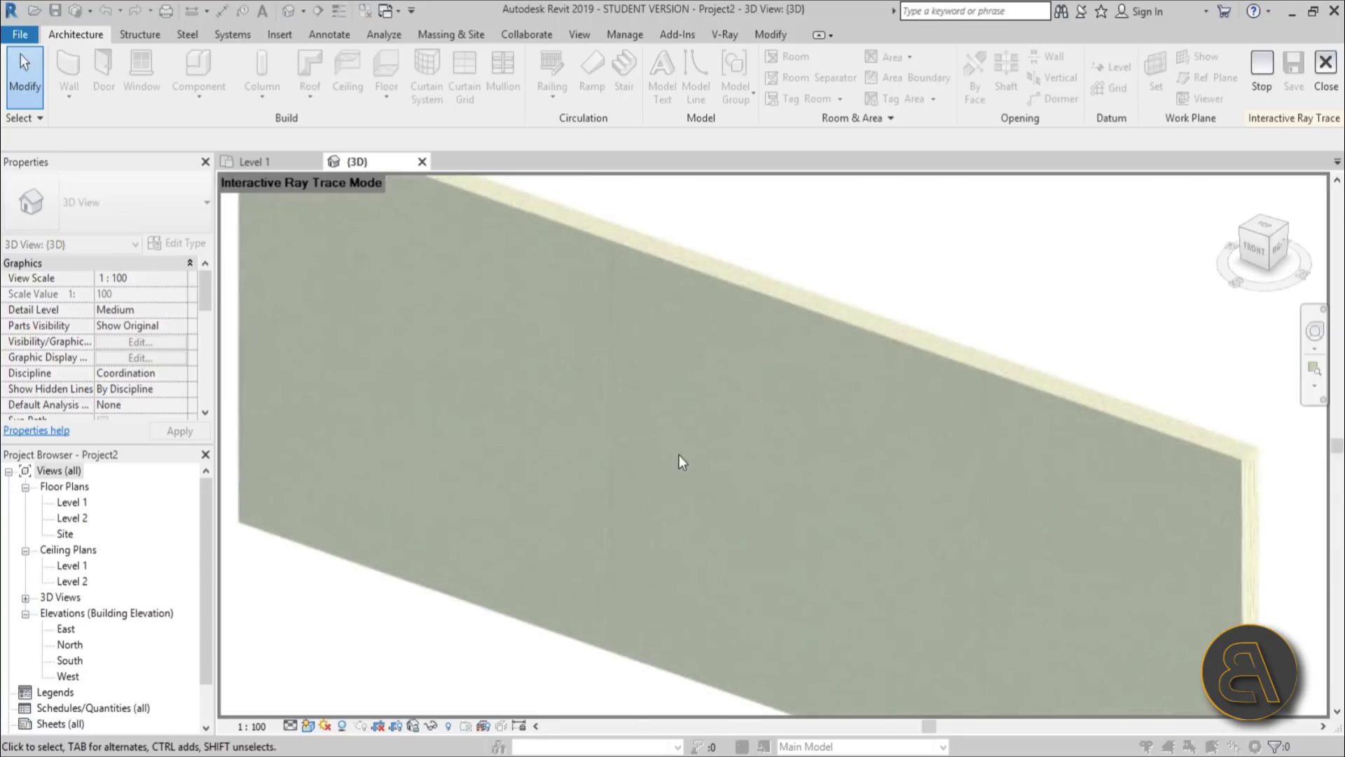
Examine the bump pattern's relief on both faces of the ray-traced wall, at a distance and up close.
scroll(655, 496, "up", 3)
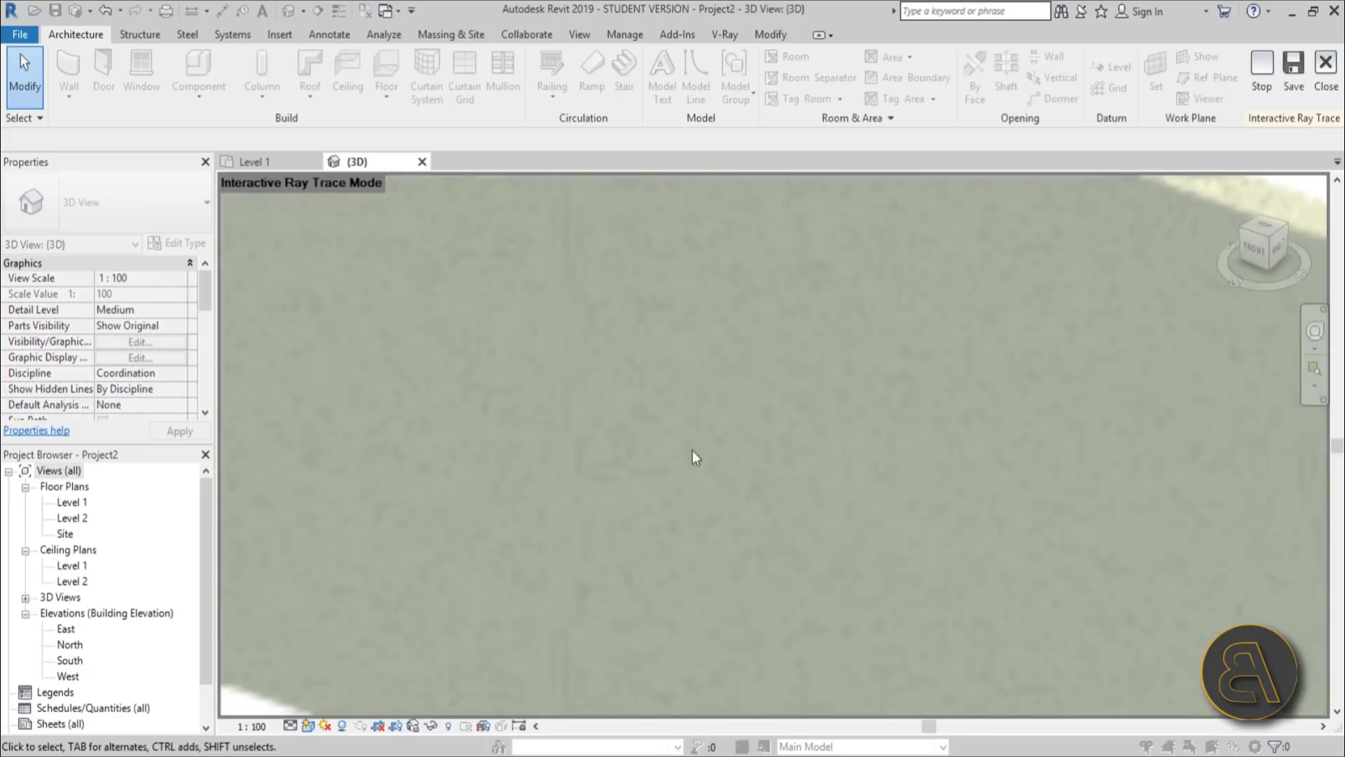
scroll(714, 402, "up", 2)
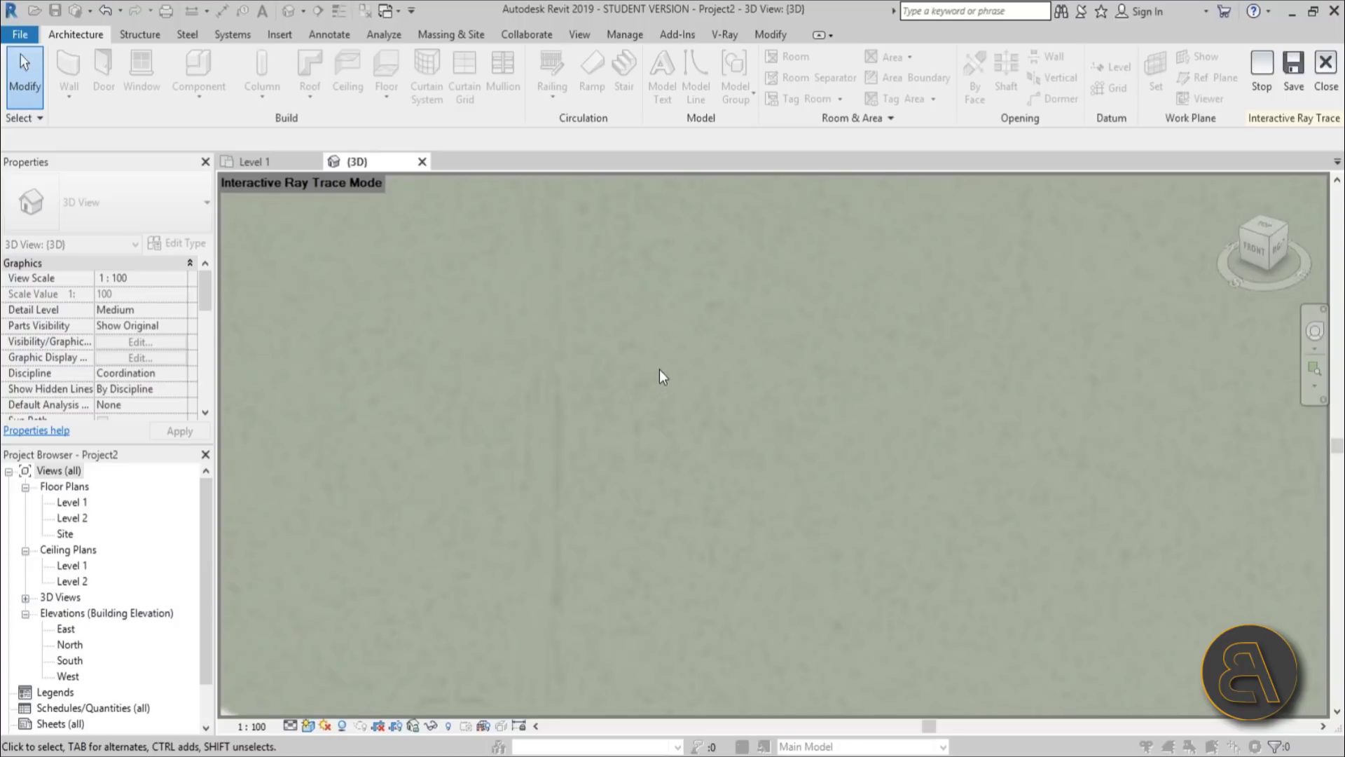
scroll(658, 368, "down", 5)
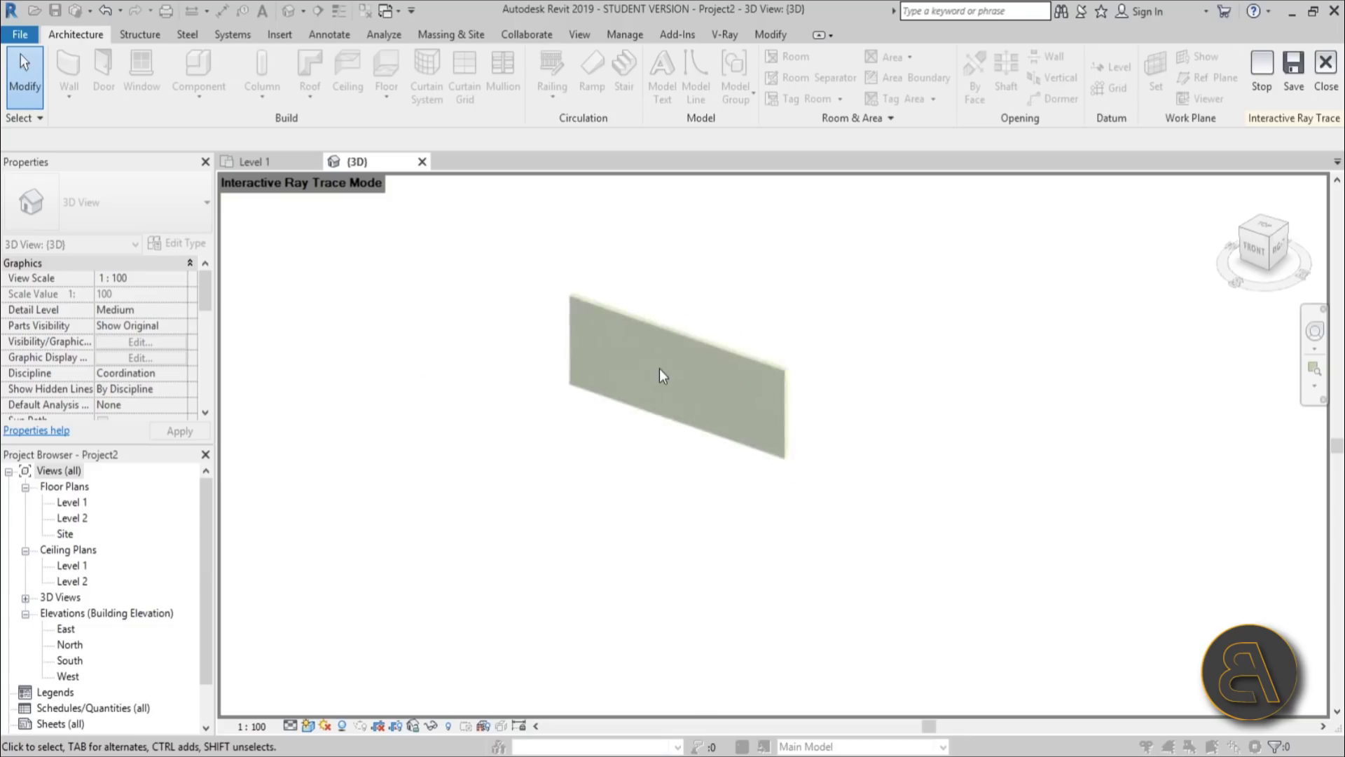
scroll(687, 377, "up", 2)
middle_click_drag(734, 330, 1048, 589, "shift")
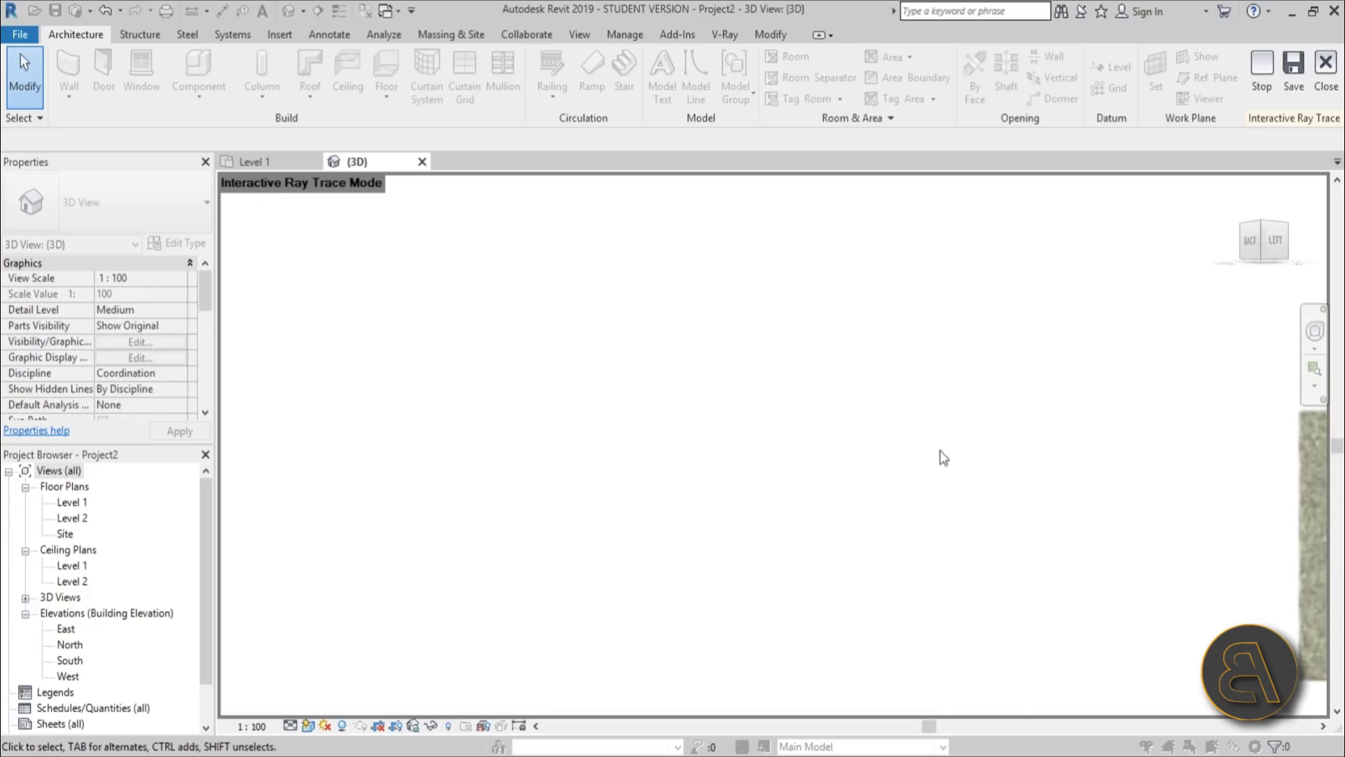
middle_click_drag(808, 454, 722, 483, "shift")
scroll(385, 482, "up", 3)
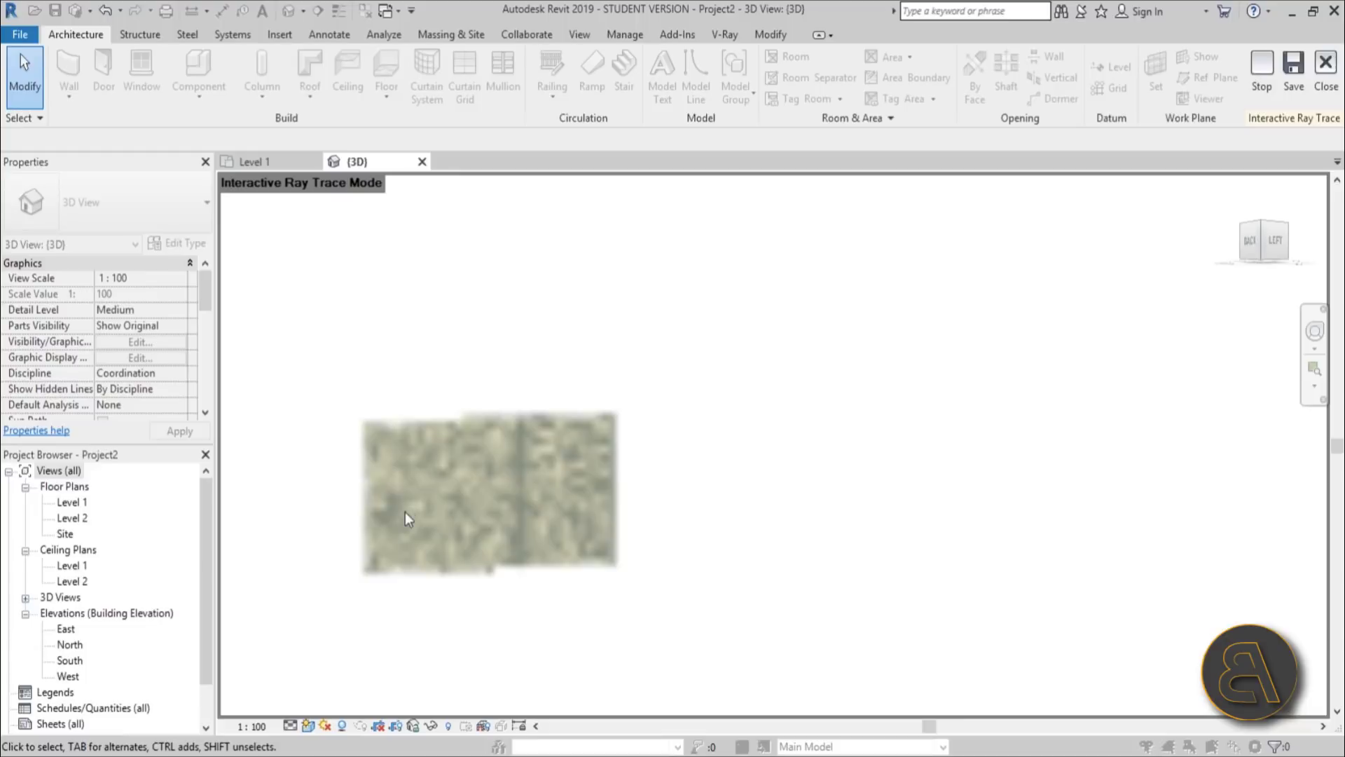
scroll(404, 518, "up", 3)
scroll(916, 399, "up", 1)
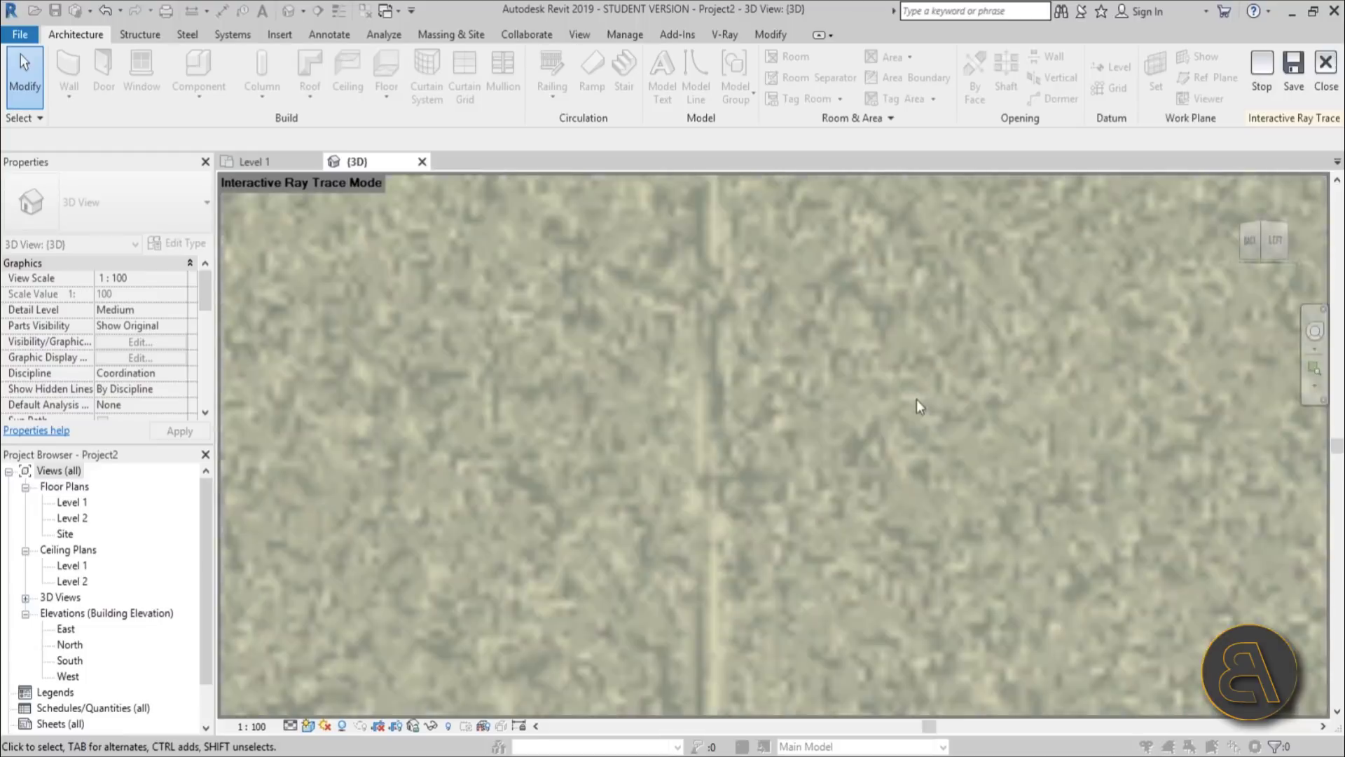
scroll(908, 409, "up", 1)
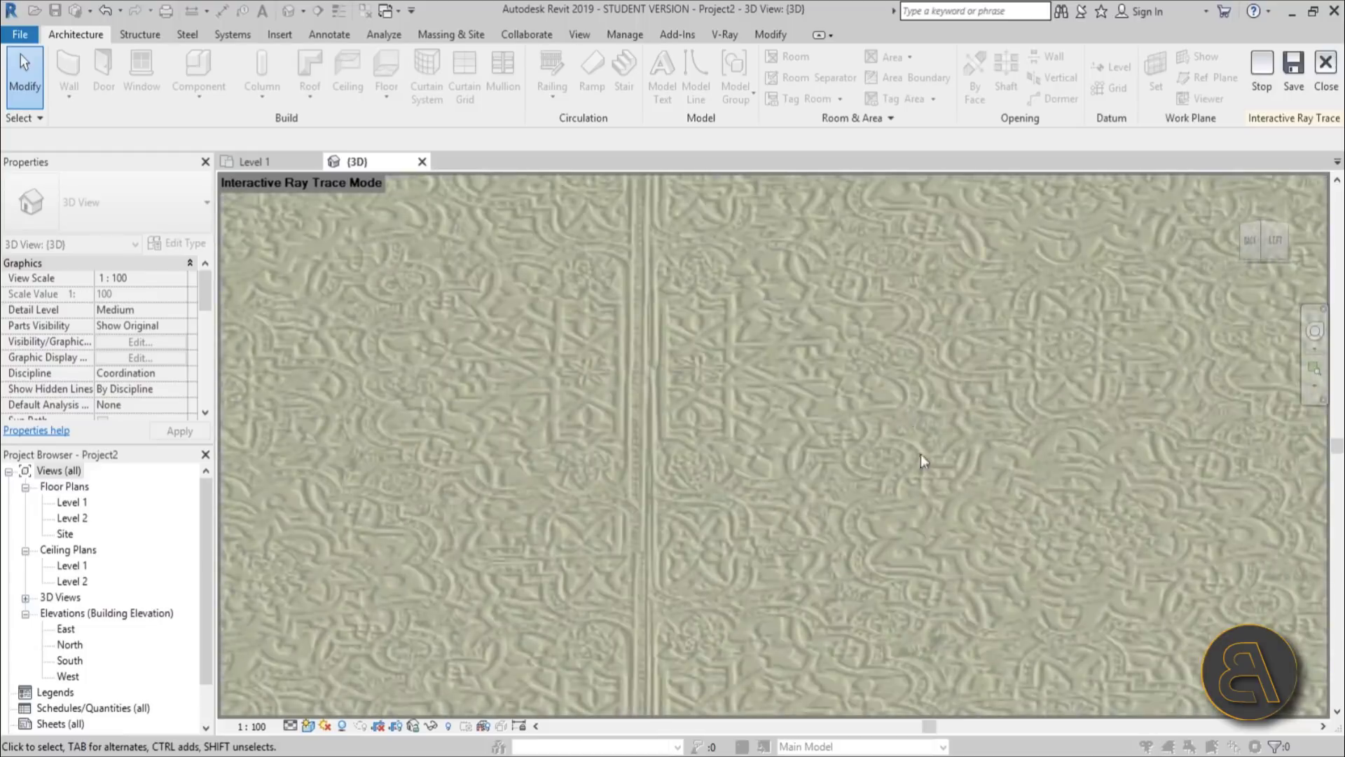
scroll(473, 365, "up", 2)
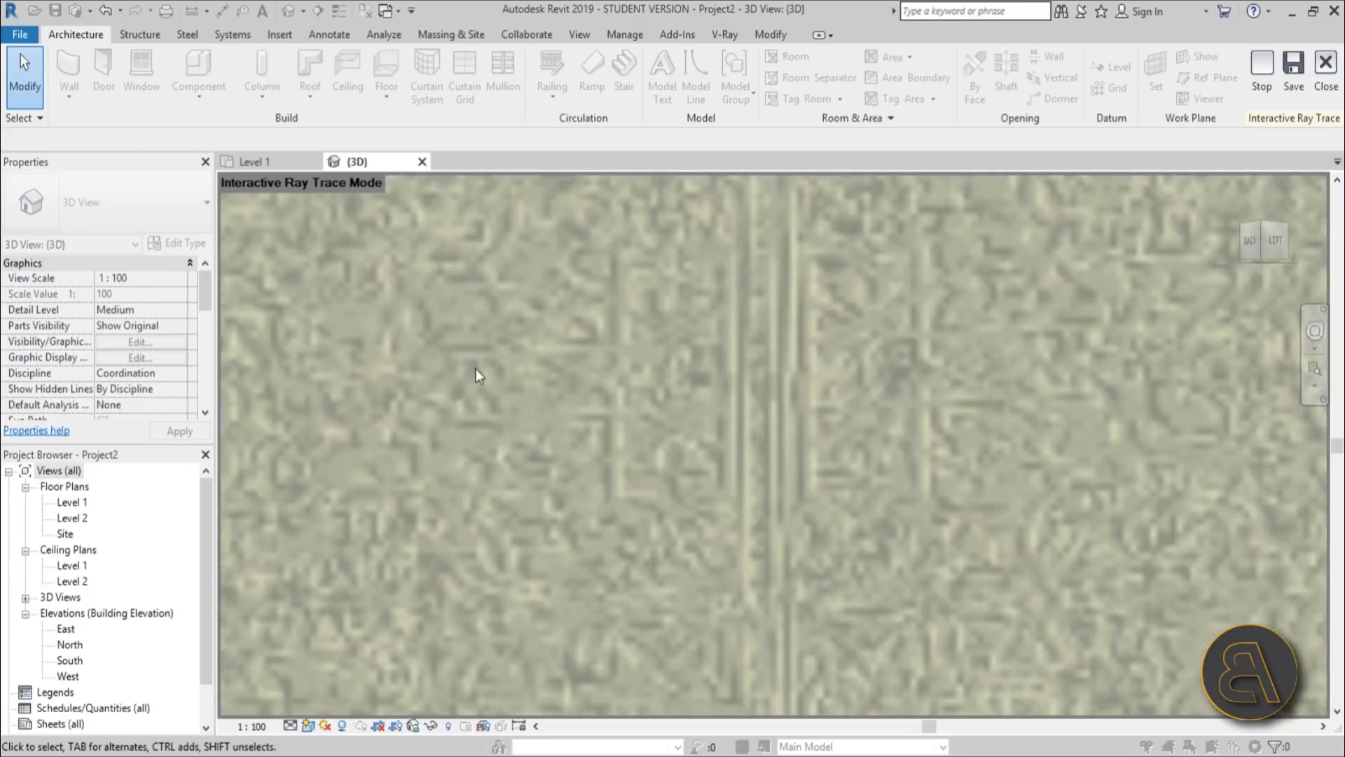
scroll(476, 369, "up", 1)
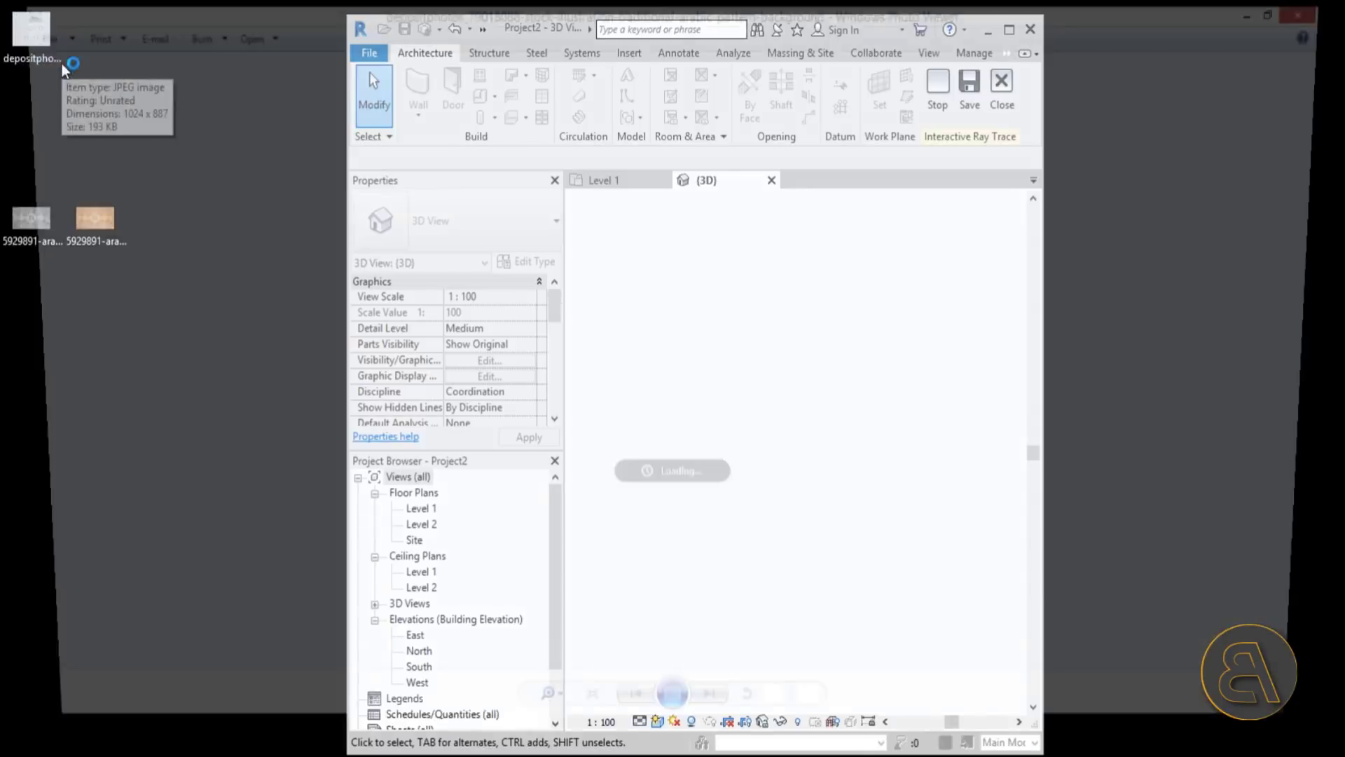
View the depositphotos traditional Arabic pattern image from the desktop in full, close it and return to the maximized Revit window.
double_click(32, 28)
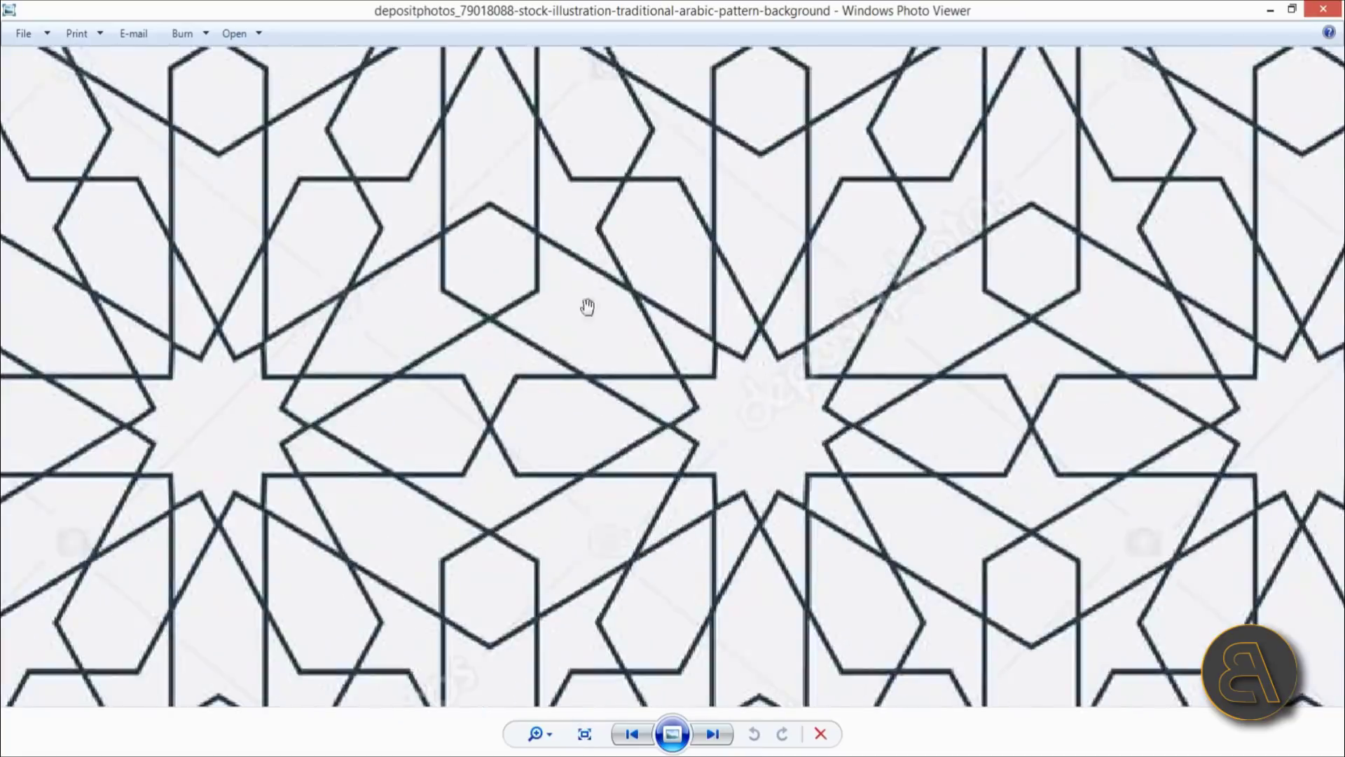
scroll(587, 306, "down", 5)
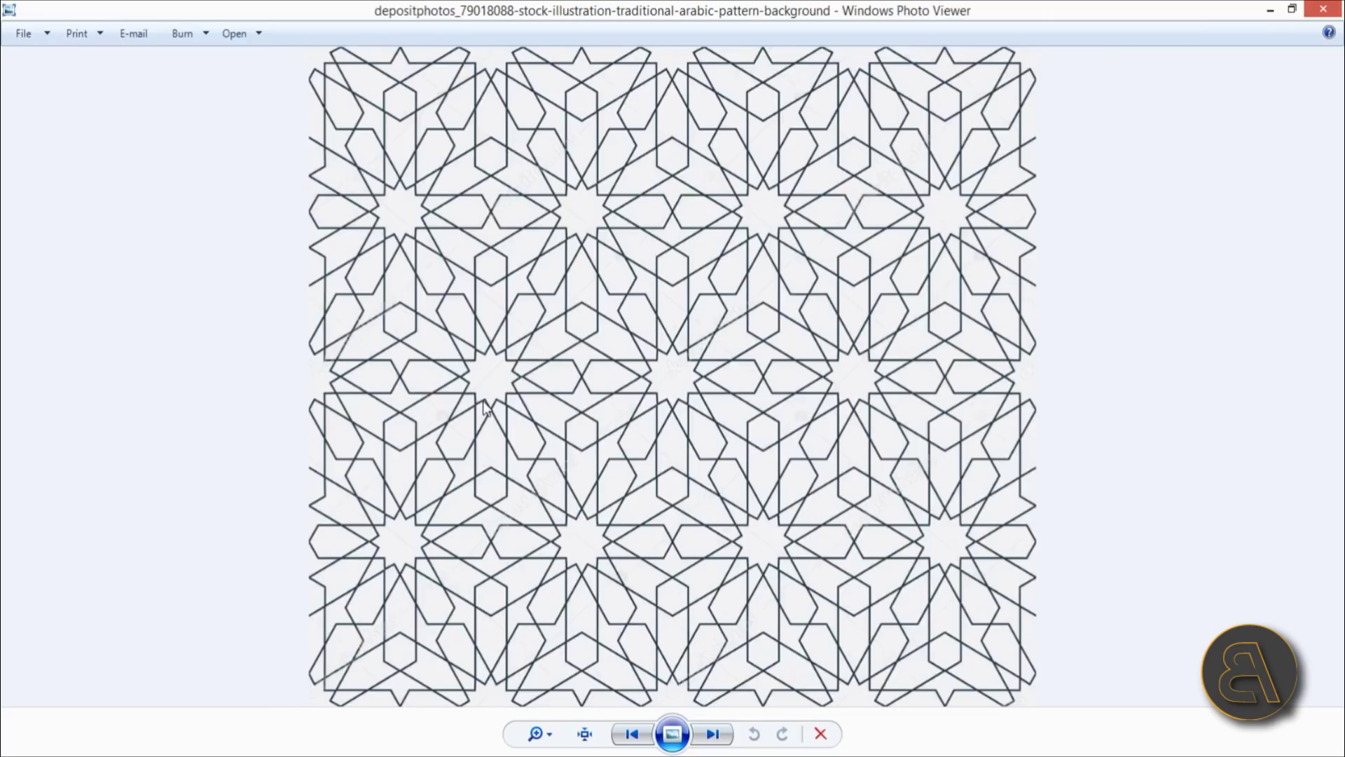
left_click(1323, 8)
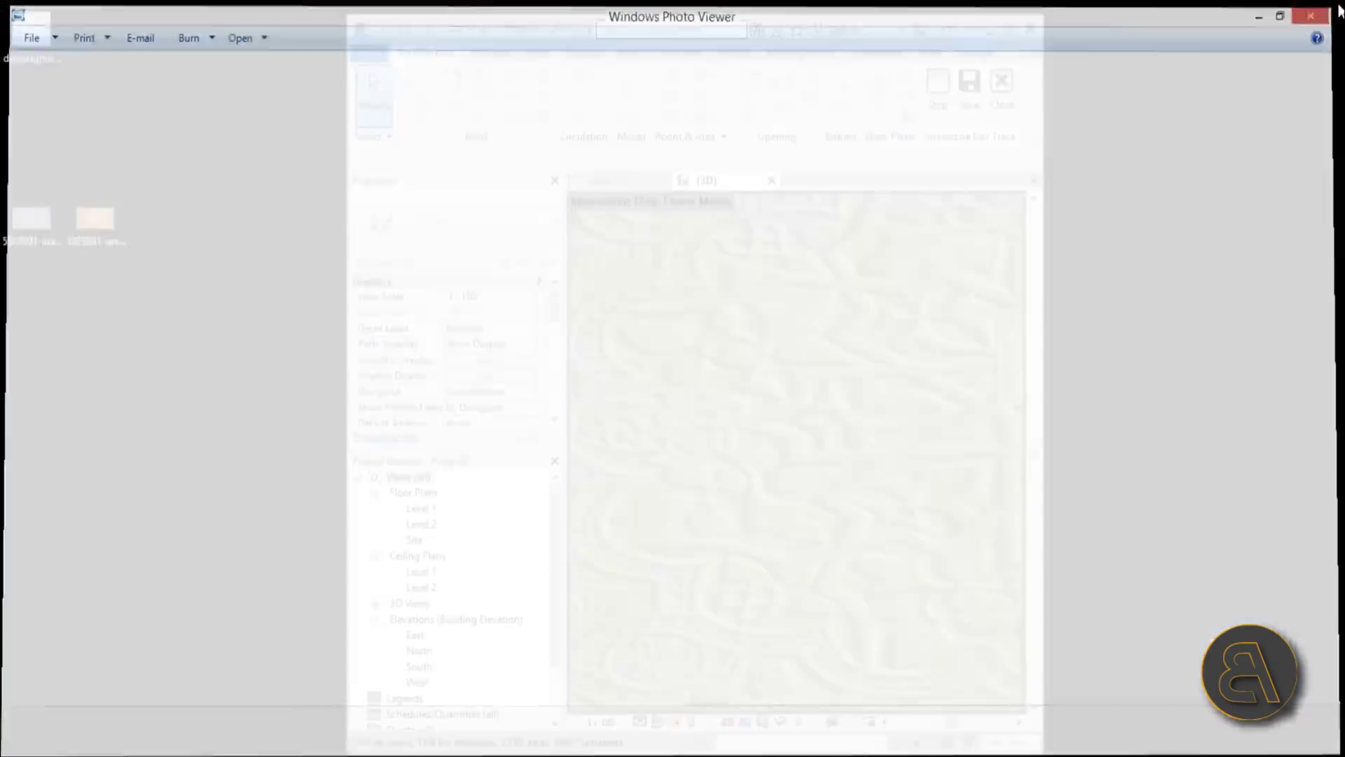
left_click(1009, 13)
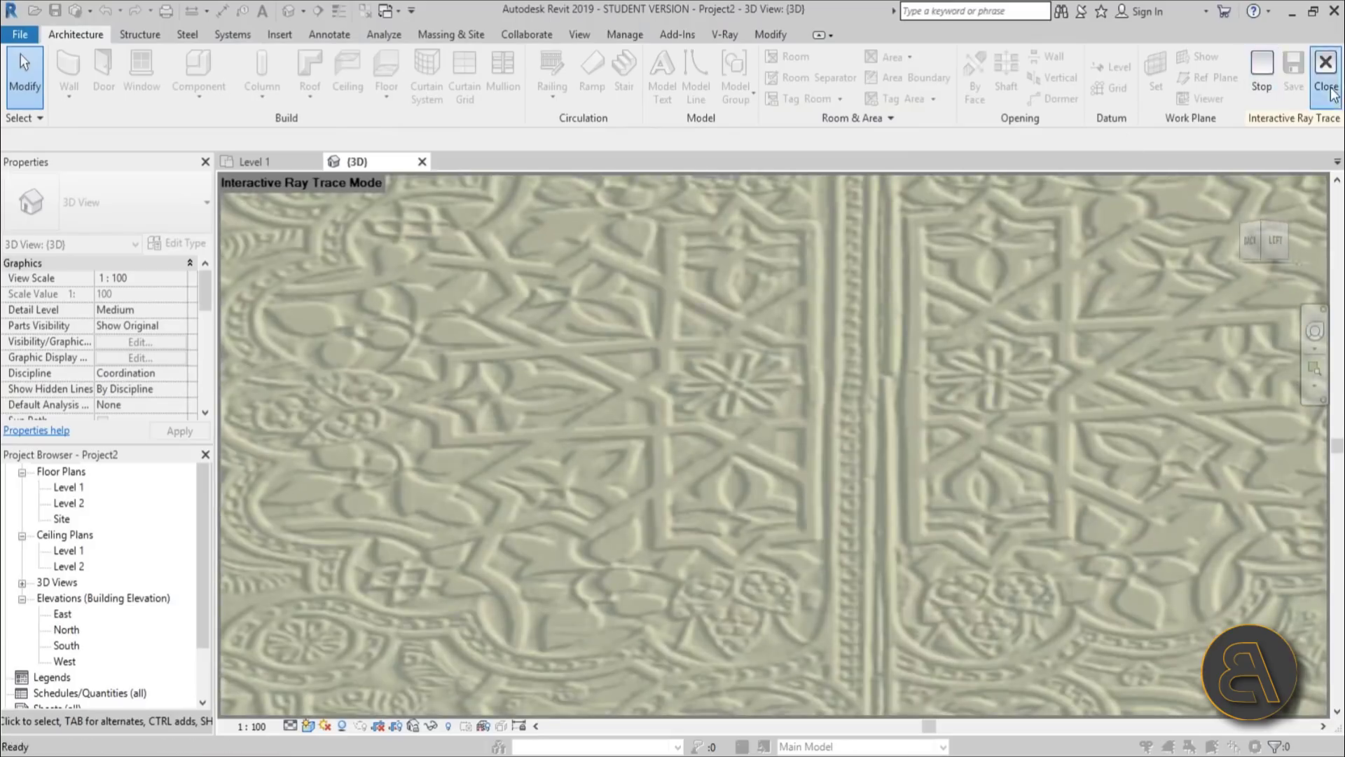
Exit interactive ray trace and reopen the Pattern Wall material from the wall type's Structure layer.
left_click(1325, 70)
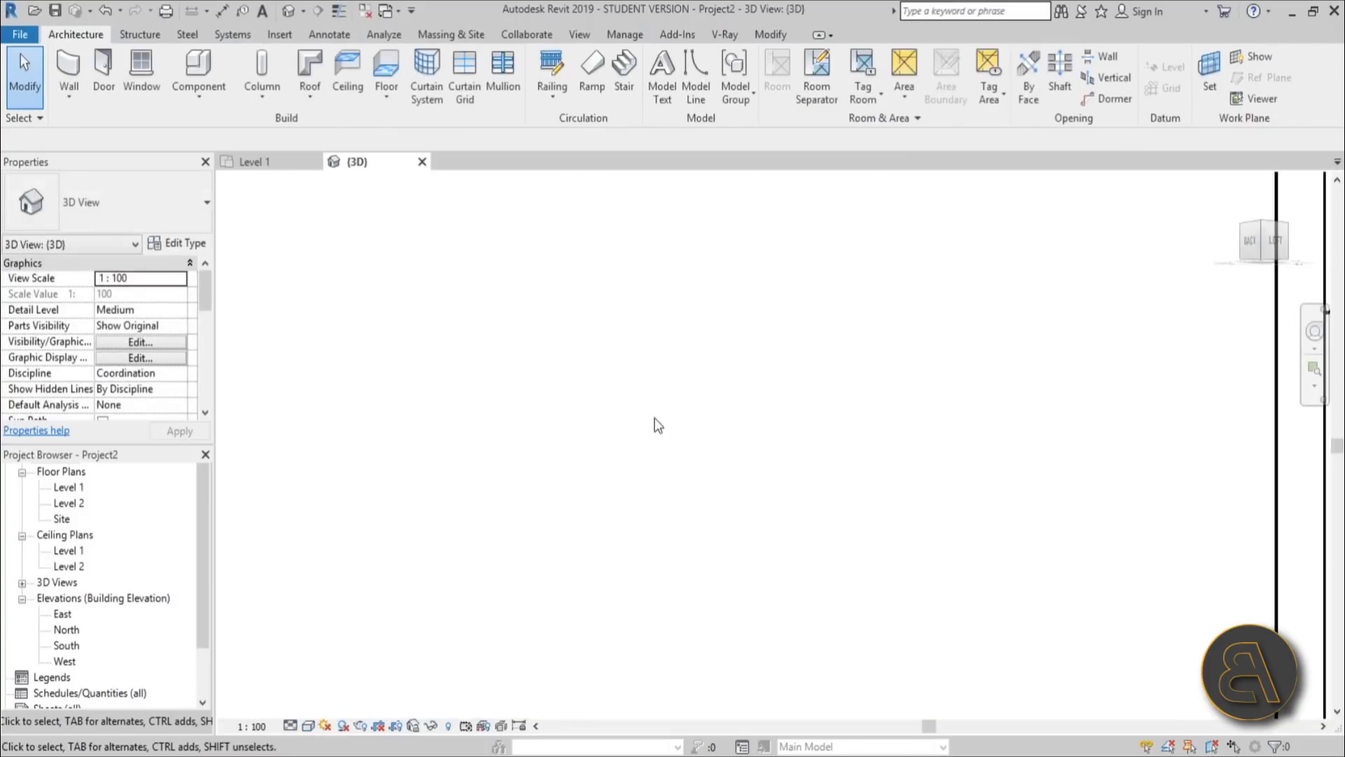
middle_click_drag(654, 421, 704, 536, "shift")
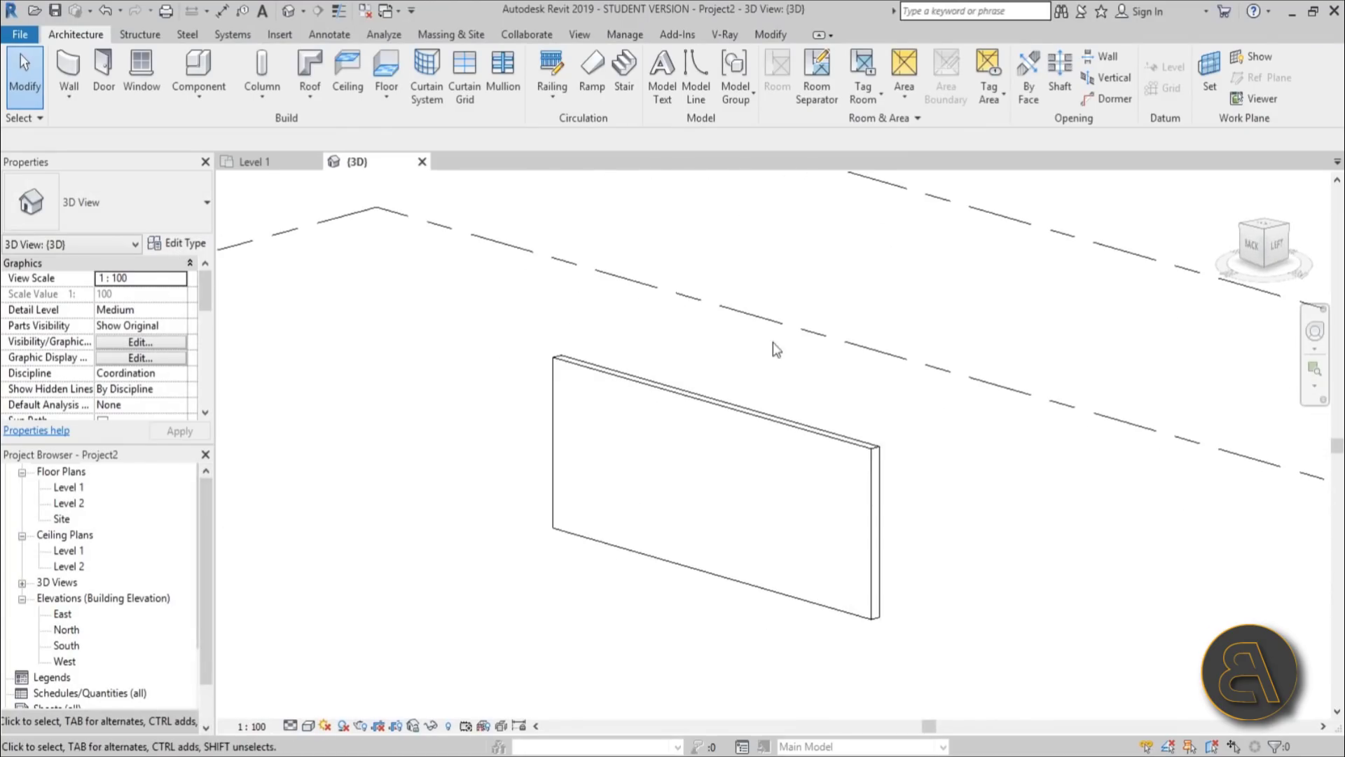
left_click(625, 398)
left_click(177, 243)
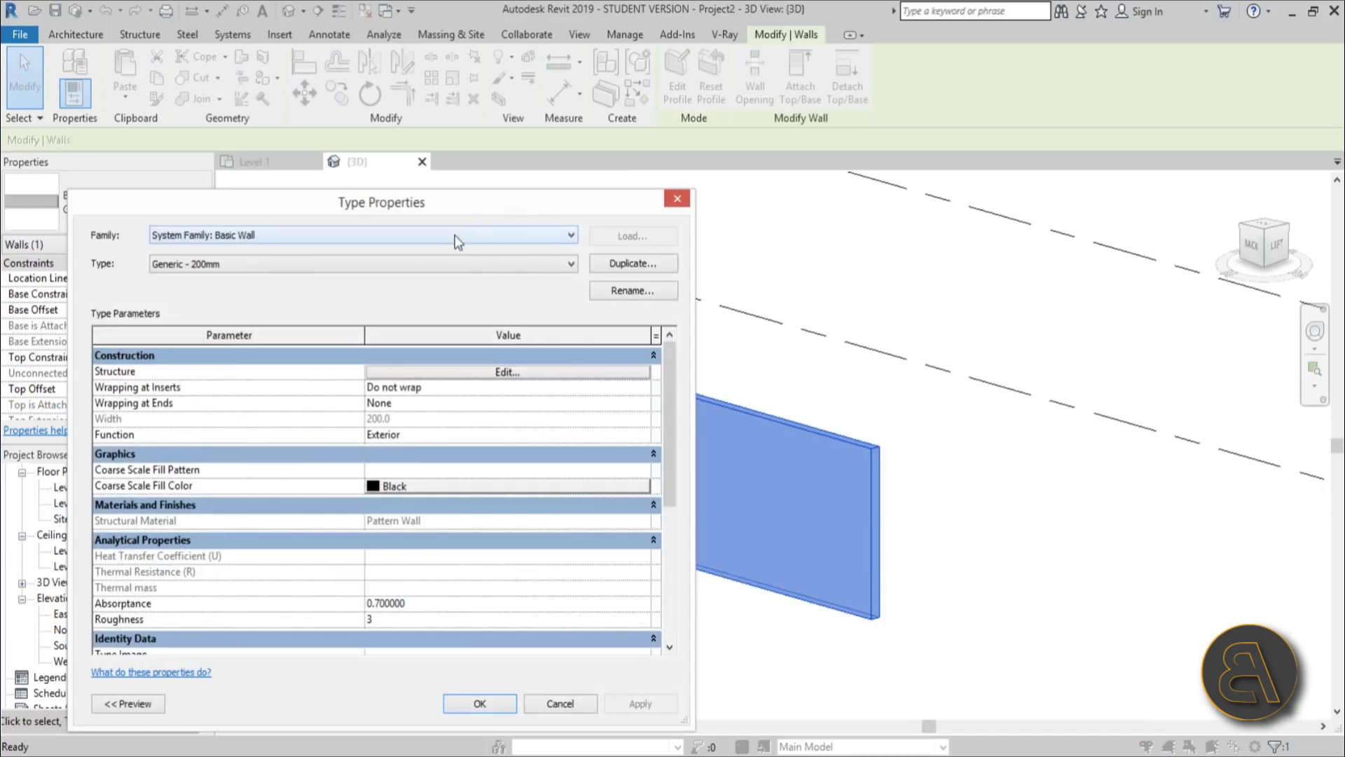
left_click_drag(455, 237, 452, 140)
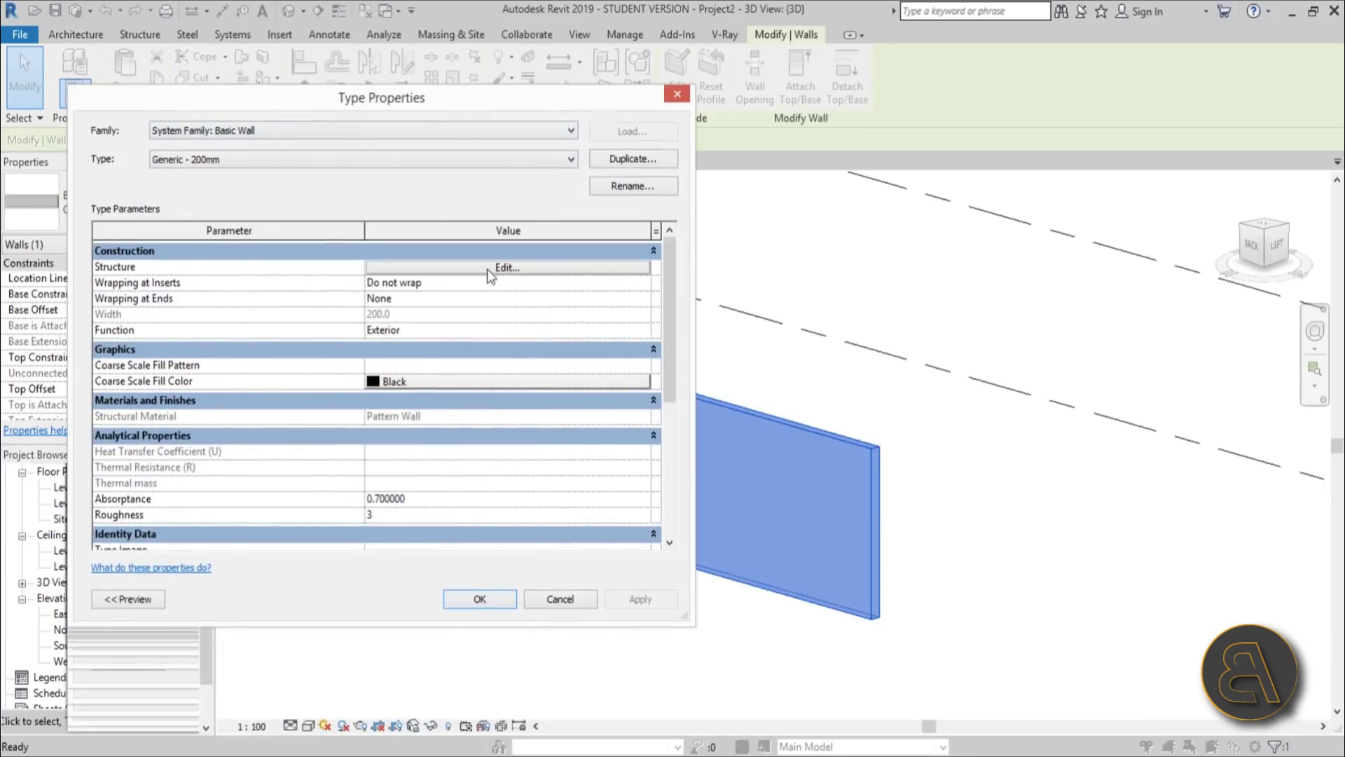
left_click(486, 269)
left_click(372, 269)
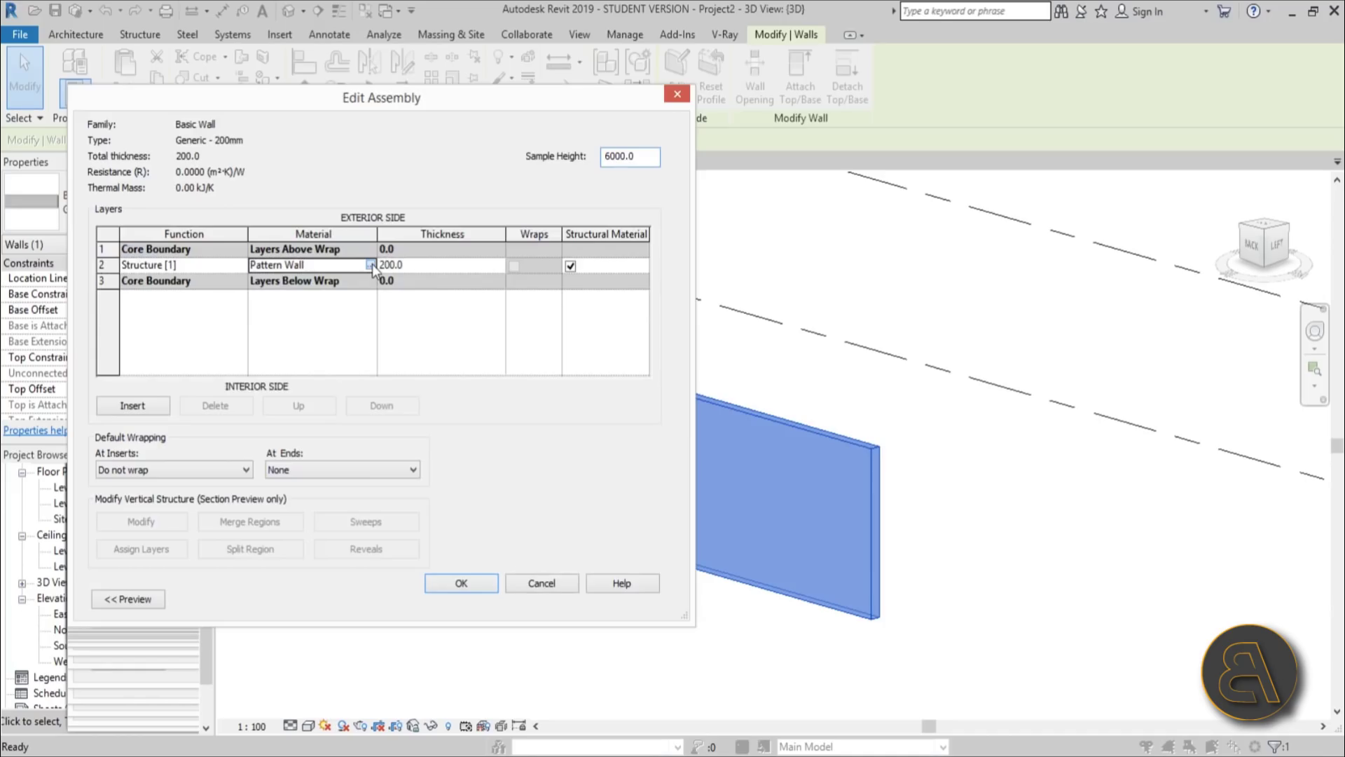
left_click(370, 265)
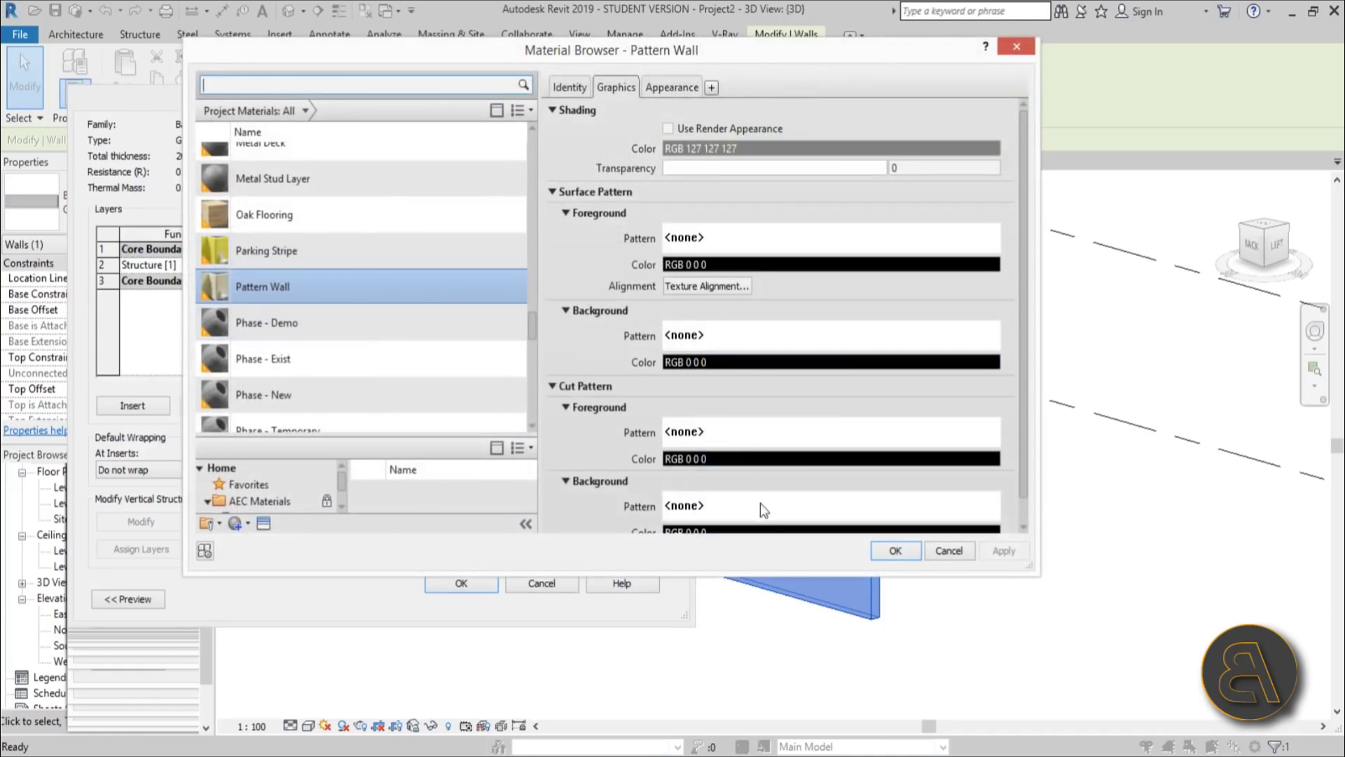
Replace Pattern Wall's bump image with the depositphotos traditional Arabic pattern file from the desktop and open its texture settings.
left_click(650, 90)
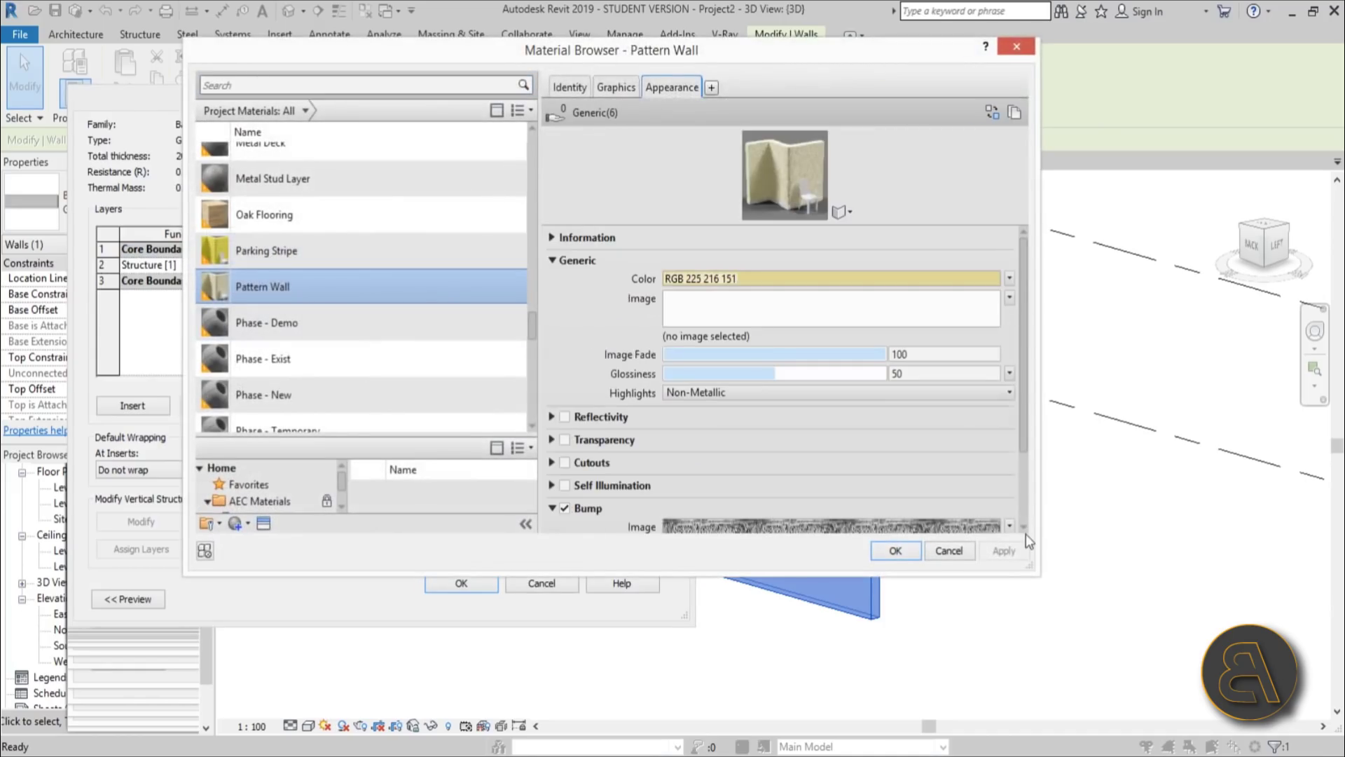
left_click_drag(1033, 569, 1055, 655)
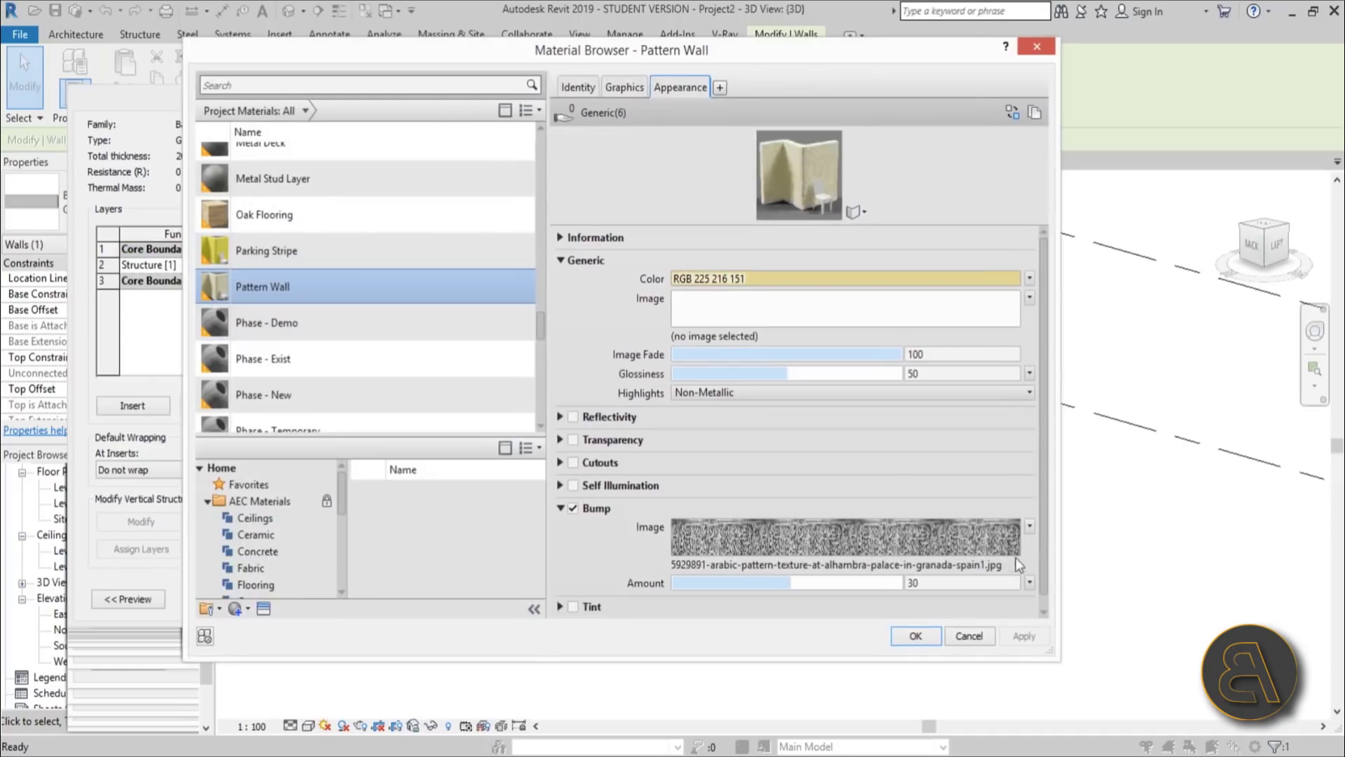
left_click(739, 563)
left_click(418, 324)
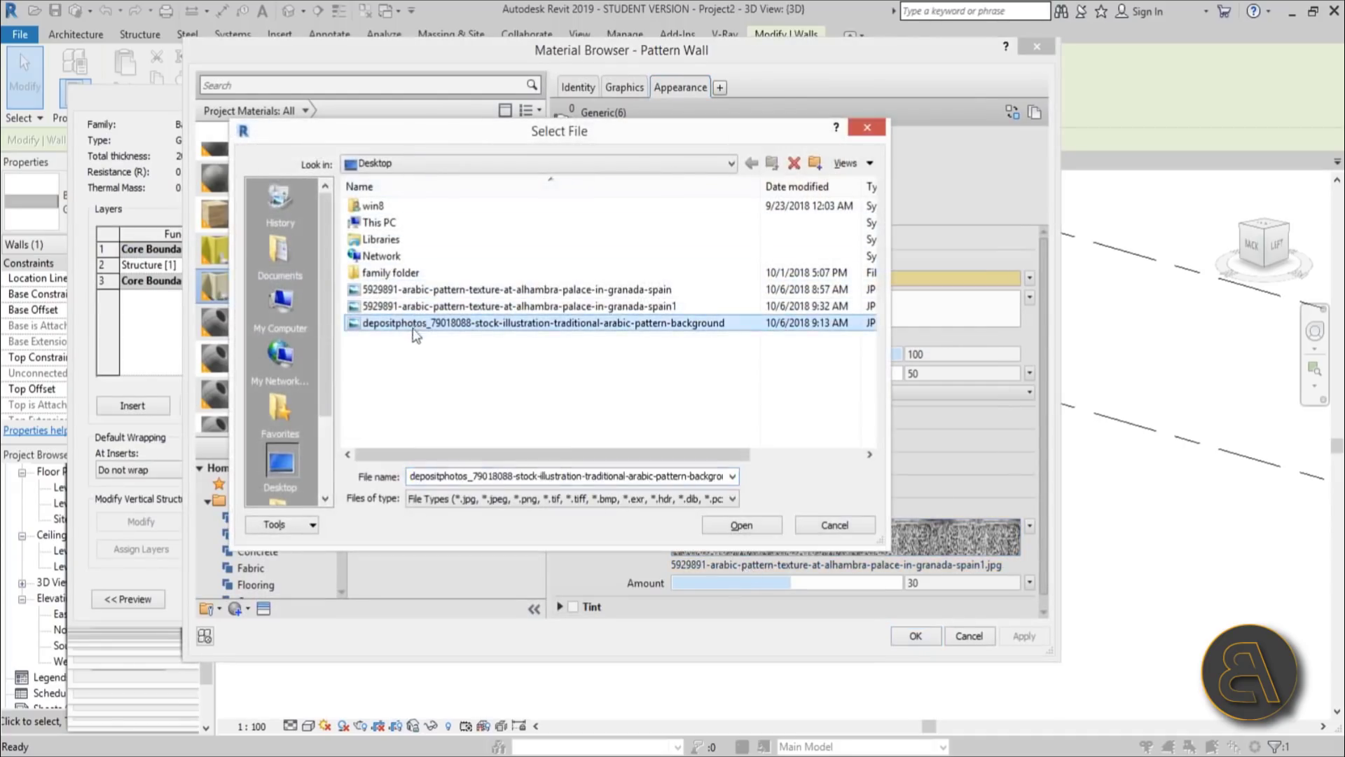
left_click(741, 525)
left_click(1029, 526)
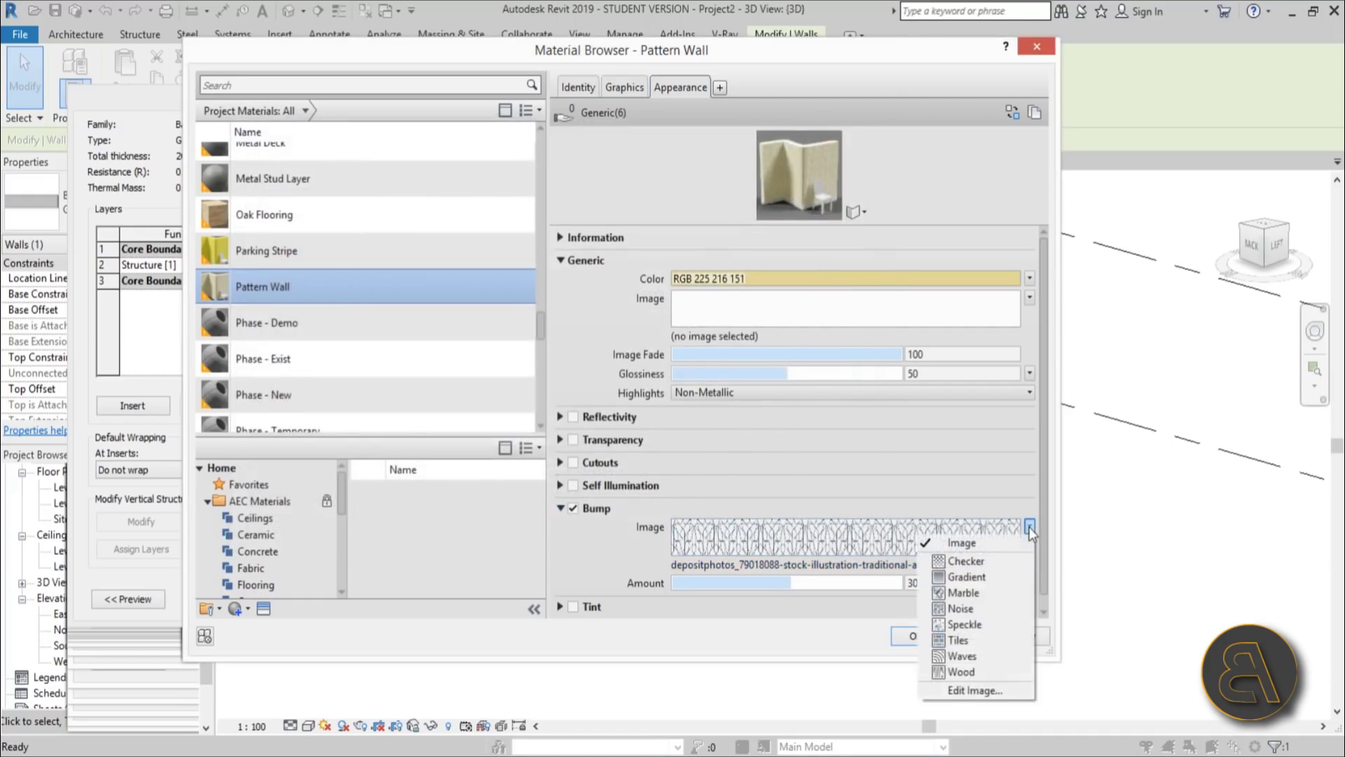
left_click(954, 688)
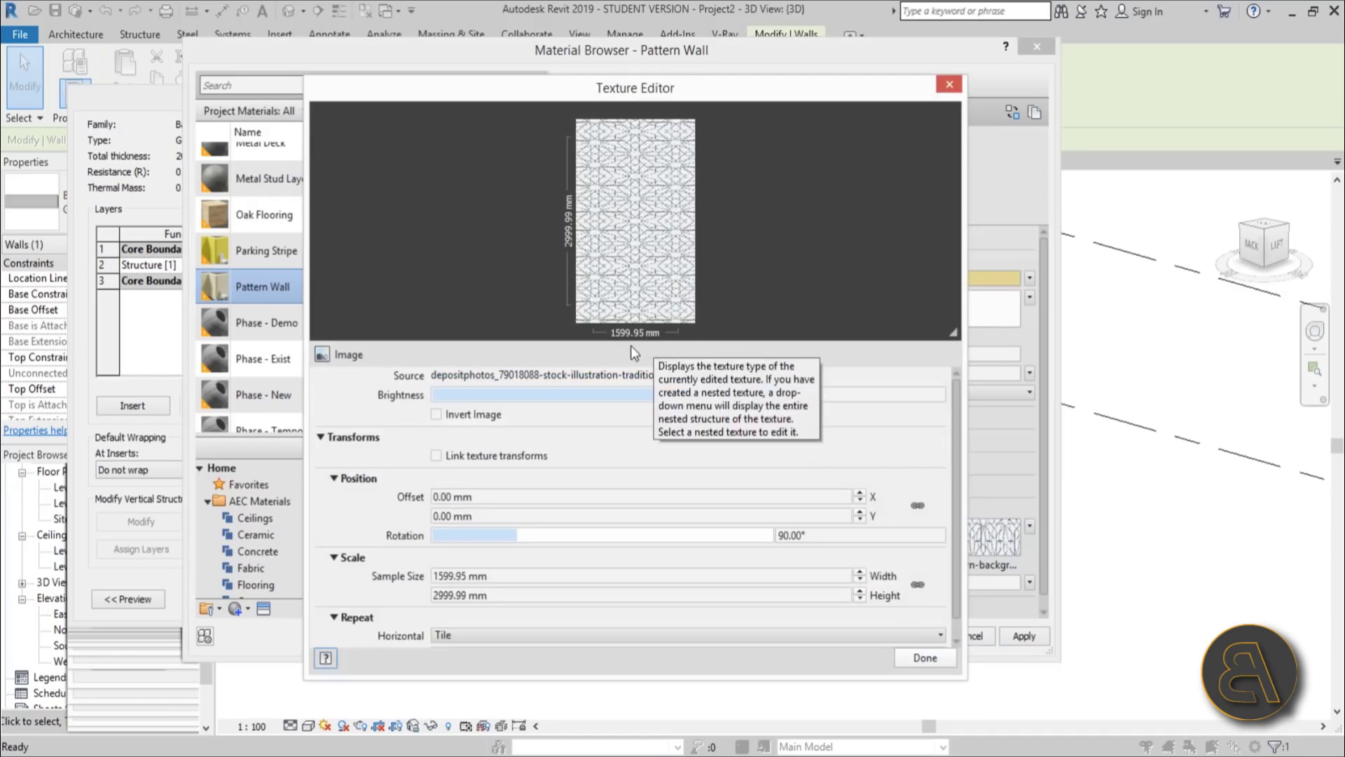
Try a sample width of 800 mm for the bump texture.
left_click(502, 594)
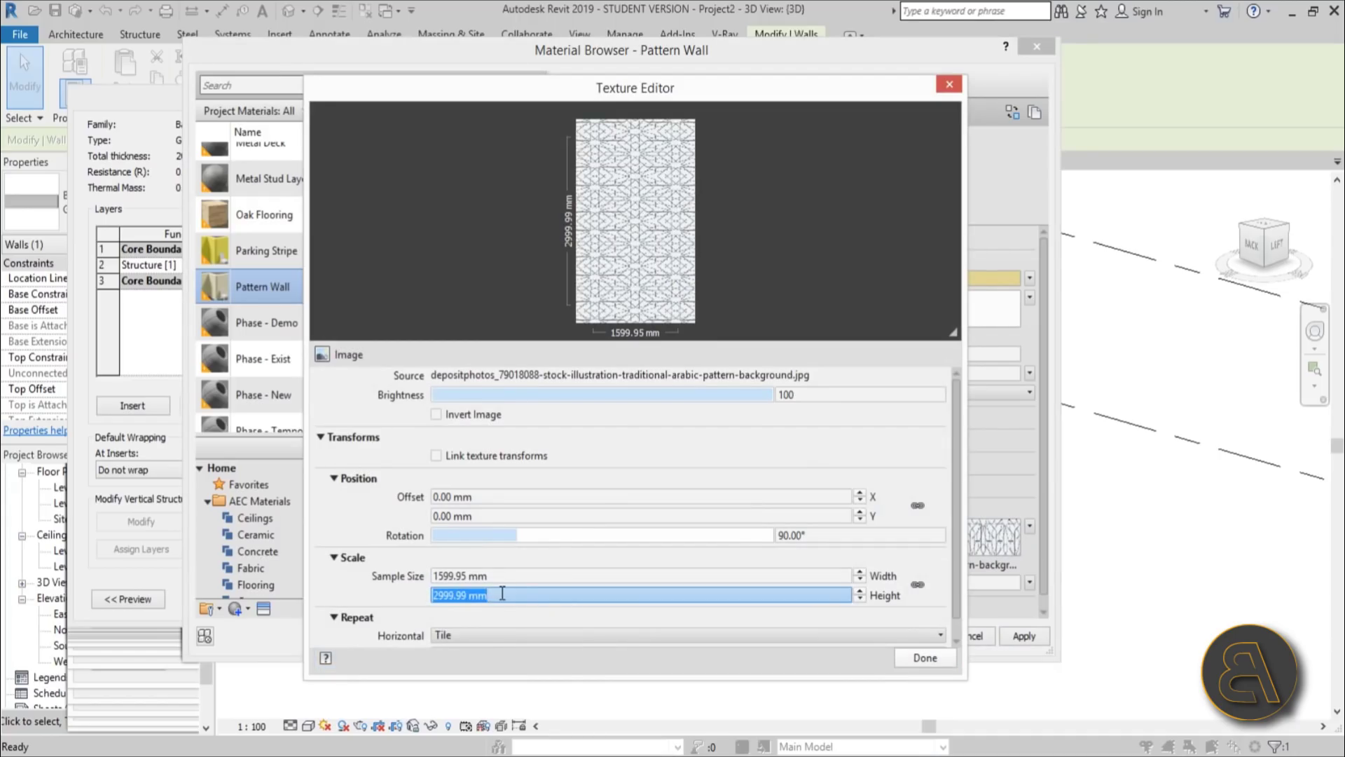
left_click(502, 573)
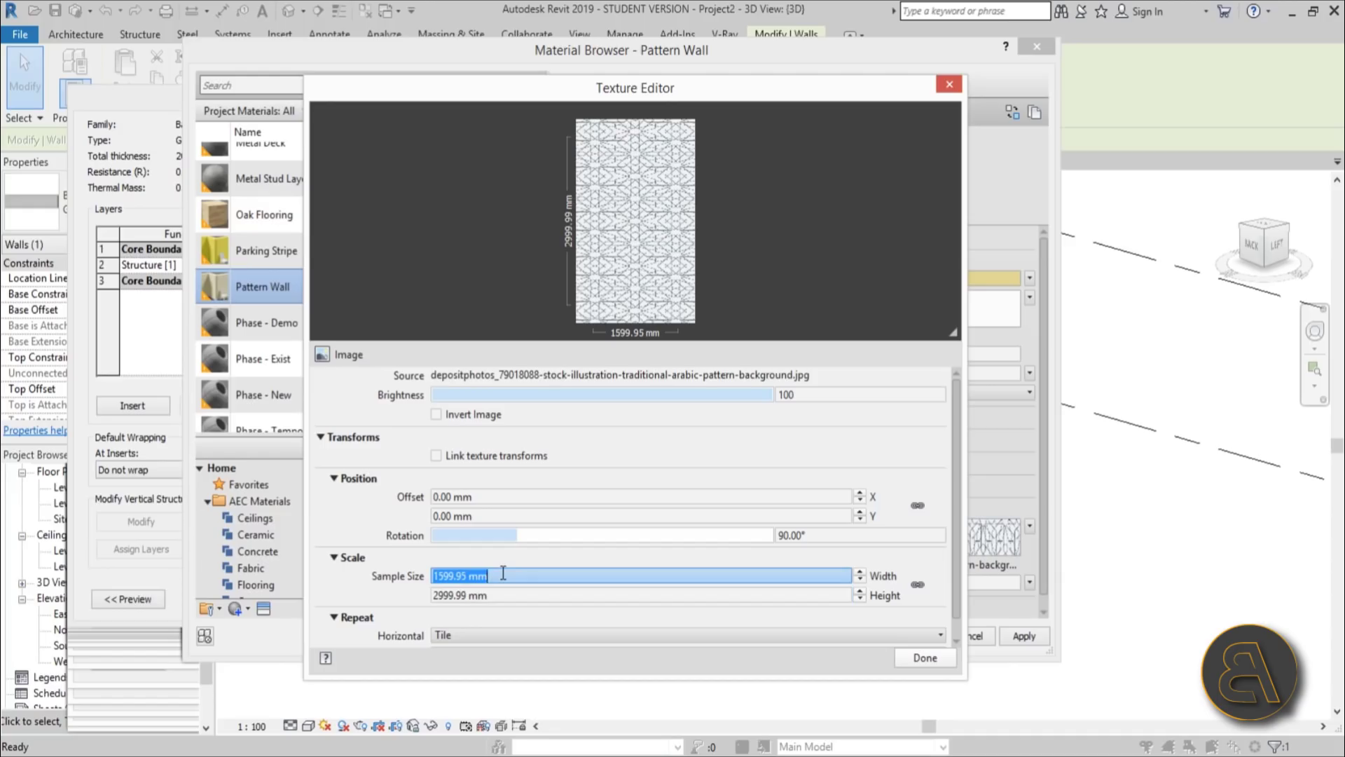
type("800")
left_click(811, 596)
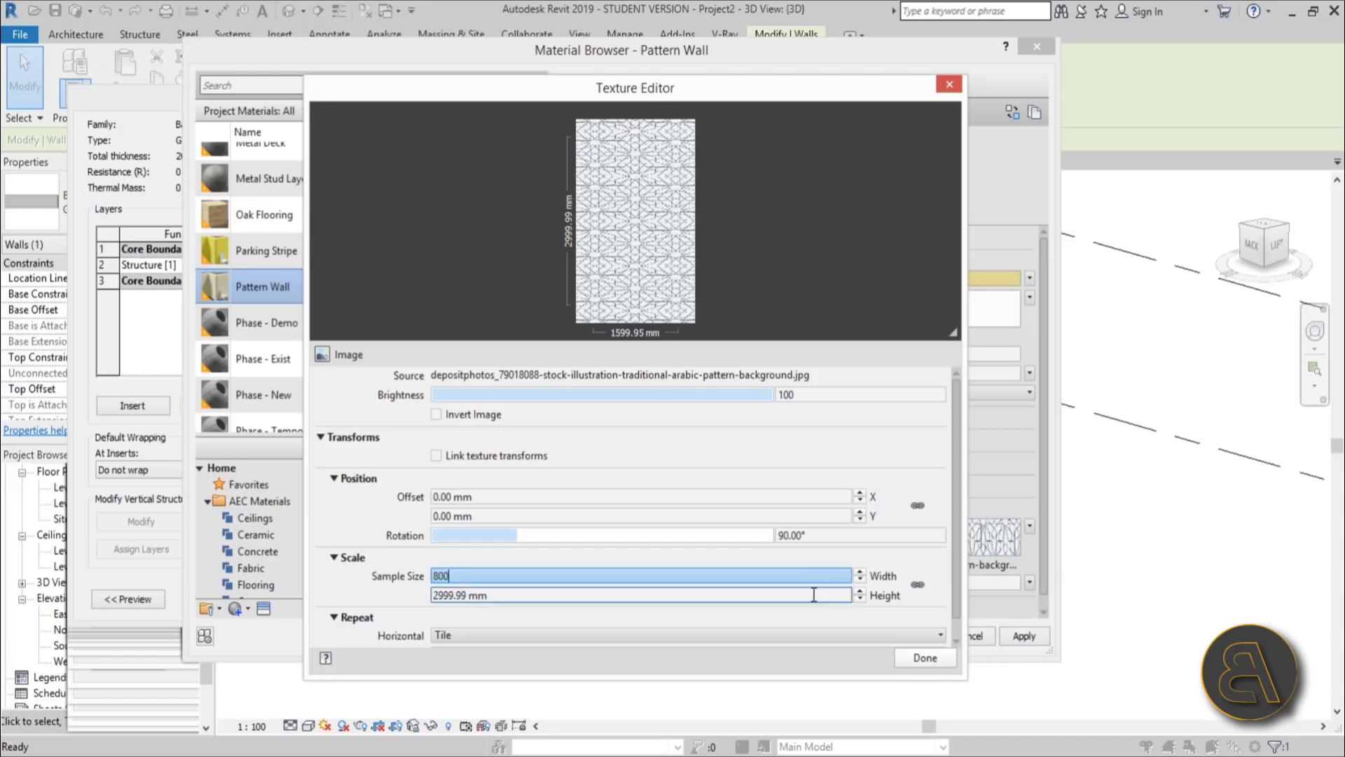
Set the bump texture's sample width to 2000 mm and finish editing the texture.
left_click(727, 576)
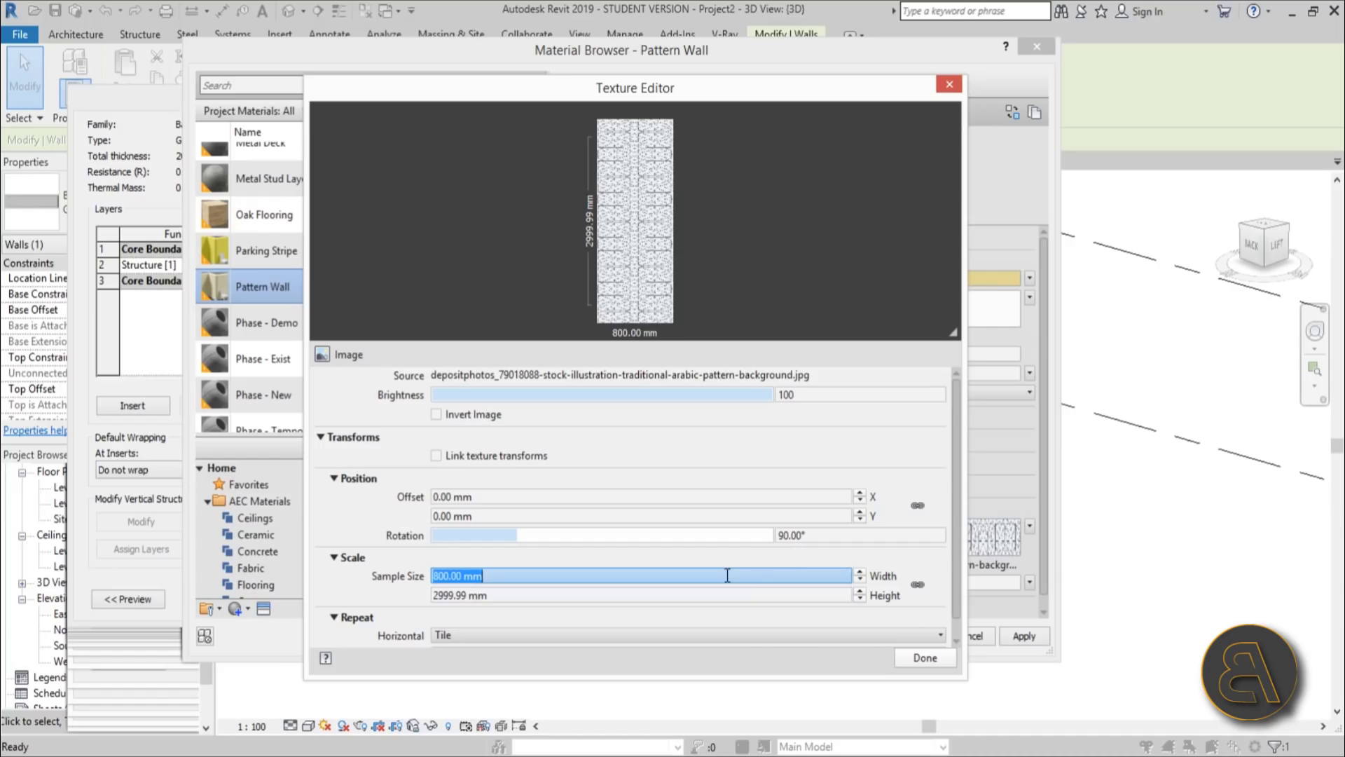
type("2000")
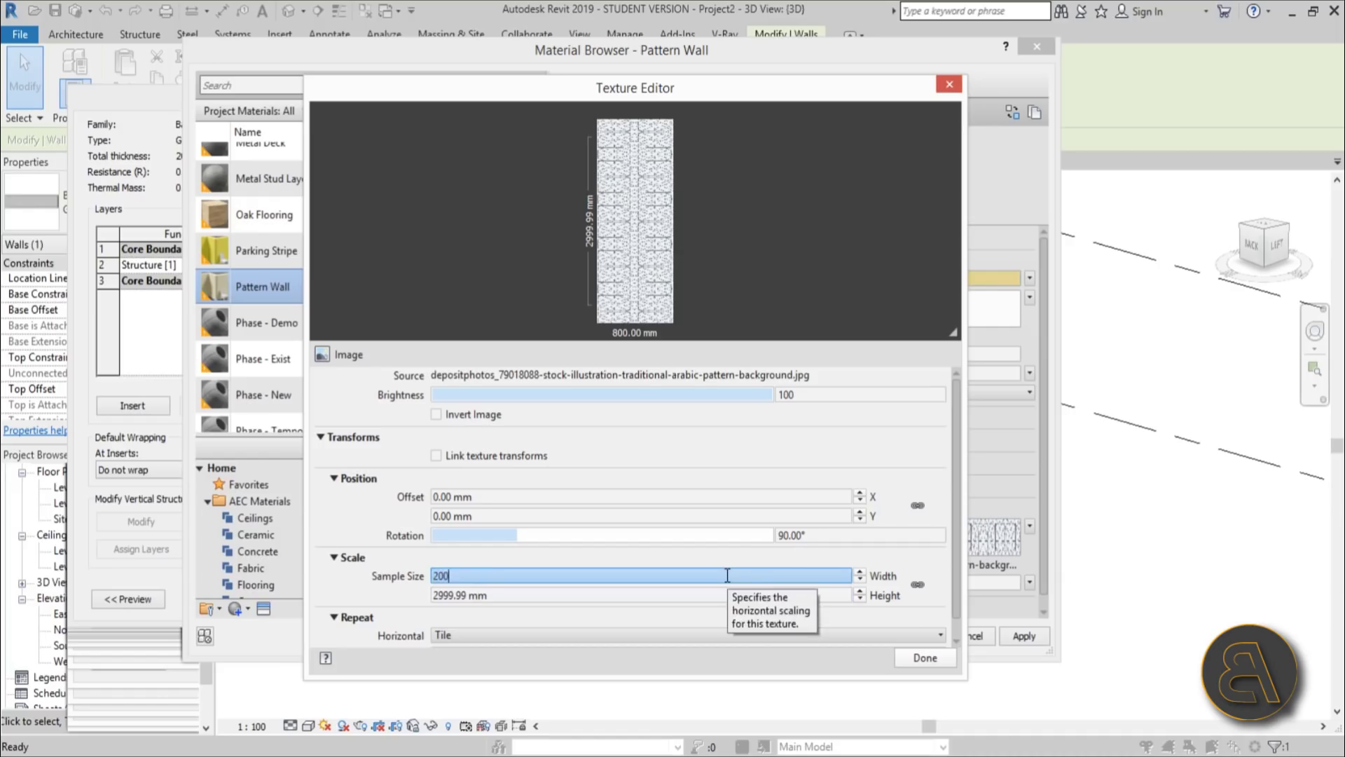
key("Return")
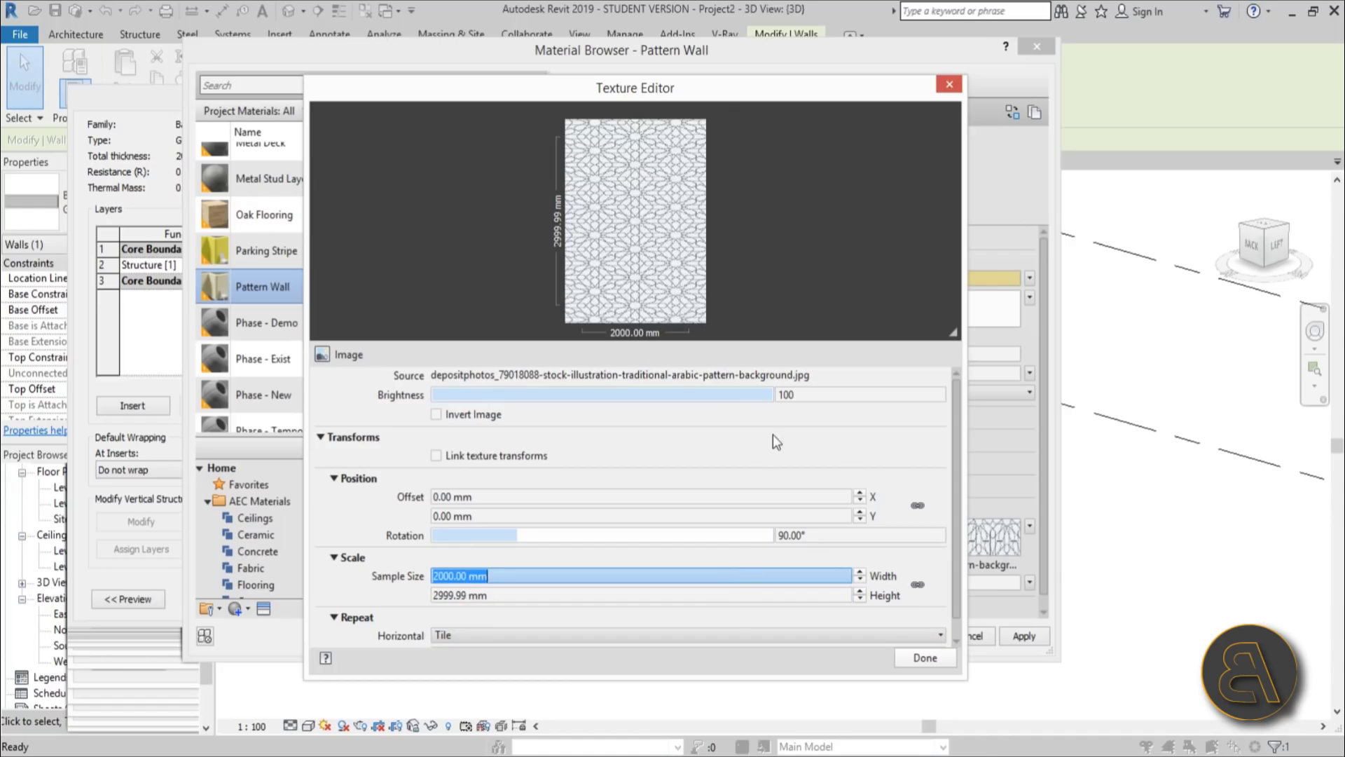
left_click(926, 660)
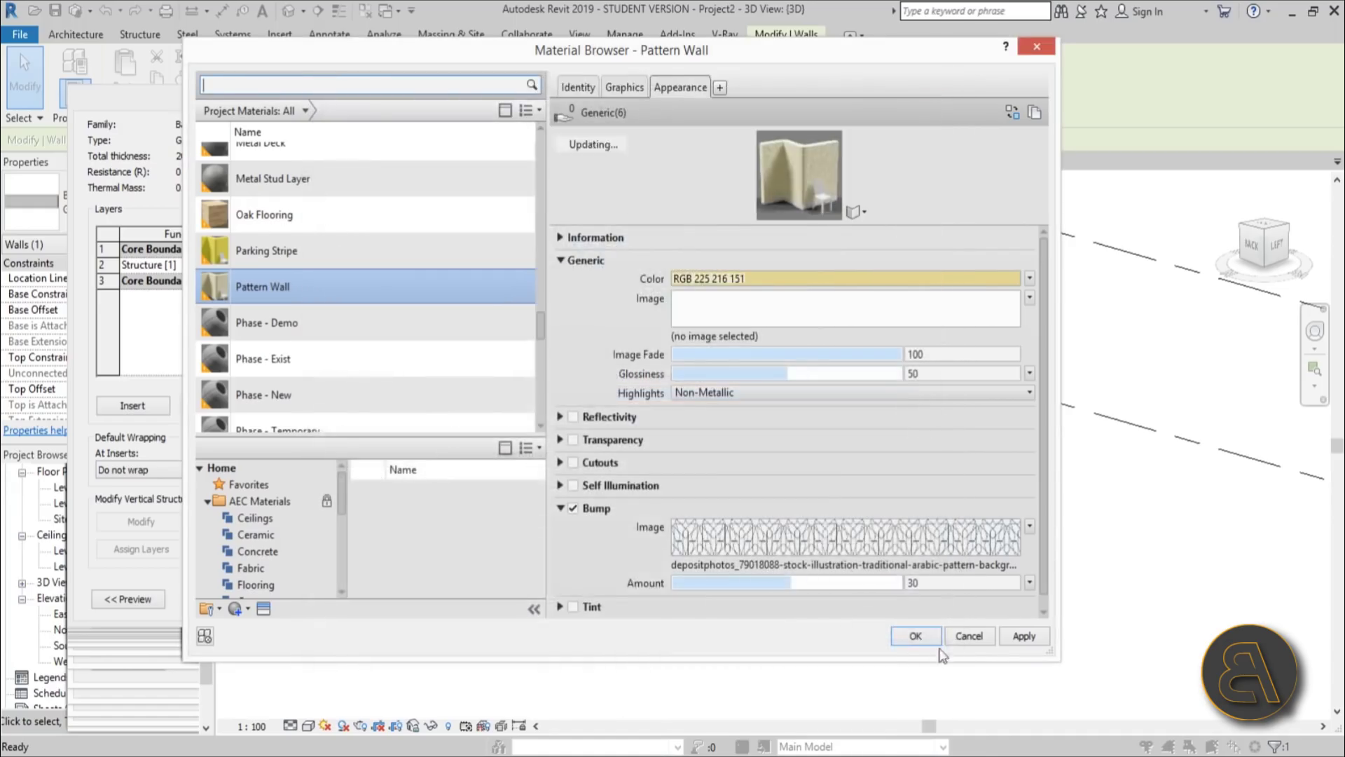
Enlarge the material preview, set Pattern Wall's bump amount to 100, and accept the material and wall type changes.
left_click_drag(788, 586, 842, 585)
left_click_drag(806, 231, 812, 510)
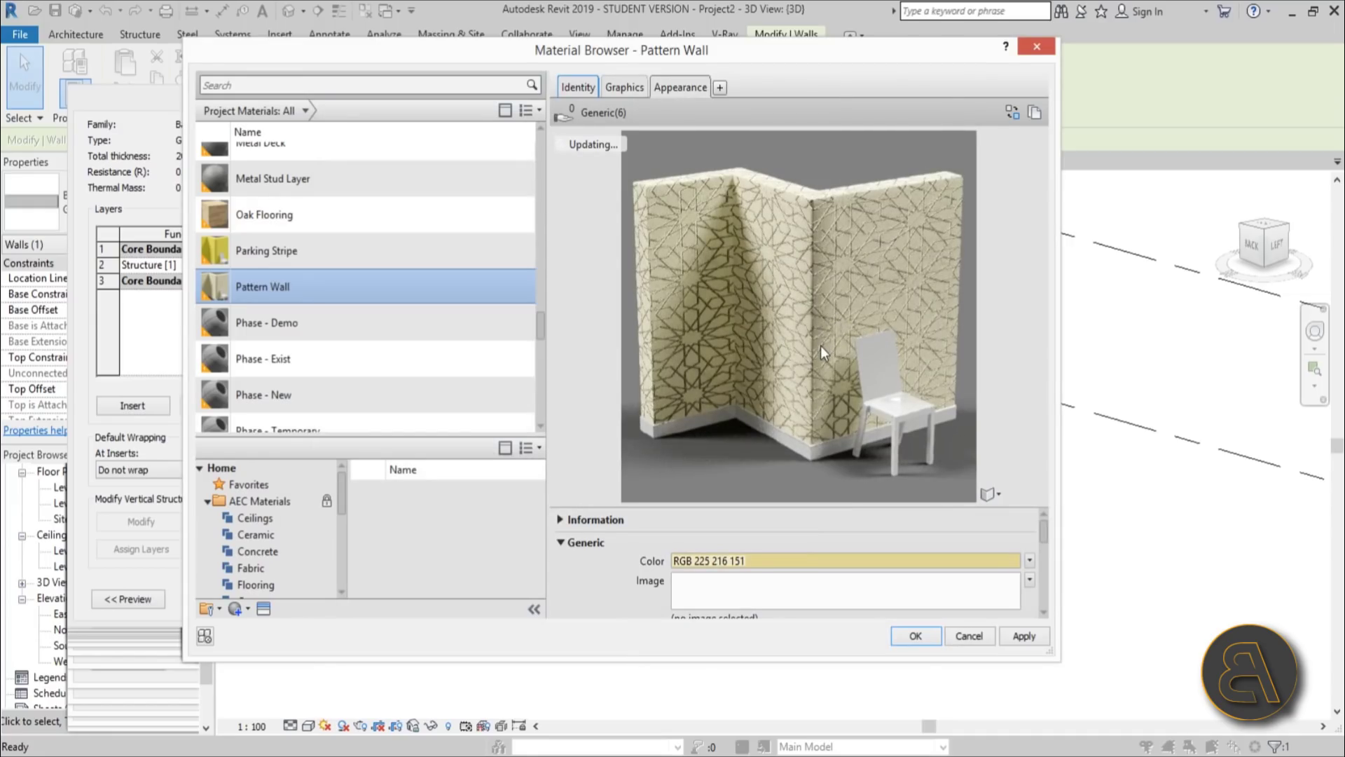
scroll(993, 559, "down", 5)
left_click_drag(843, 570, 797, 571)
key("Tab")
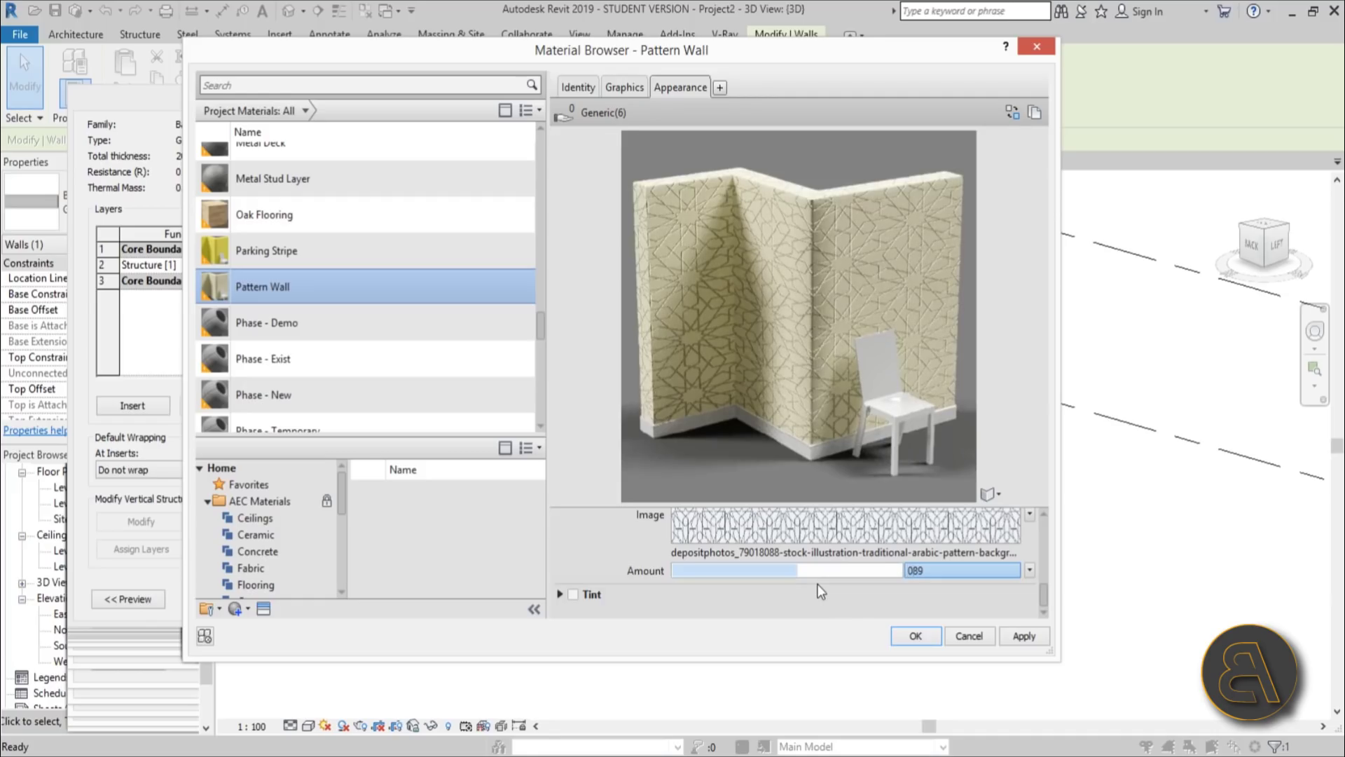
type("100")
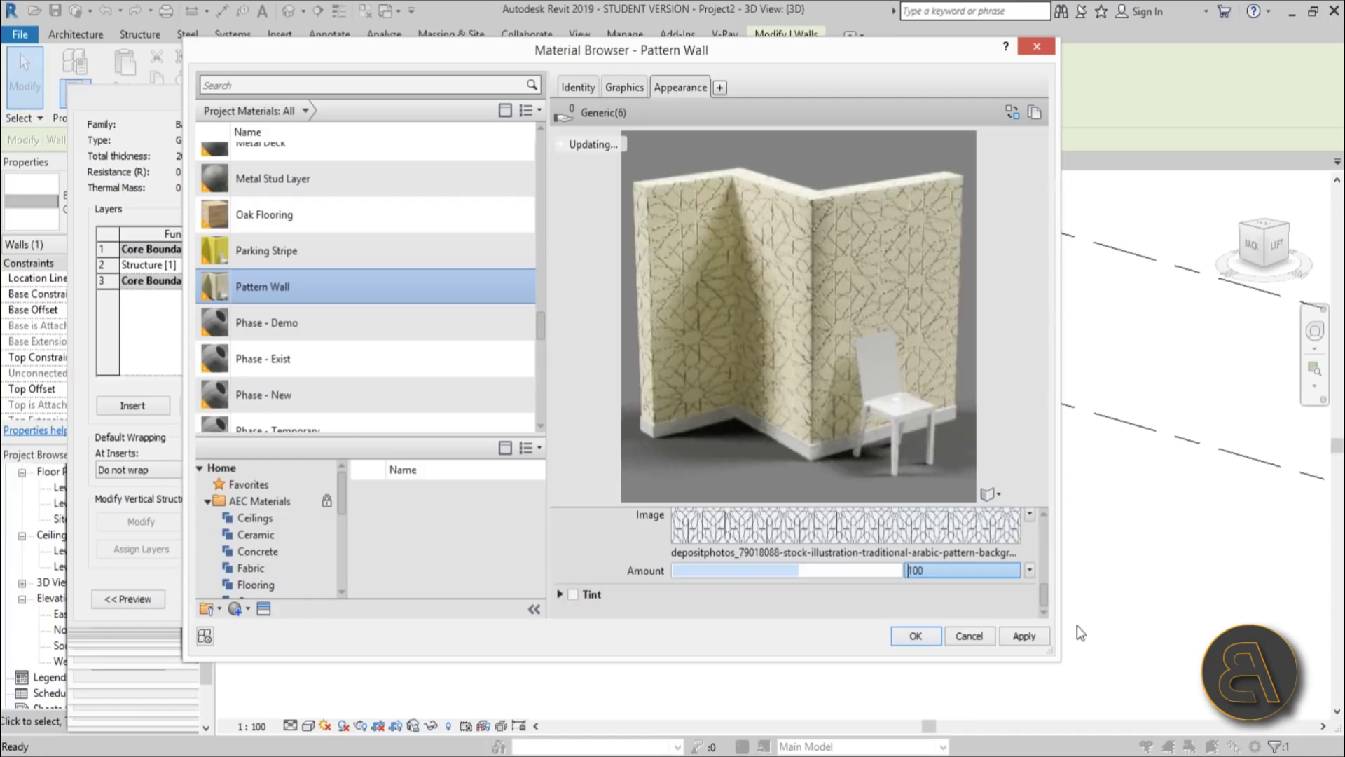
left_click(1023, 635)
left_click(924, 636)
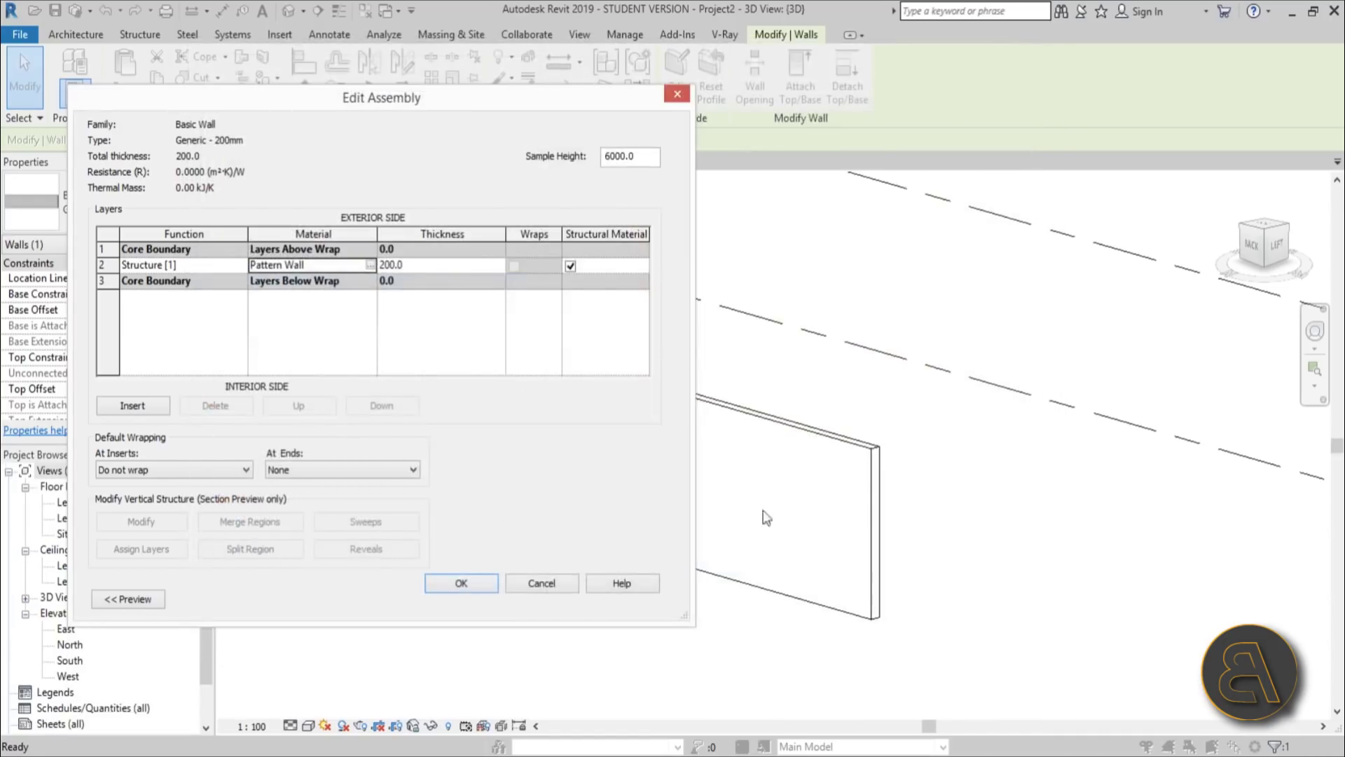
left_click(452, 583)
left_click(650, 595)
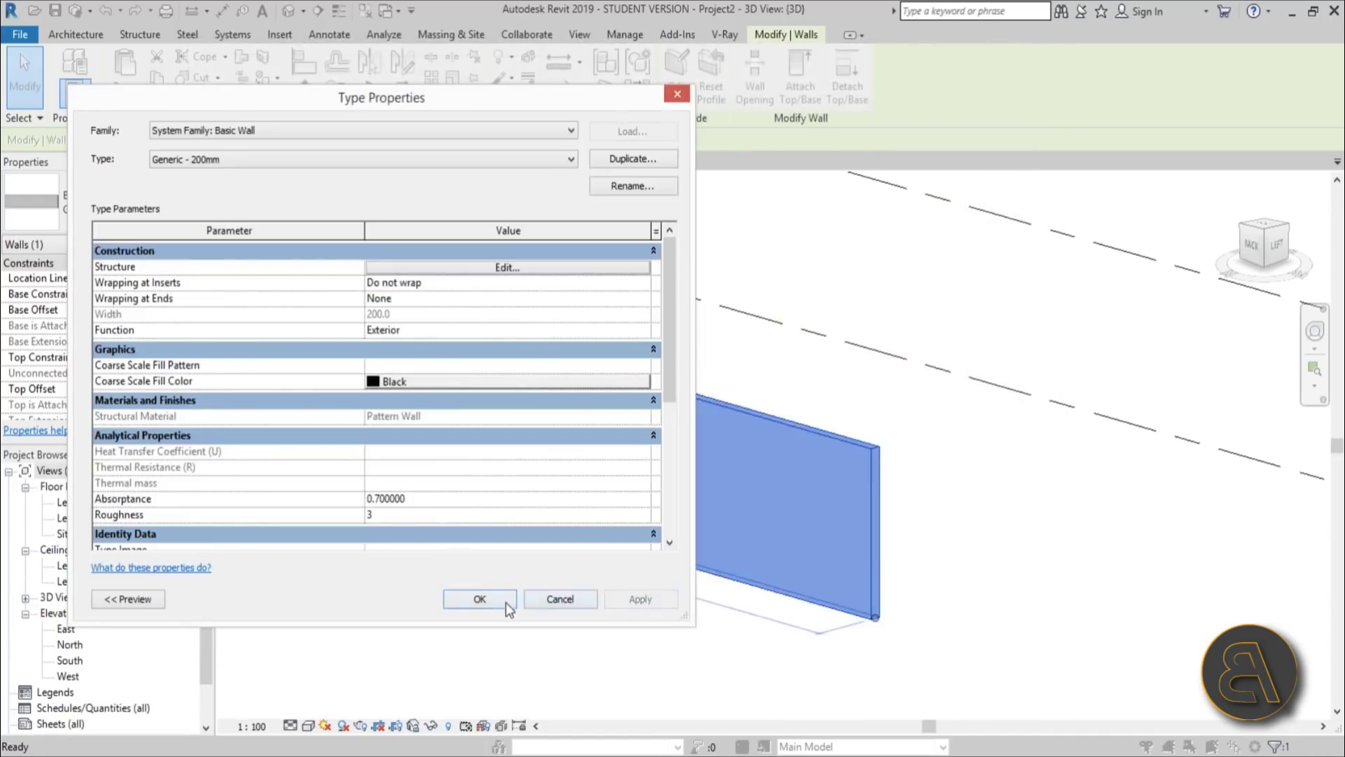
left_click(479, 598)
Set the 3D view's visual style to Ray Trace and examine the new pattern's relief on the wall face up close.
scroll(759, 510, "up", 5)
scroll(611, 491, "up", 6)
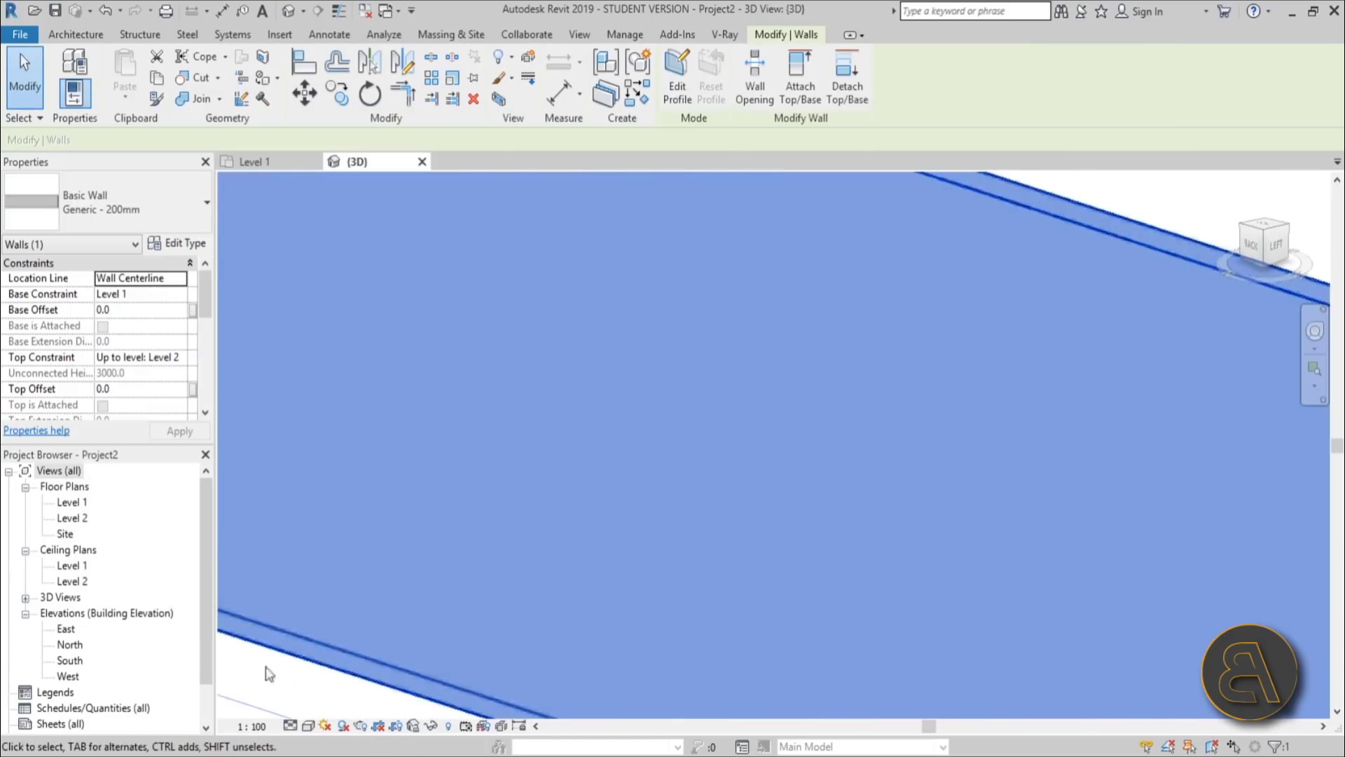
left_click(308, 726)
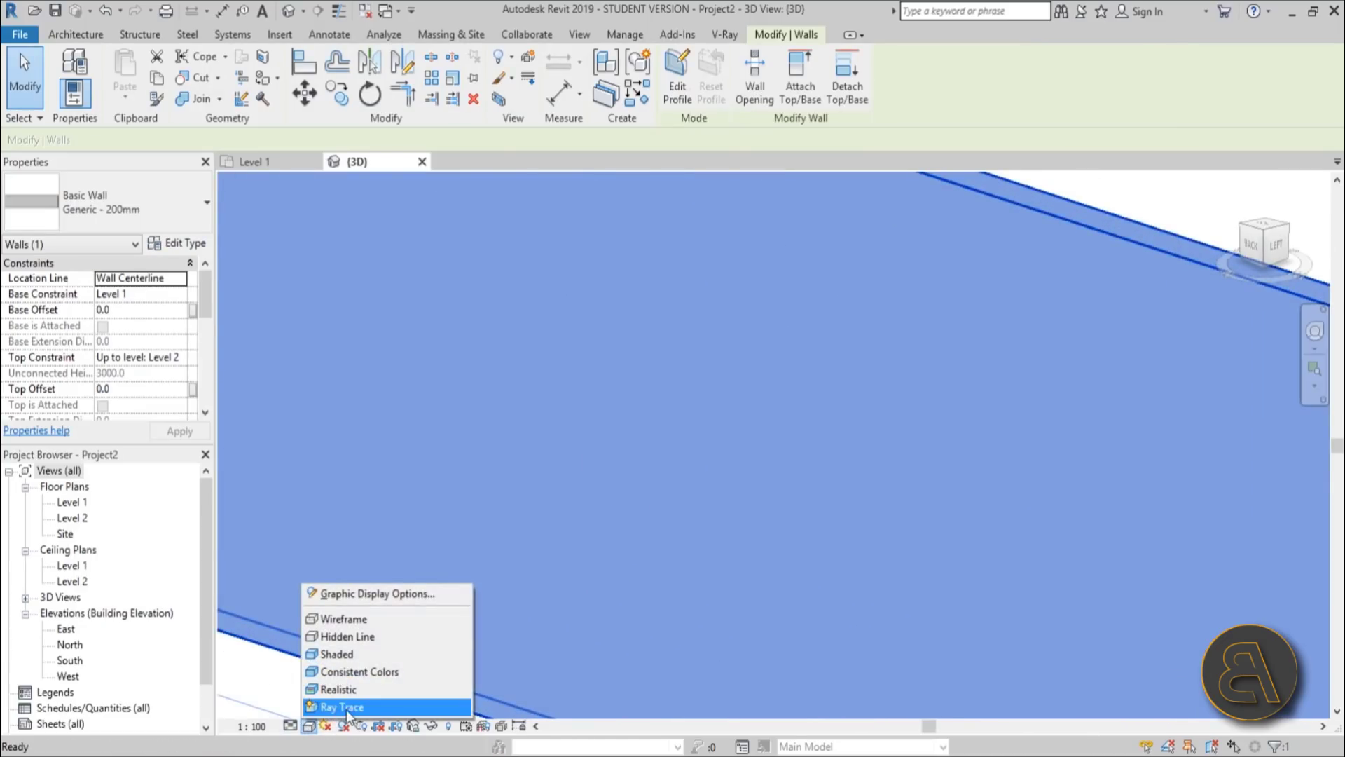
left_click(347, 709)
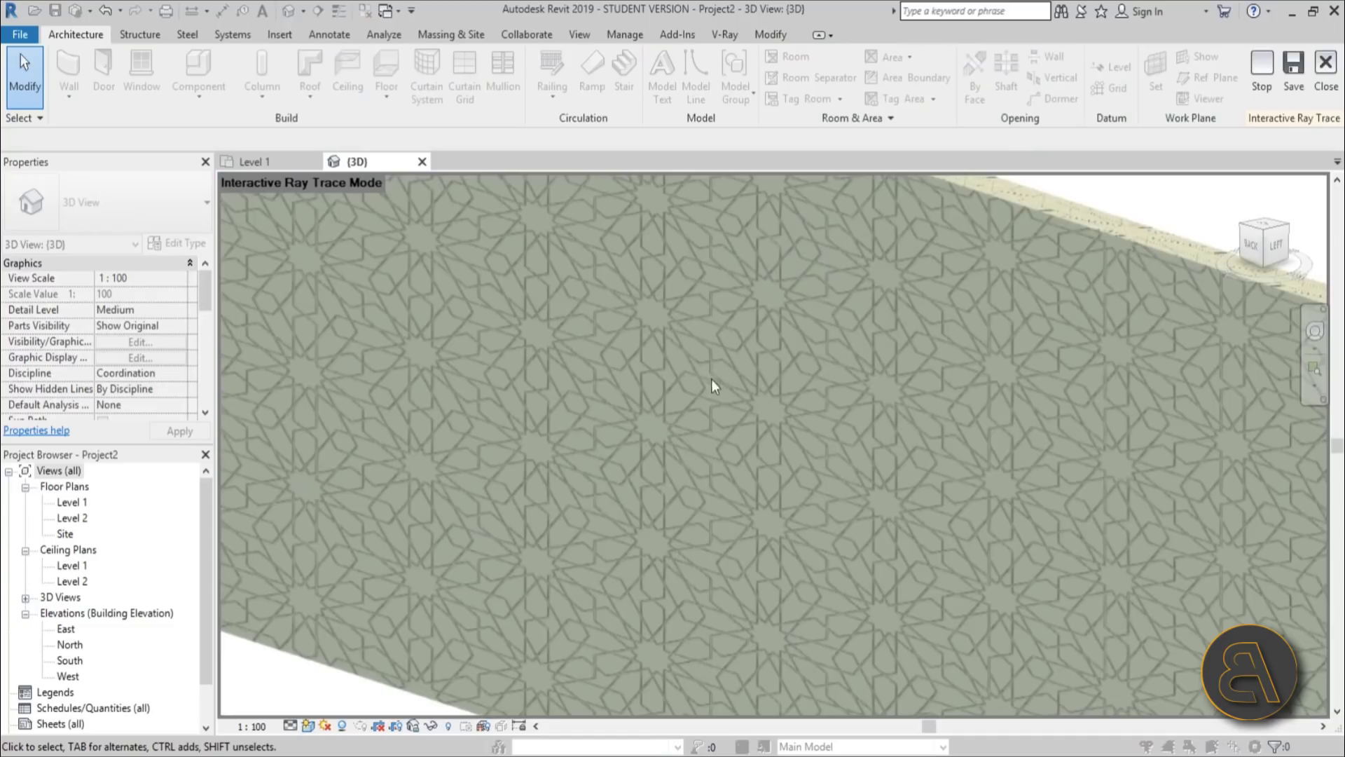
scroll(706, 387, "up", 5)
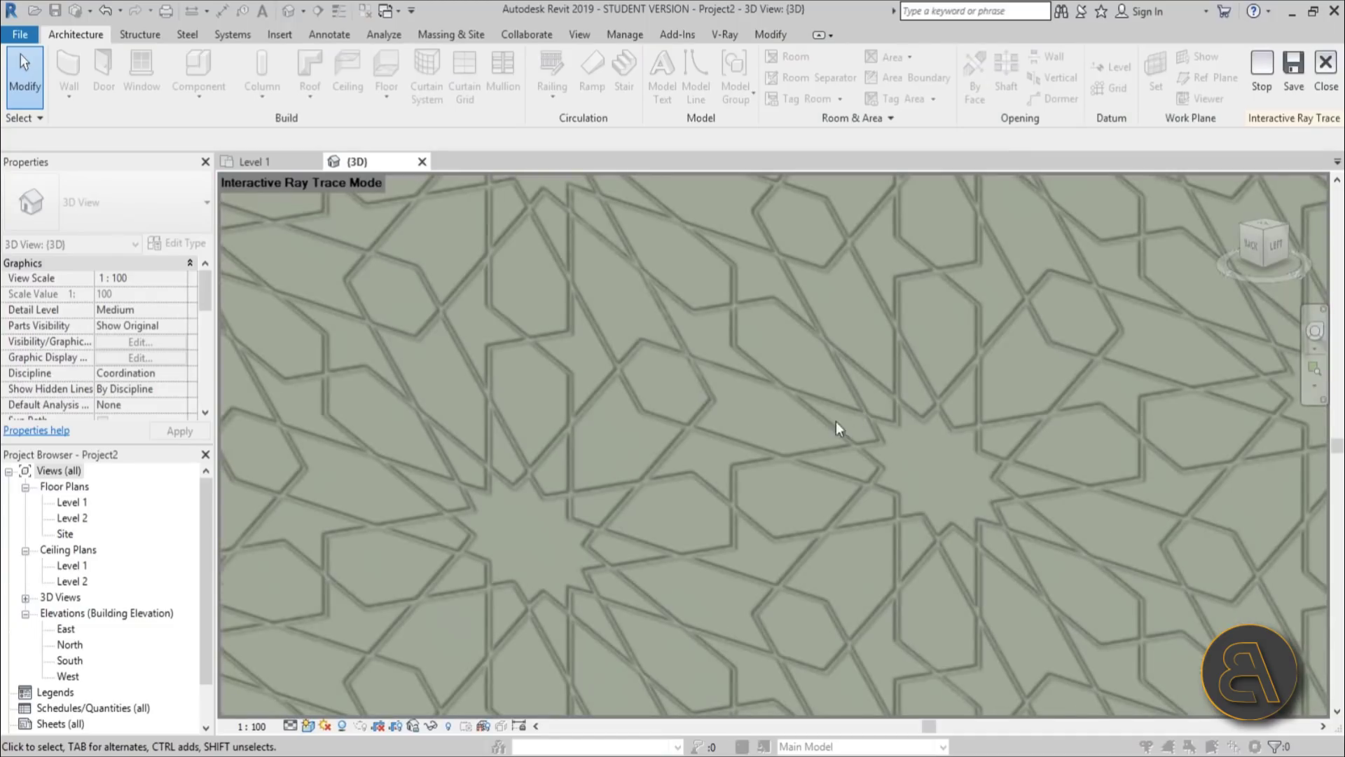